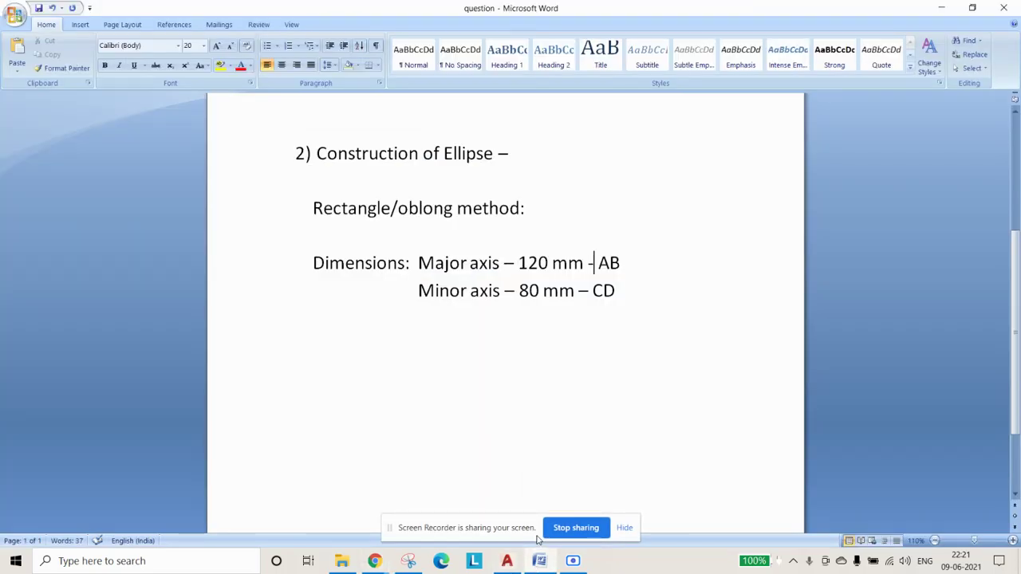
Step: Review the ellipse construction question in the document, covering the method and the major and minor axis dimensions
left_click(641, 335)
left_click_drag(317, 153, 473, 176)
left_click_drag(312, 209, 586, 213)
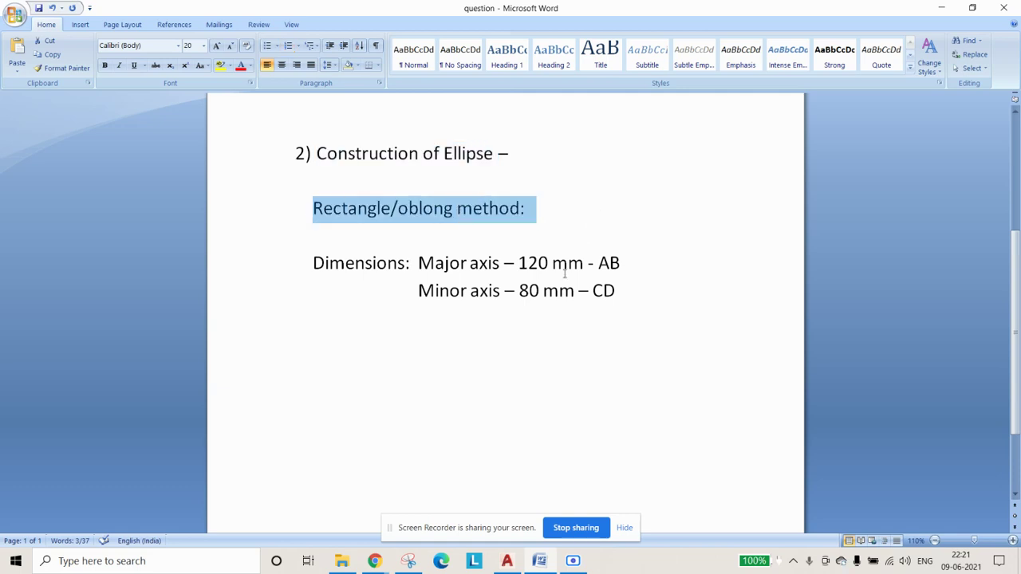
left_click_drag(314, 267, 587, 255)
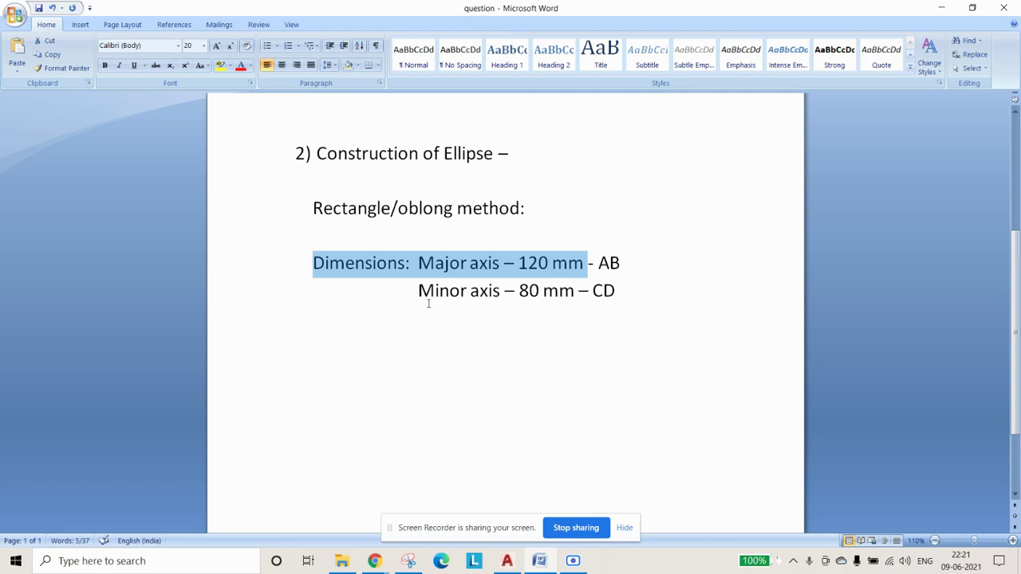
left_click_drag(418, 292, 635, 290)
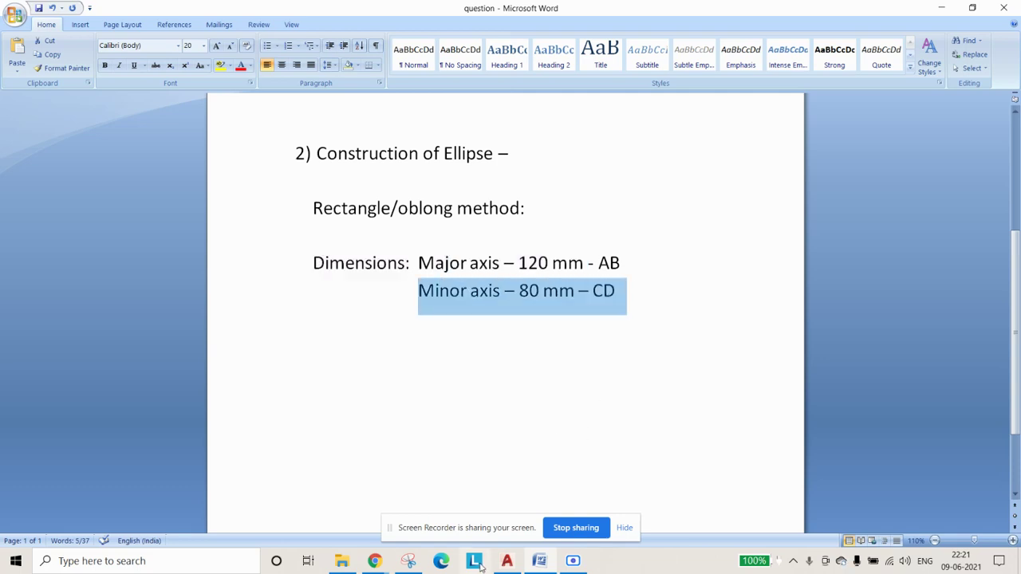
Step: Switch to AutoCAD and set the drawing's insertion scale units to millimeters
mouse_move(501, 568)
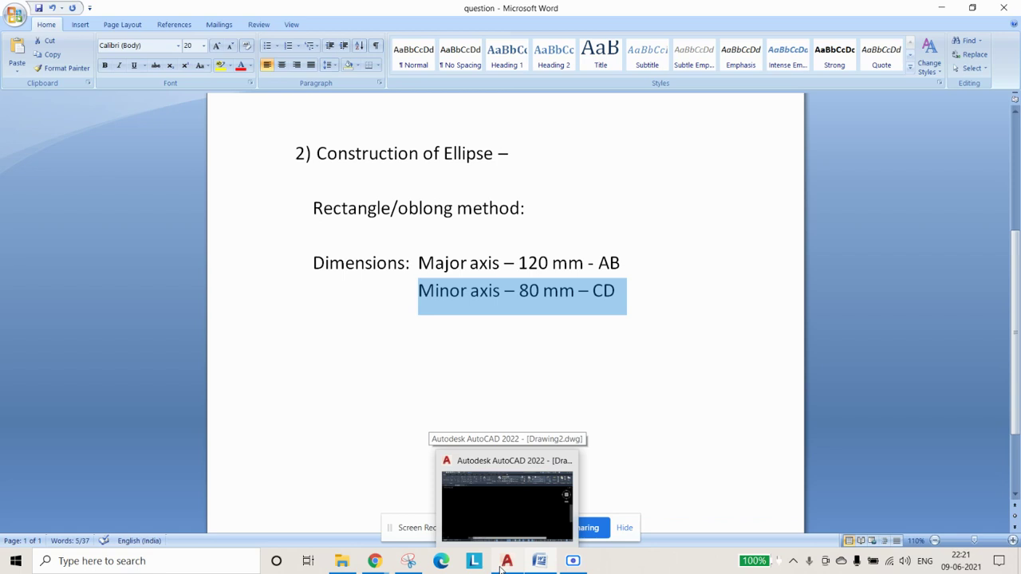
left_click(501, 568)
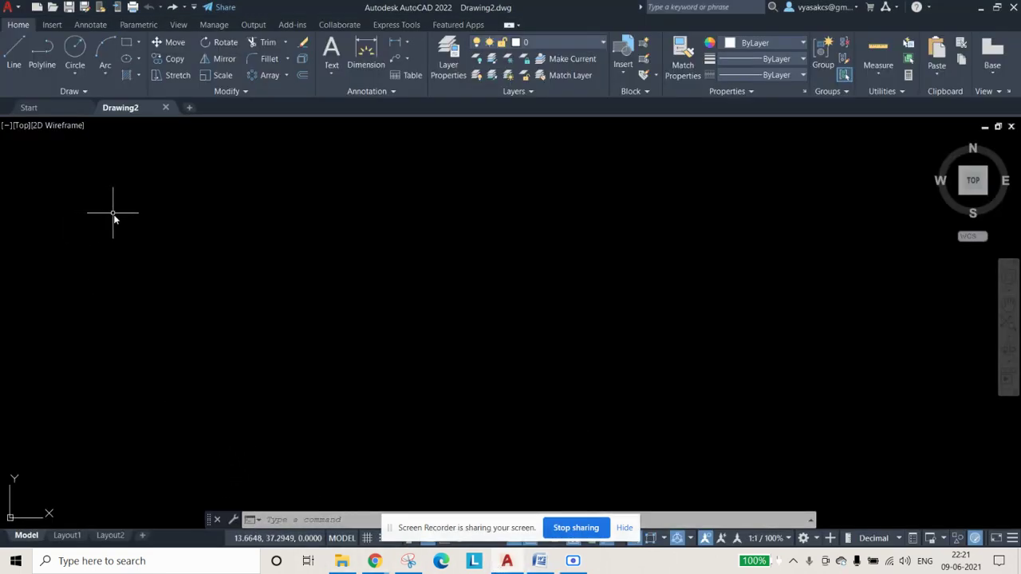
left_click_drag(488, 526, 713, 140)
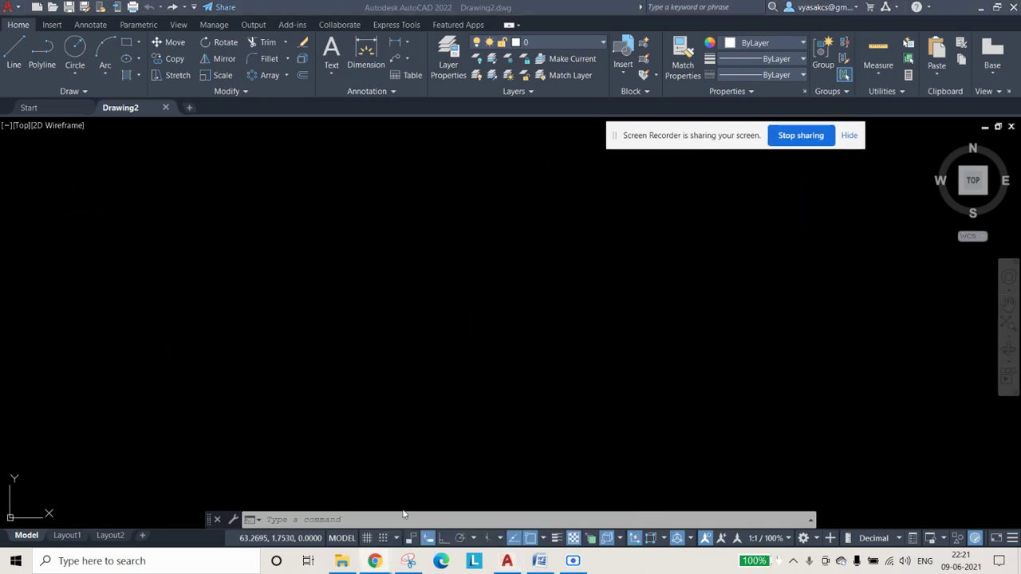
left_click(391, 519)
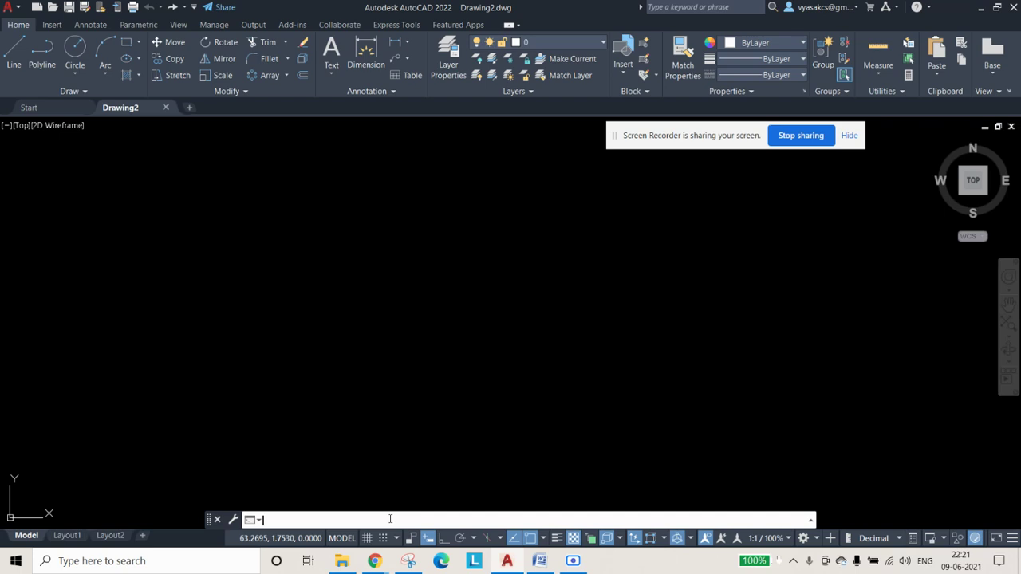
type("unit")
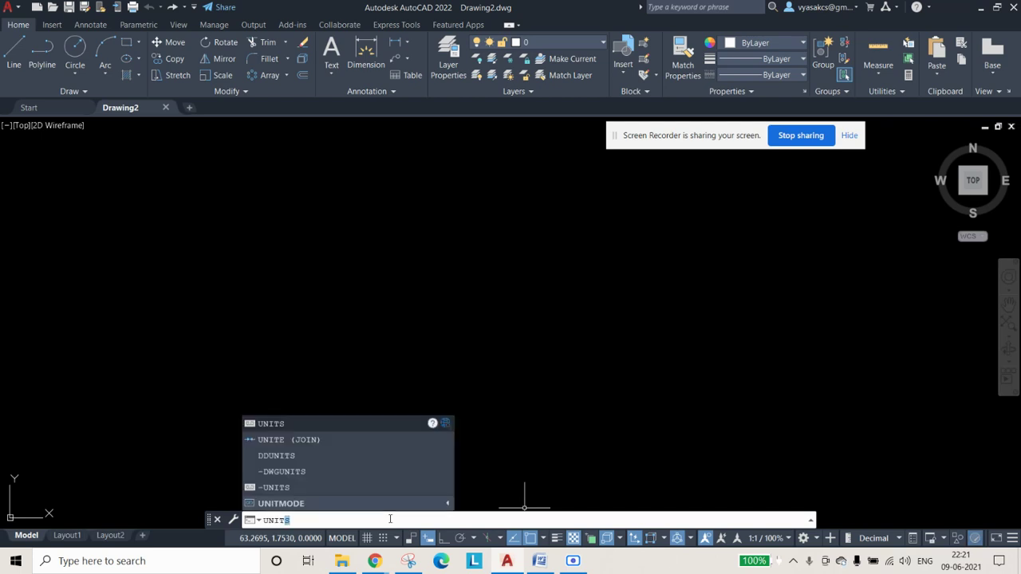
key("Return")
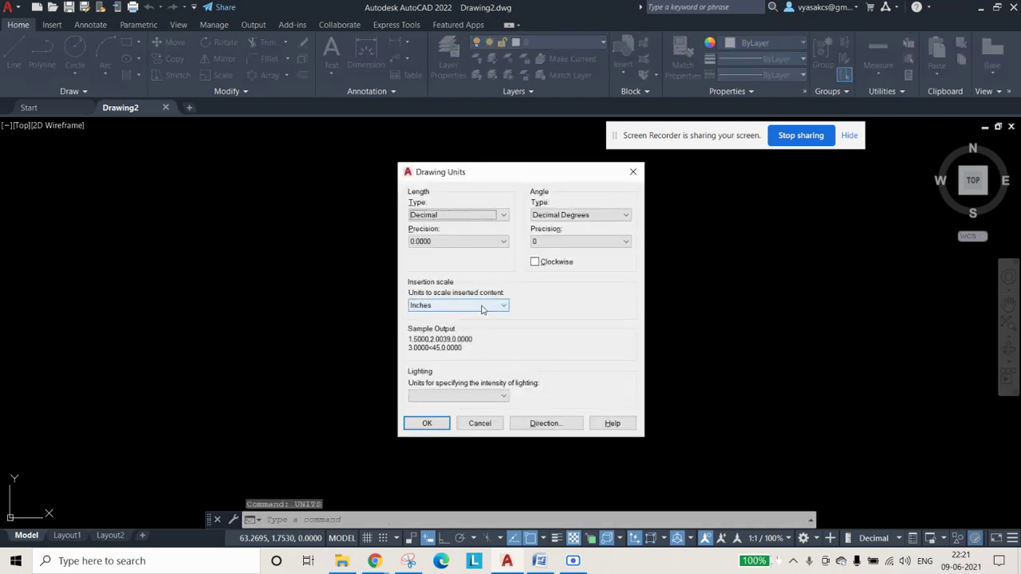
left_click(482, 308)
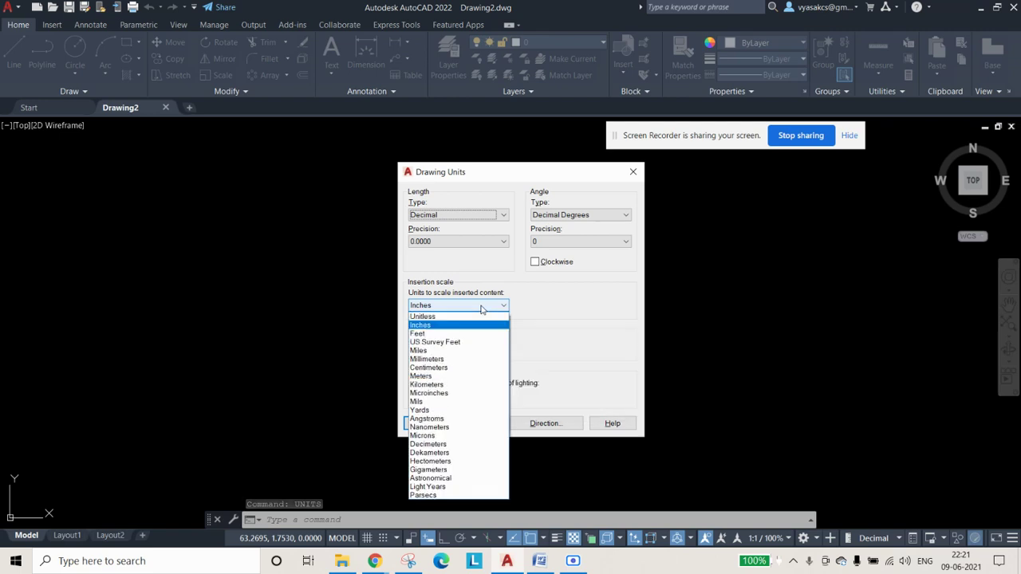
left_click(455, 360)
left_click(422, 423)
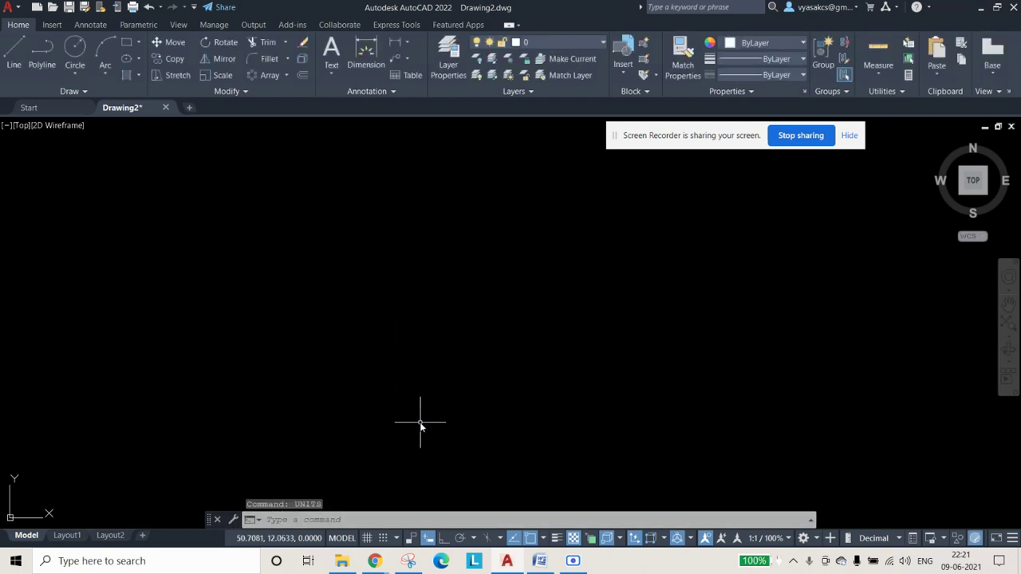
Step: Set the model space limits with the lower left corner at 0,0 and the upper right corner at 500,500
type("z")
key("Return")
type("a")
key("Return")
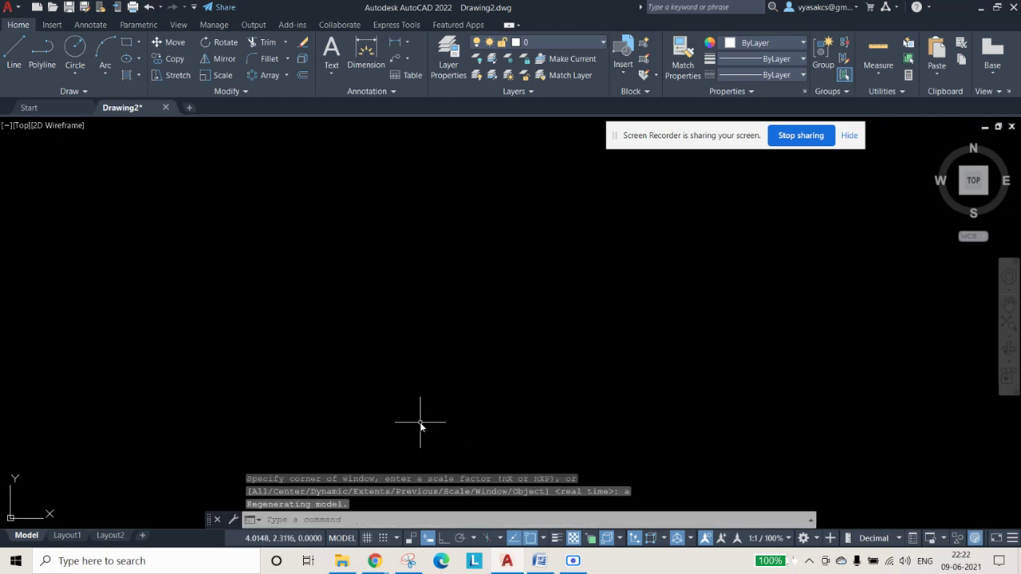
left_click(362, 522)
type("limits")
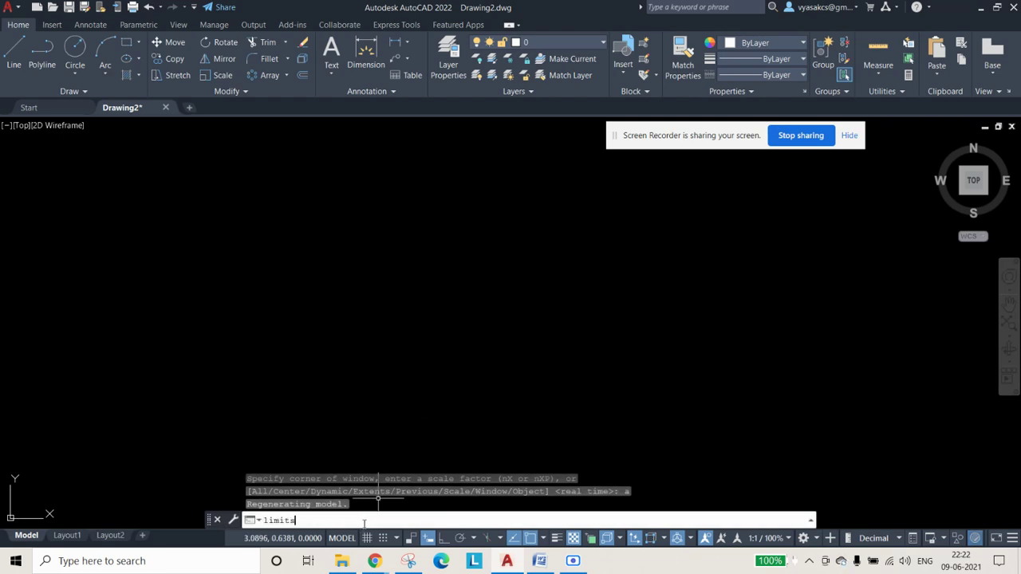
key("Return")
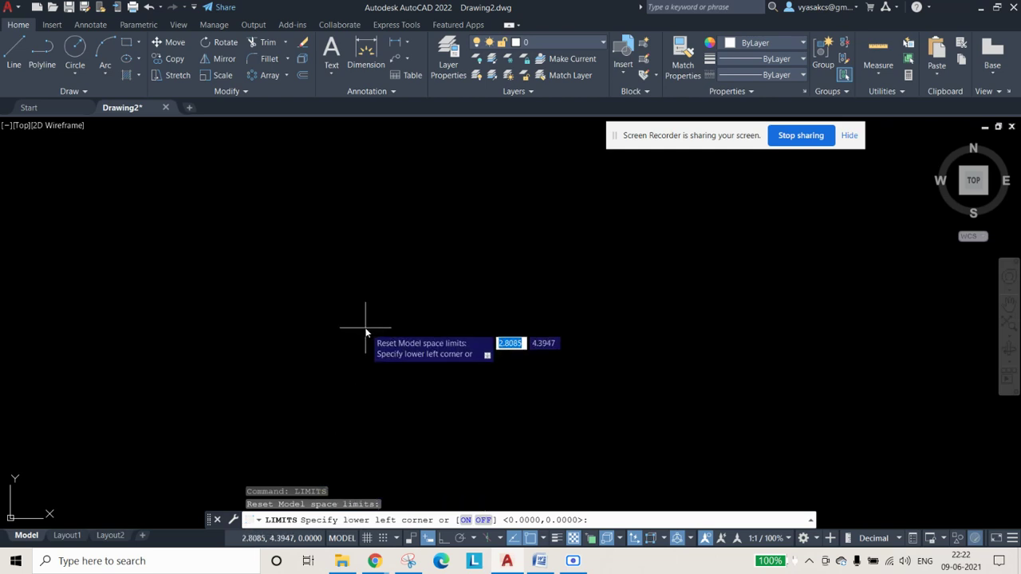
type("0,0")
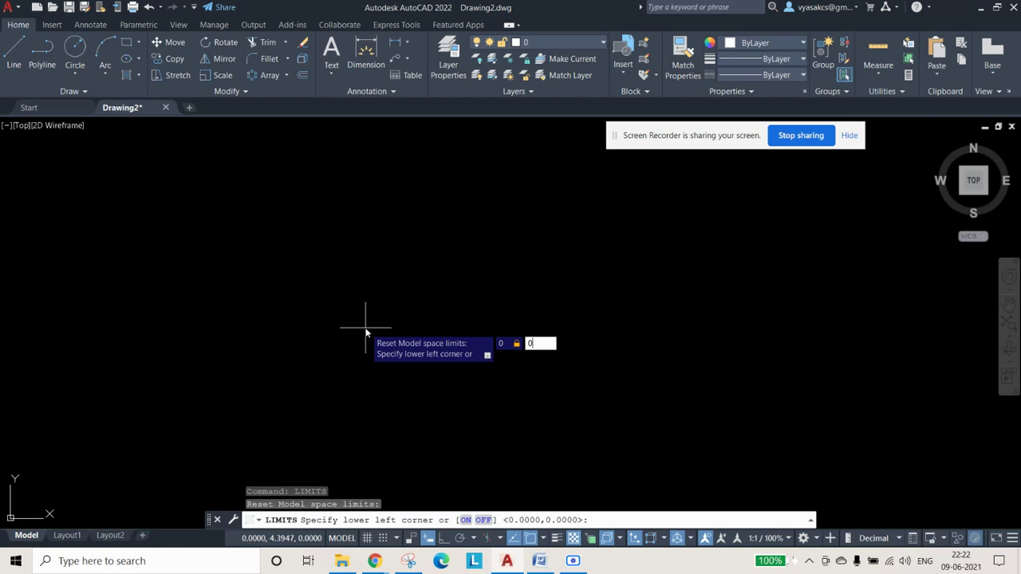
key("Return")
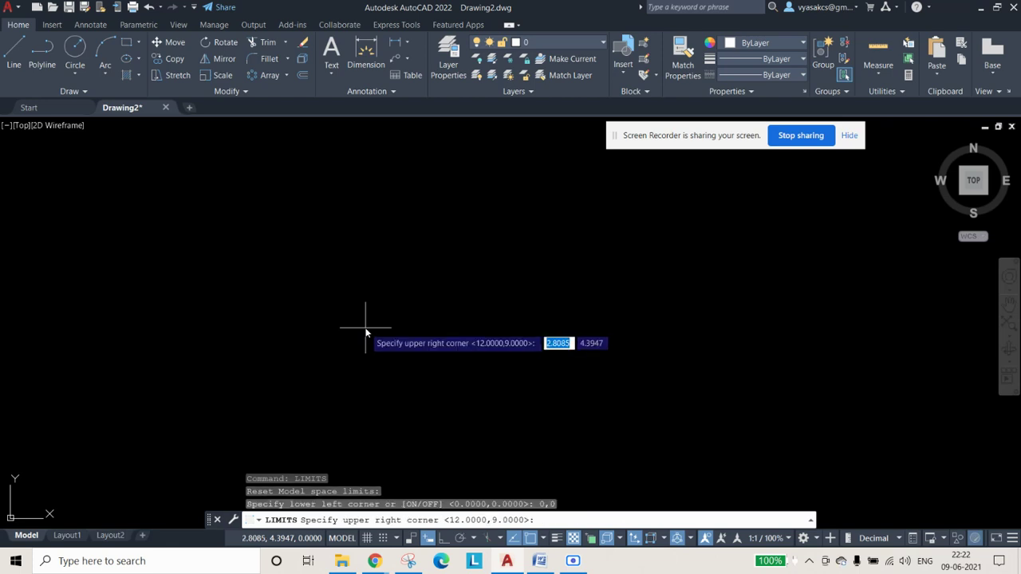
key("BackSpace")
type("500,50")
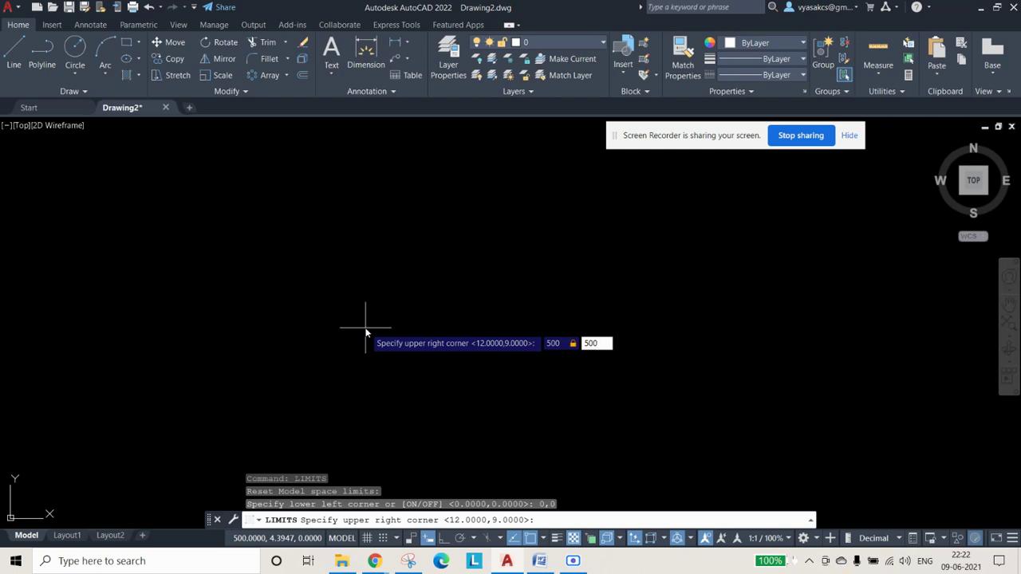
key("Return")
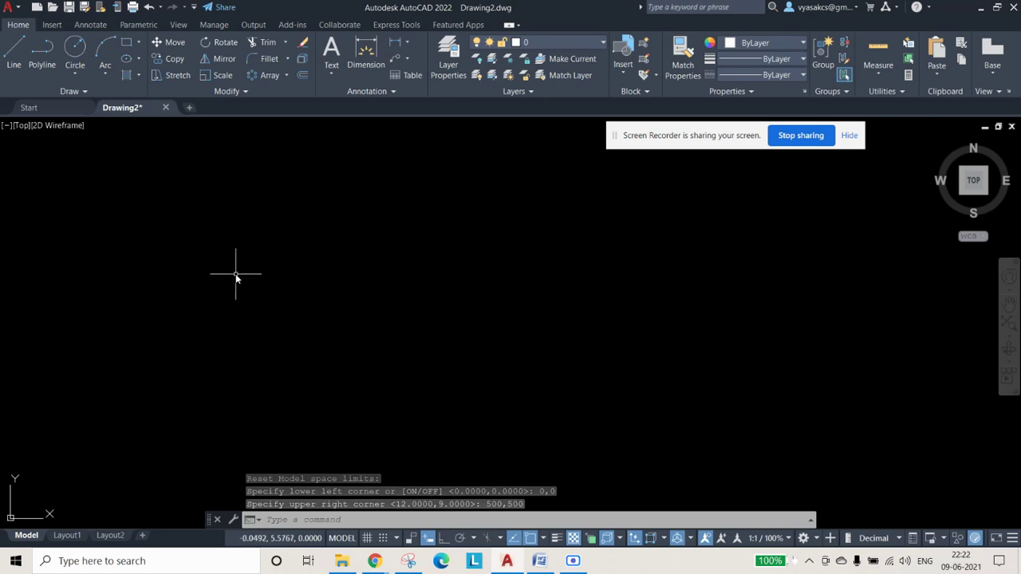
Step: Switch to the Word question to recheck the construction method and major axis length, and return to AutoCAD
left_click(549, 568)
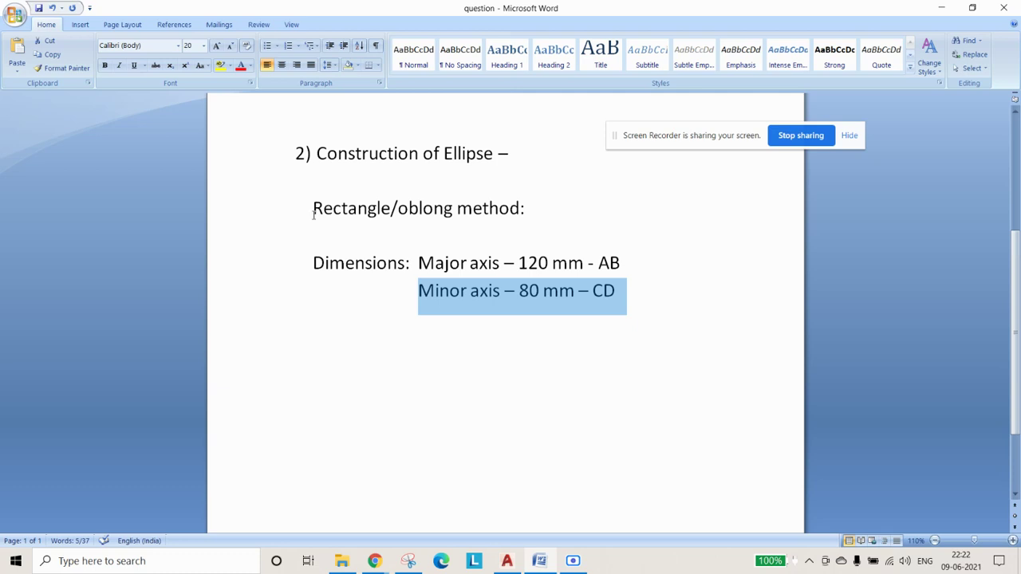
left_click_drag(314, 211, 534, 210)
left_click_drag(313, 266, 598, 266)
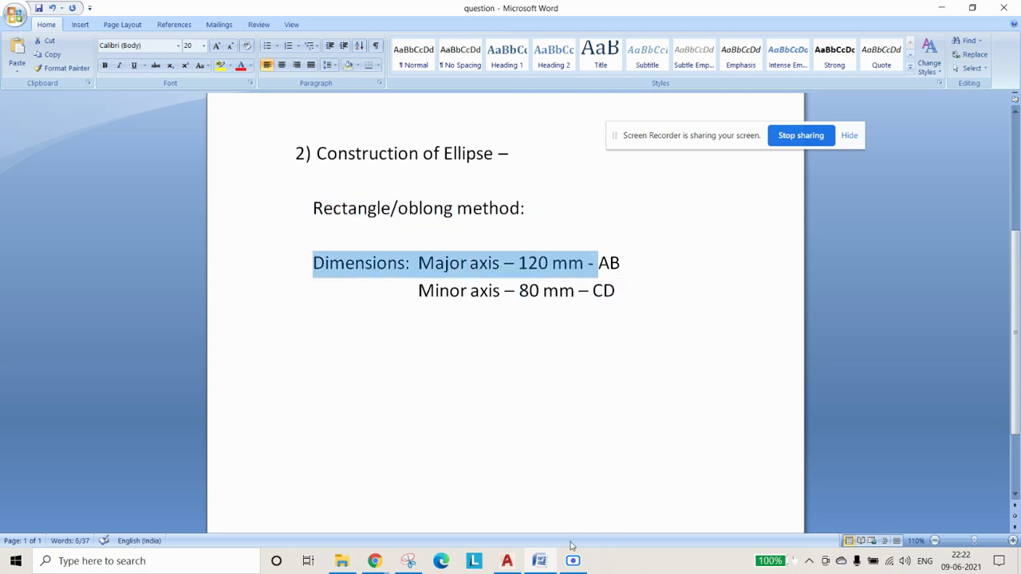
left_click(519, 563)
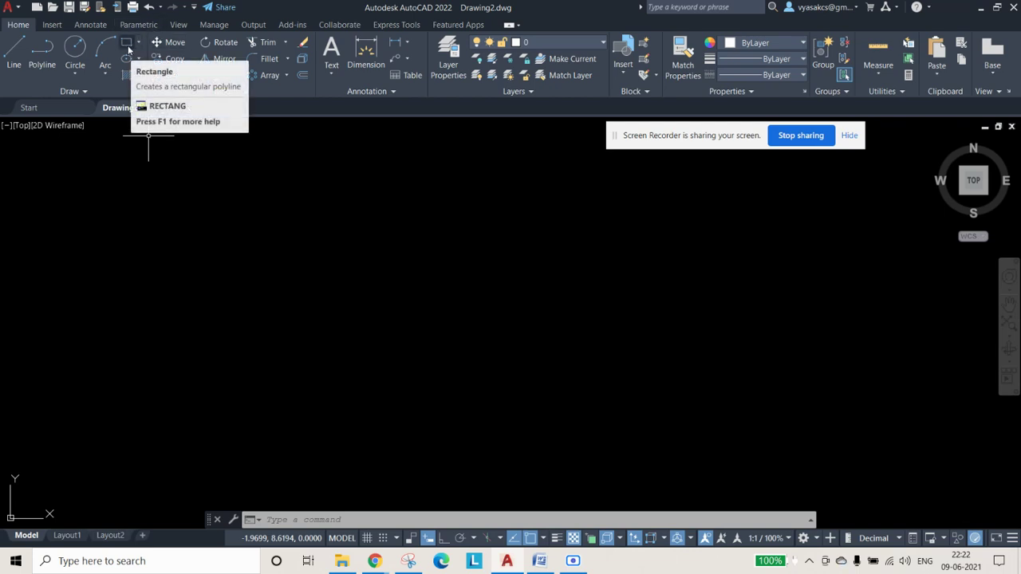
Step: Draw a horizontal line 120 mm long for the major axis with Ortho mode on
left_click(11, 54)
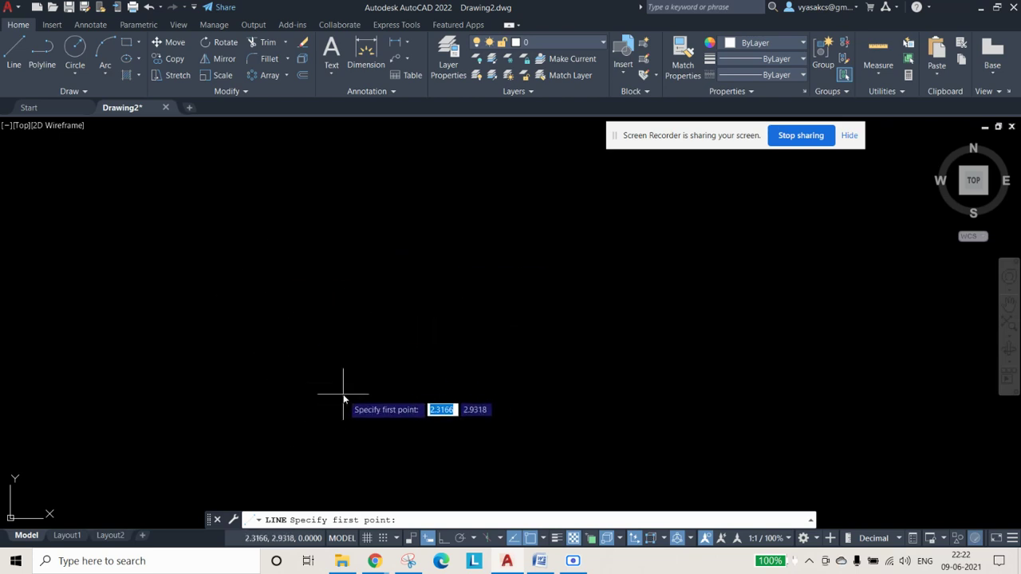
key("Escape")
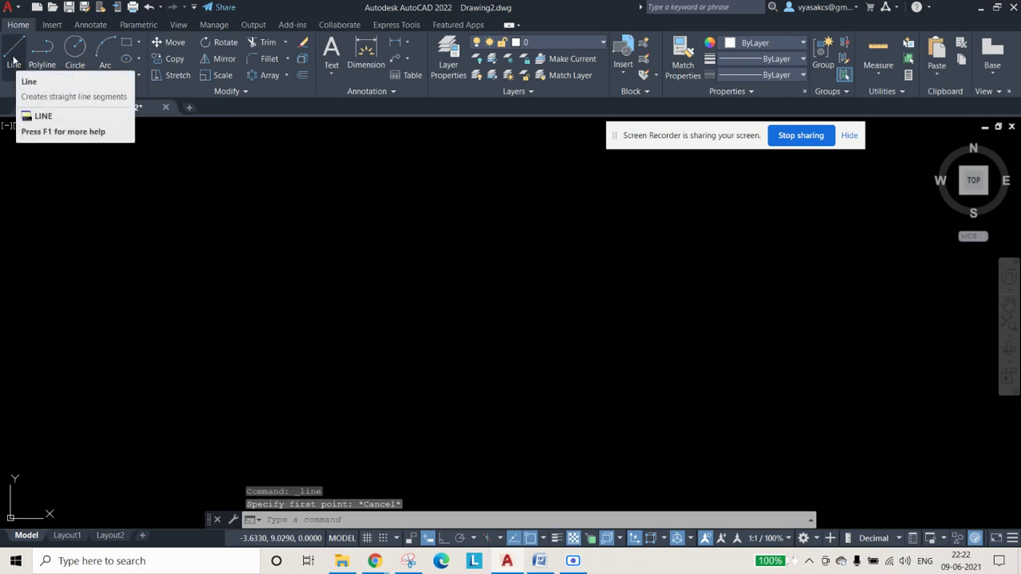
left_click(14, 60)
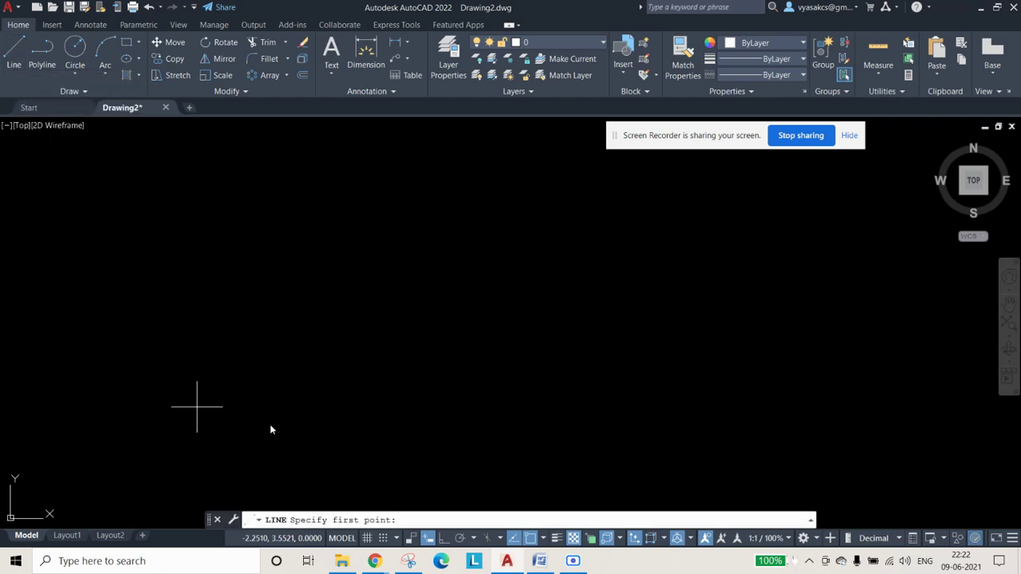
left_click(340, 374)
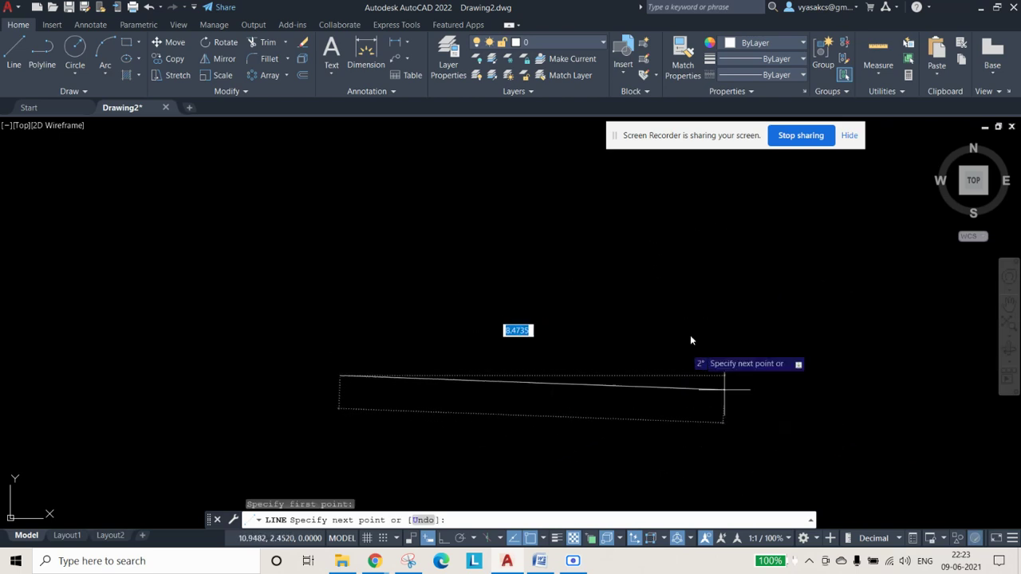
left_click(445, 541)
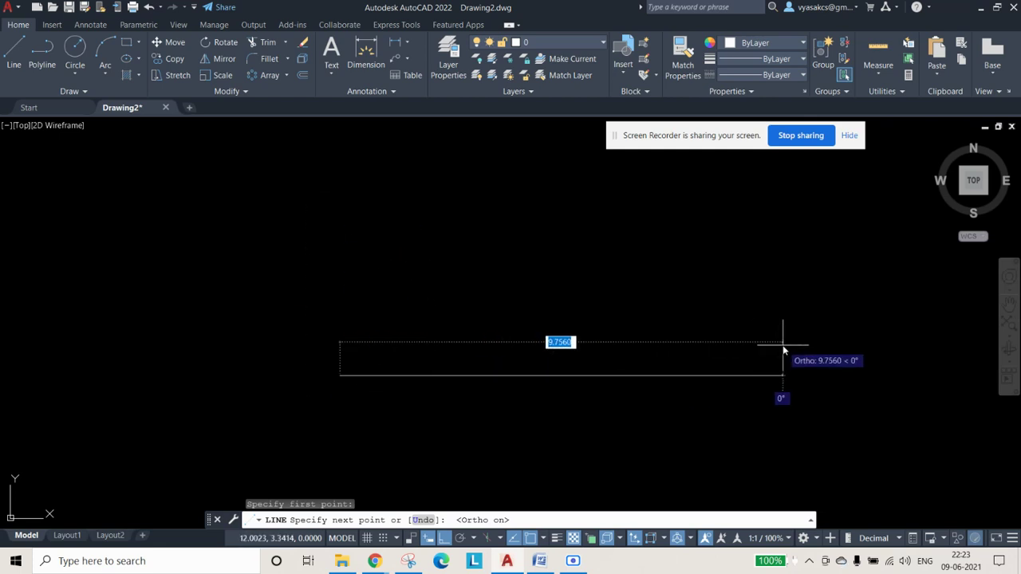
type("120")
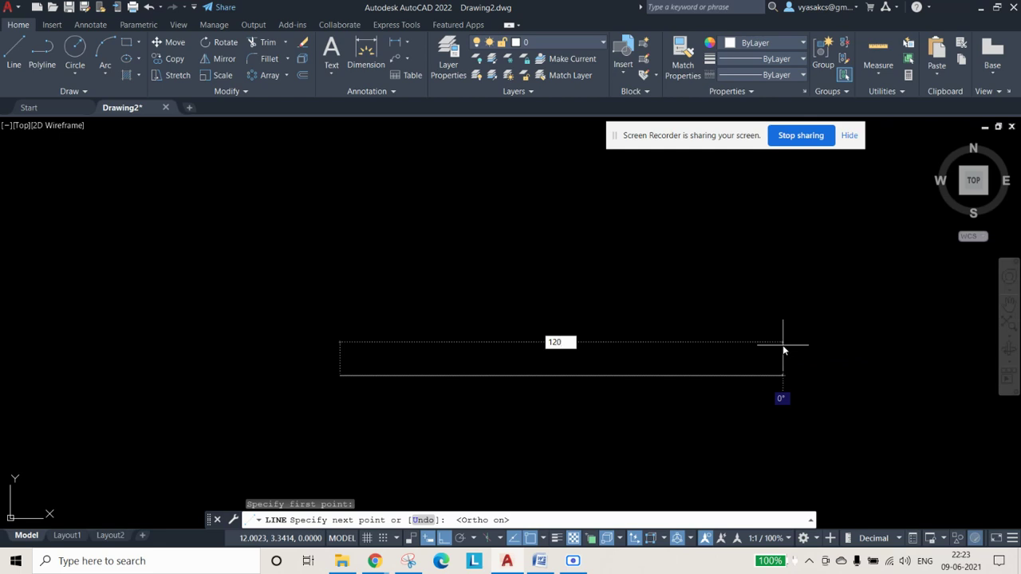
key("Return")
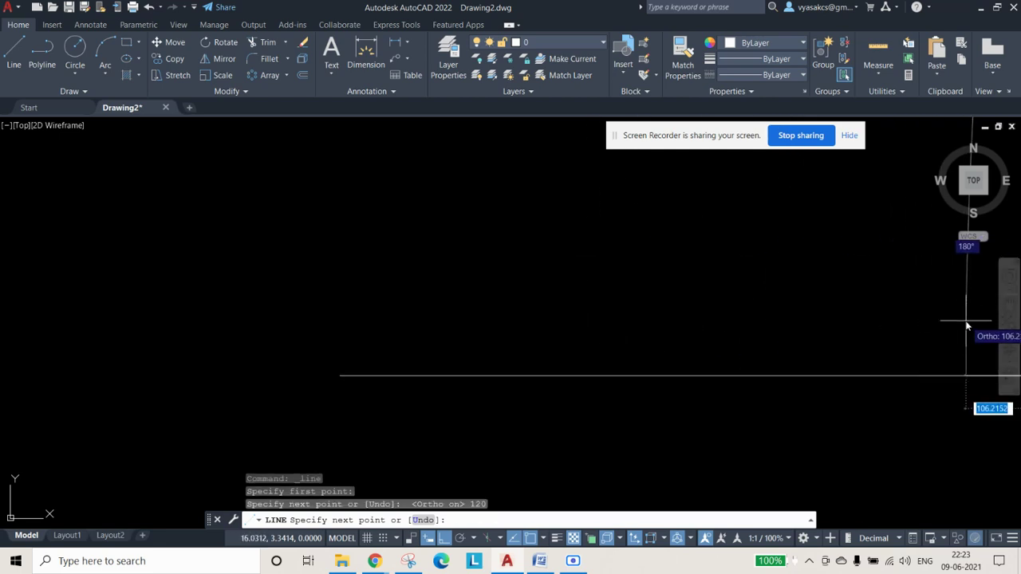
scroll(757, 361, "down", 2)
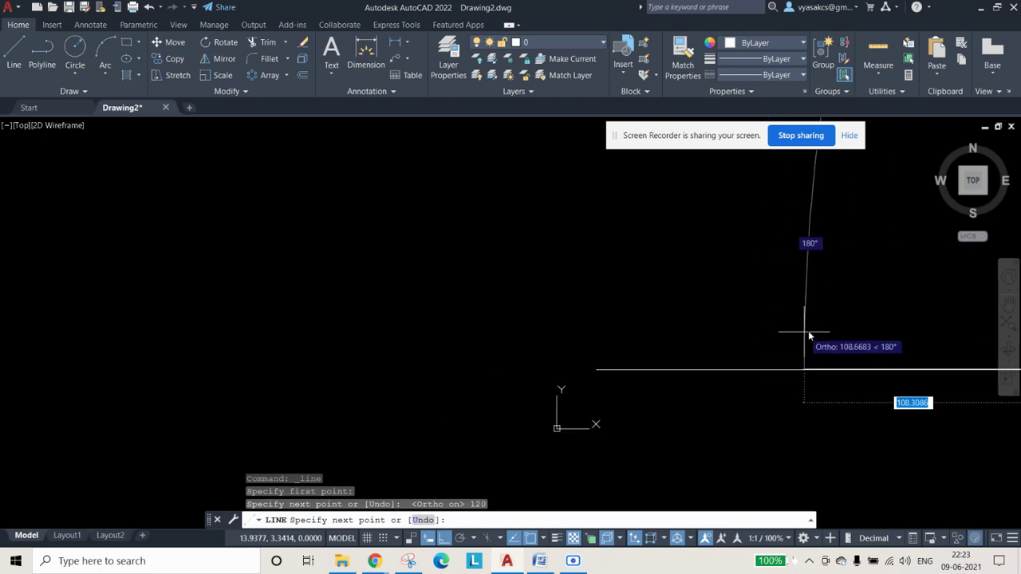
middle_click_drag(830, 331, 510, 322)
scroll(576, 289, "down", 1)
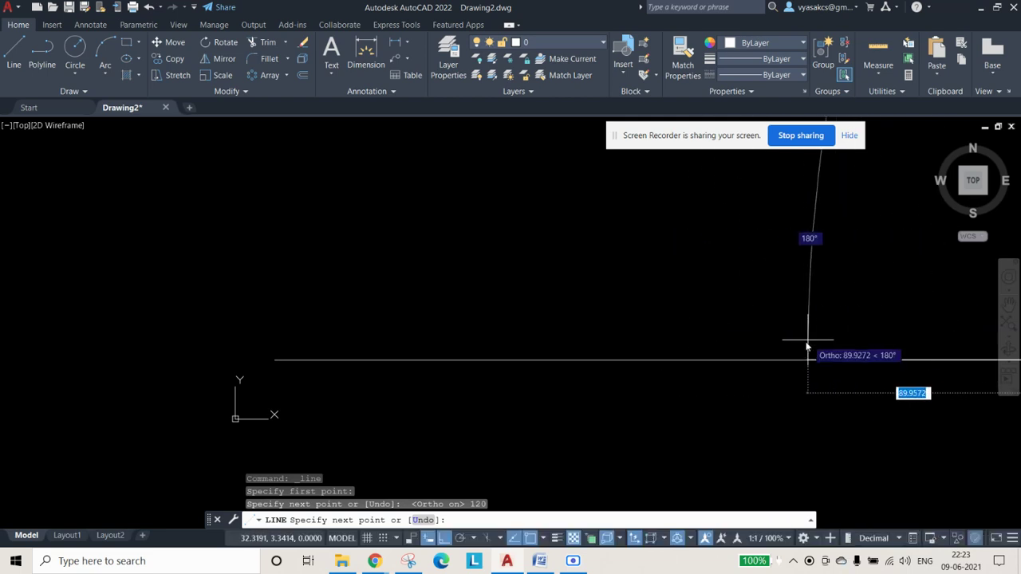
key("Escape")
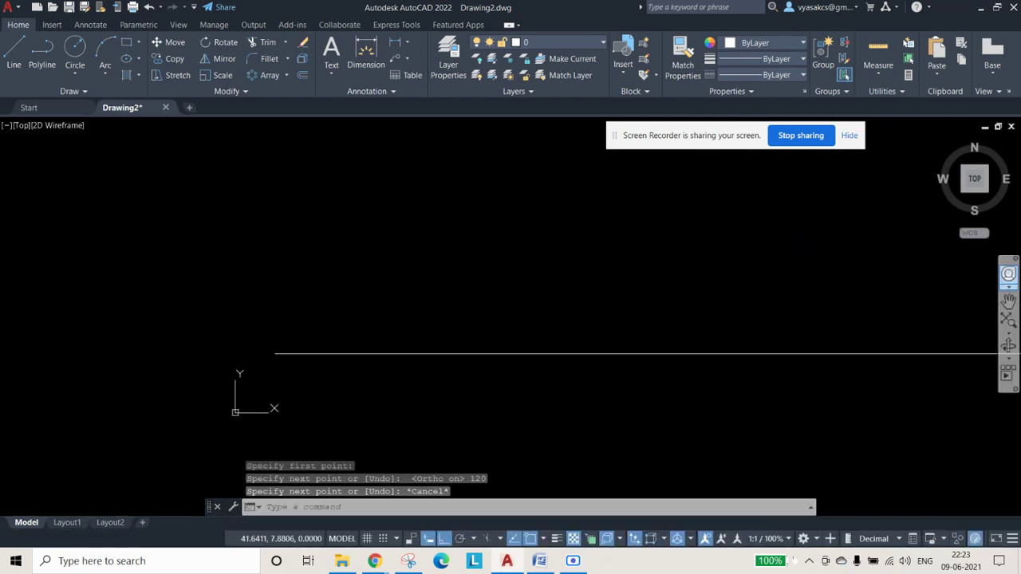
Step: Move the UCS origin horizontally away from the 120 mm line, well to the left of its start point
left_click(1008, 321)
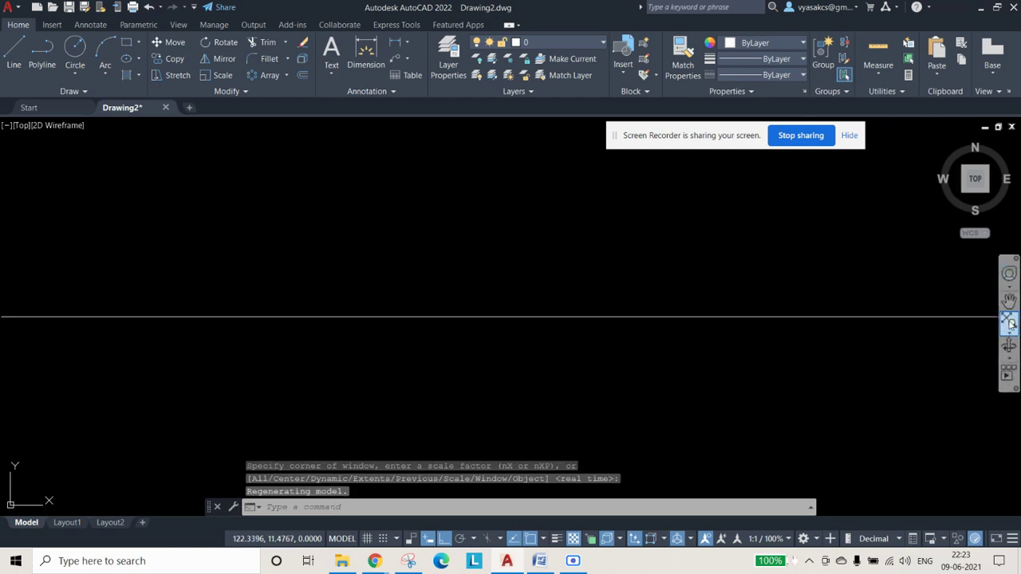
scroll(769, 244, "down", 4)
mouse_move(745, 218)
middle_mouse_down()
mouse_move(677, 295)
mouse_move(617, 309)
middle_mouse_up()
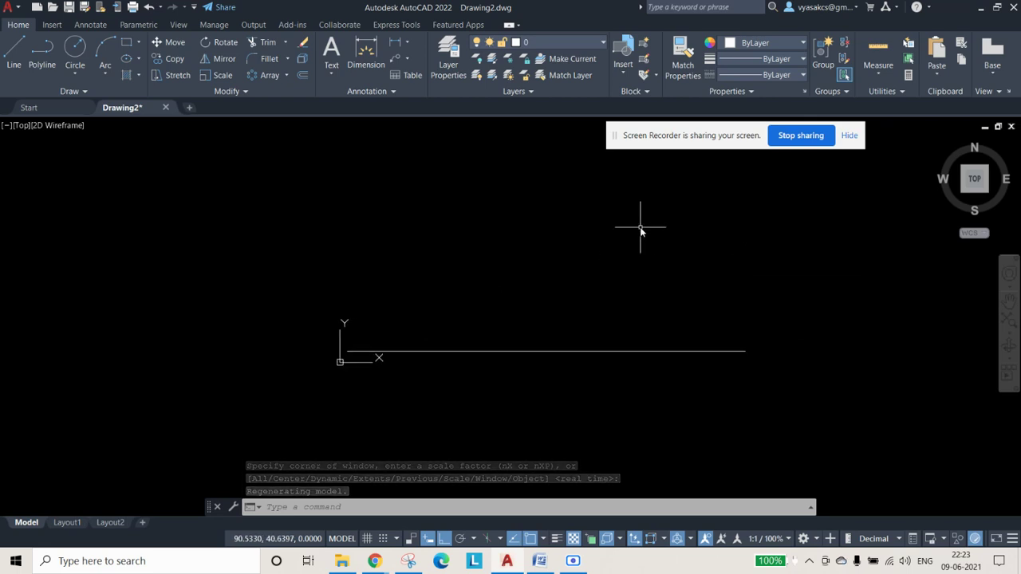
scroll(639, 227, "down", 2)
middle_click_drag(635, 244, 598, 277)
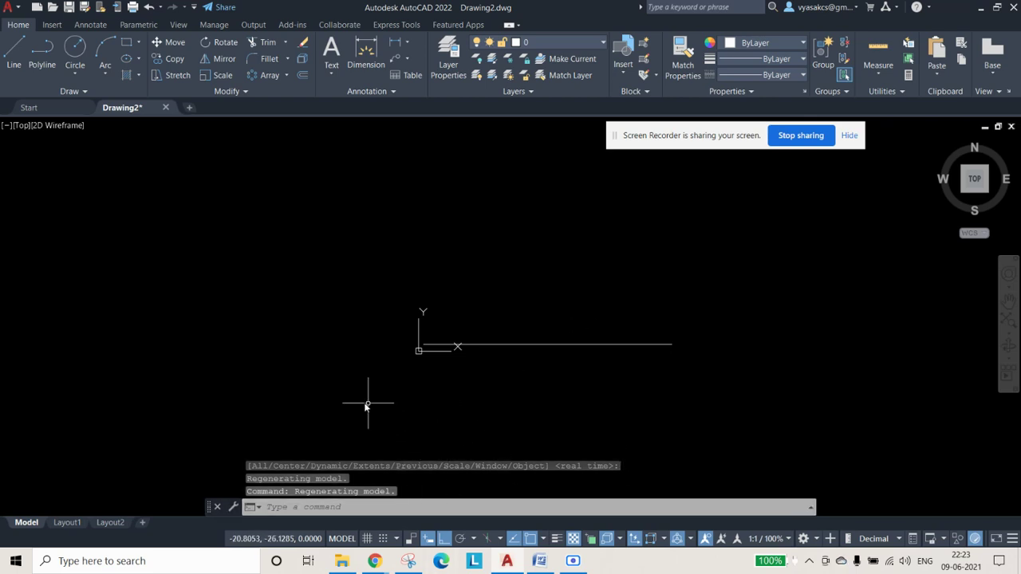
left_click(417, 351)
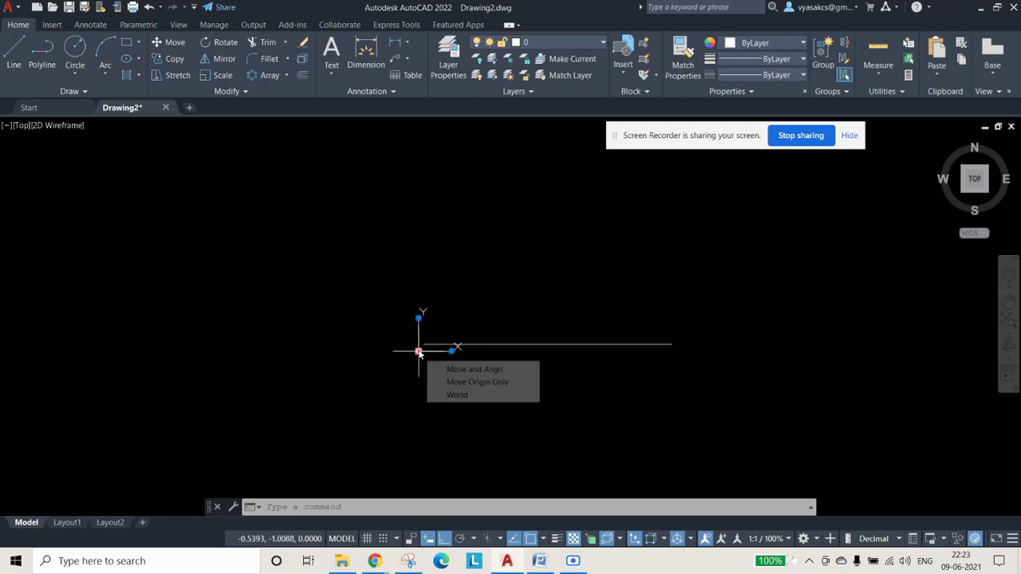
left_click(417, 351)
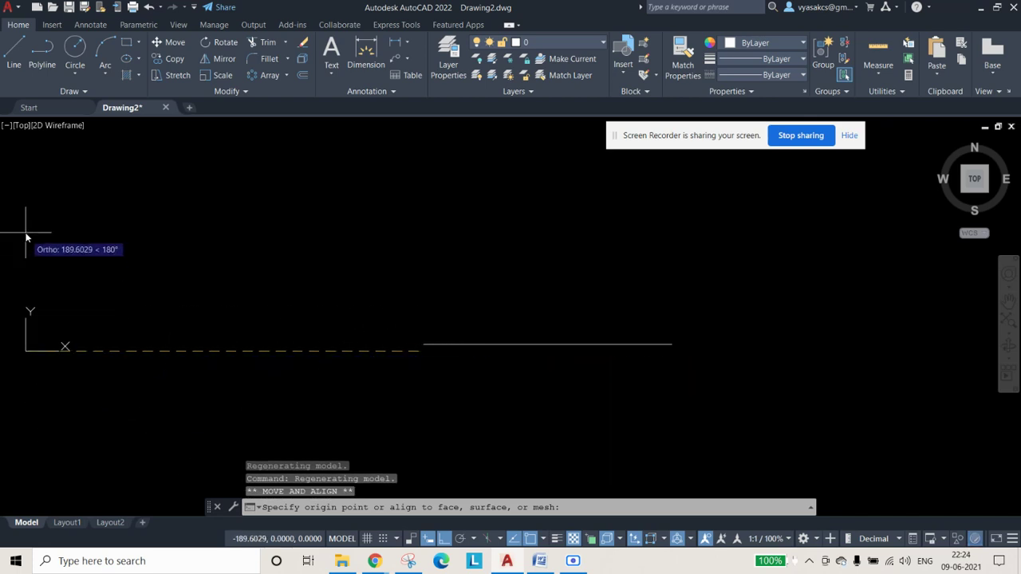
left_click(10, 347)
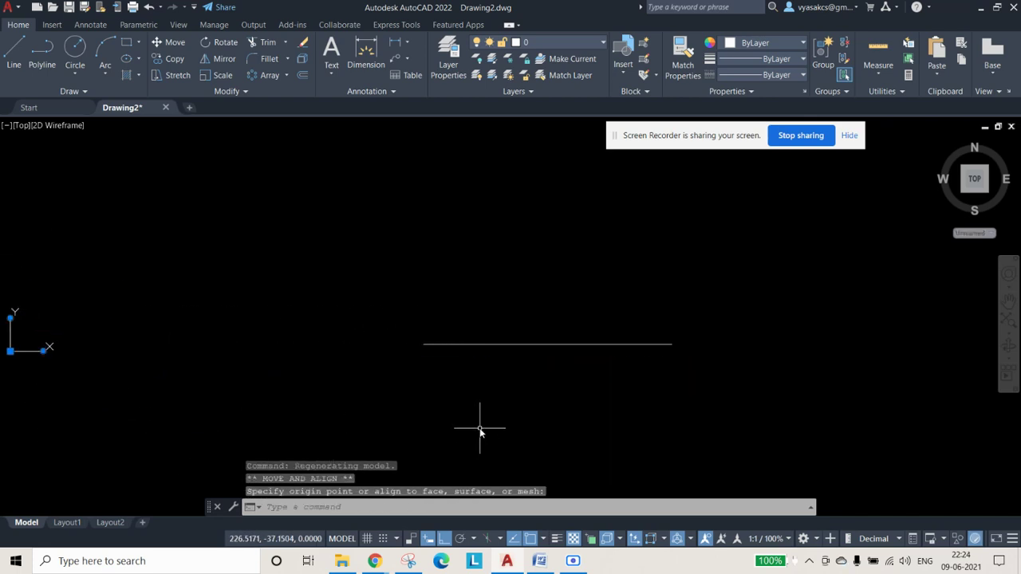
key("Escape")
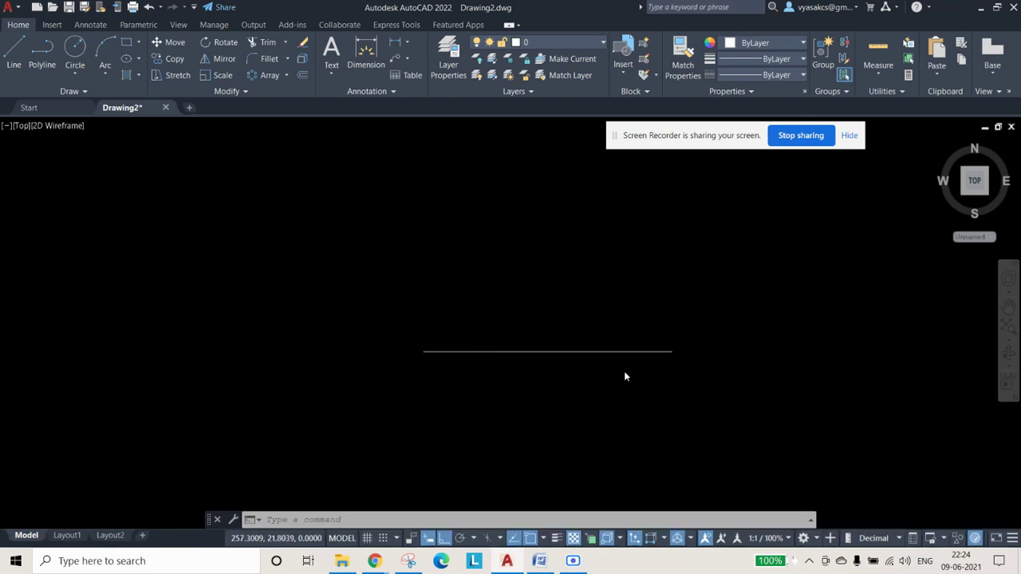
Step: Complete the rectangle with lines 80 mm up from the axis line's right end, 120 mm left, and down to its left end
left_click(11, 58)
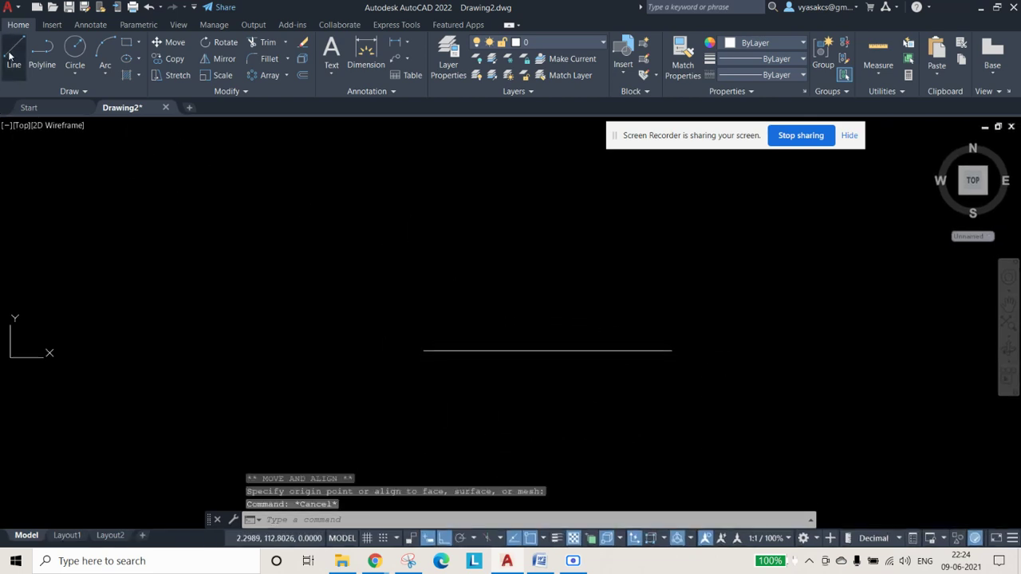
left_click(672, 351)
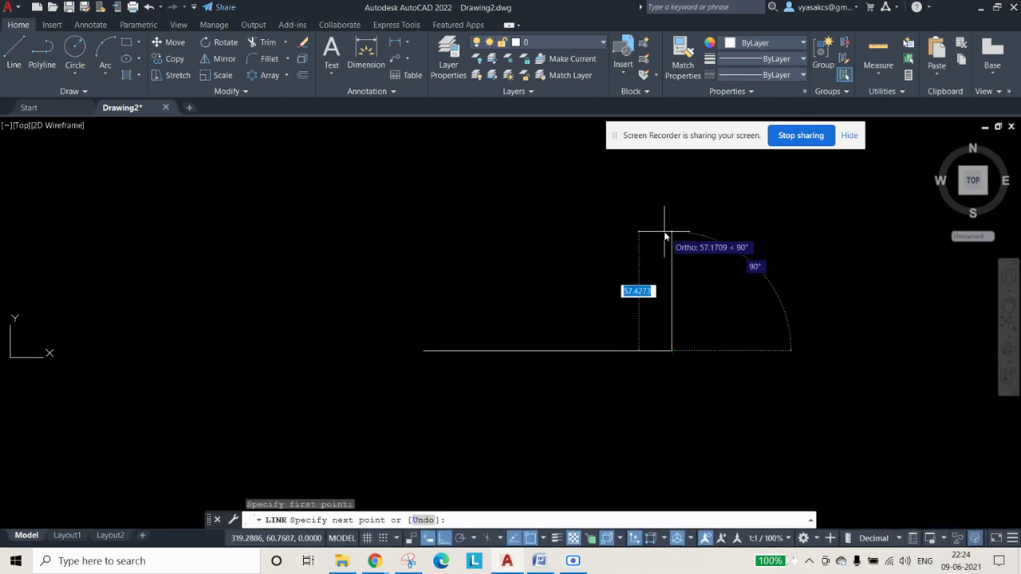
type("80")
key("Return")
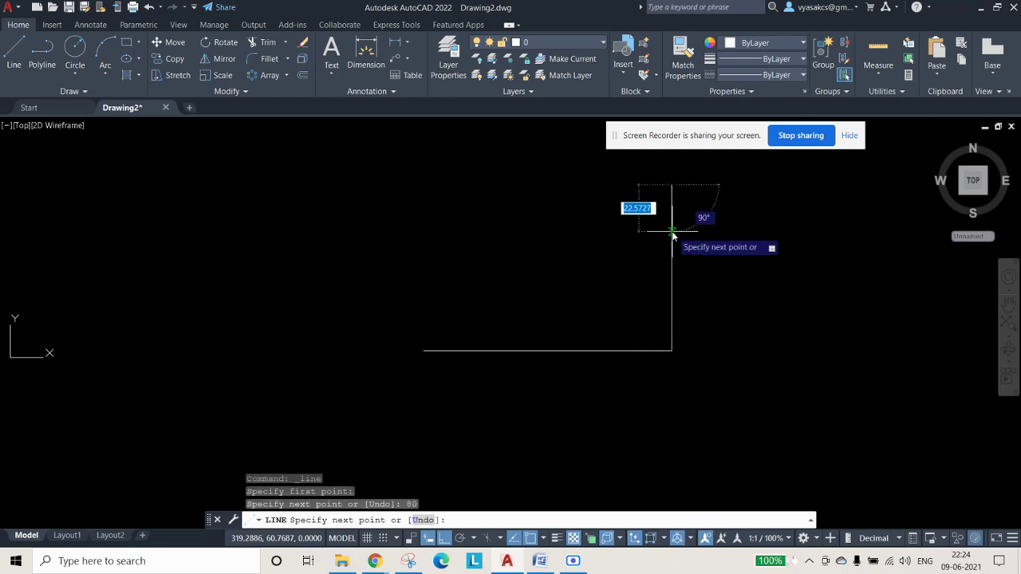
type("12")
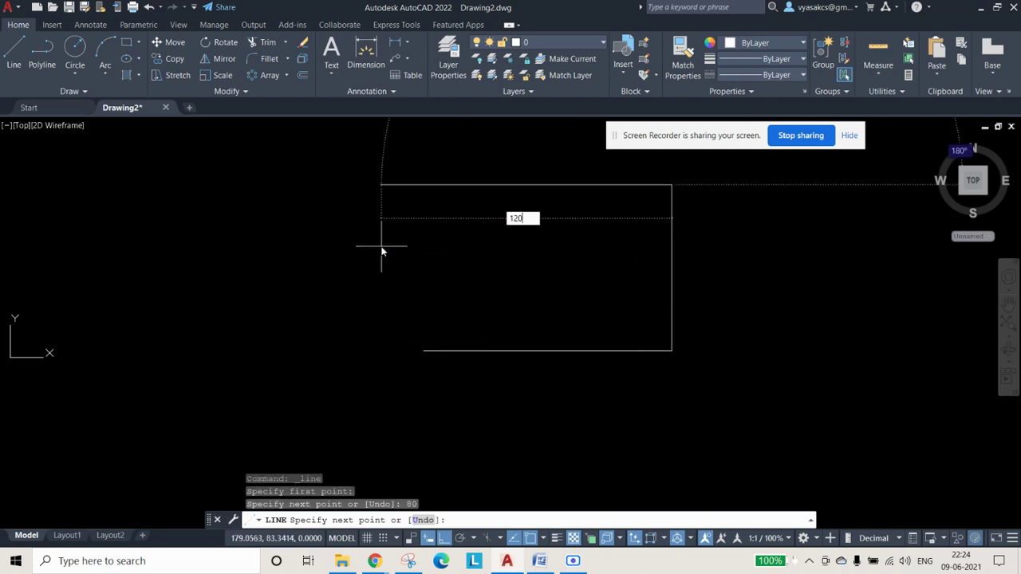
type("0")
key("Return")
left_click(423, 351)
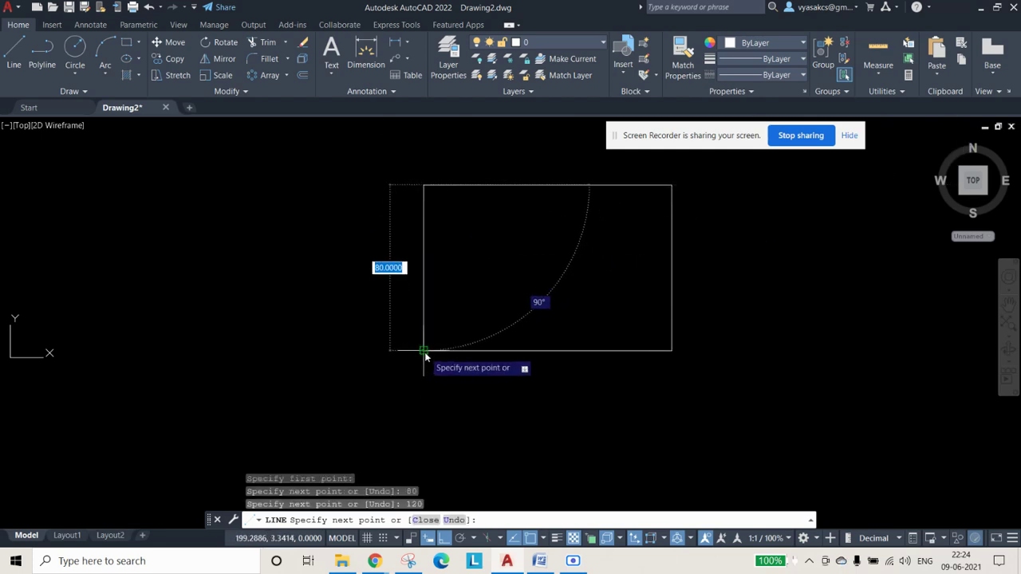
key("Escape")
Step: Draw the rectangle's horizontal and vertical centre lines between the midpoints of its opposite sides
middle_click_drag(617, 233, 578, 283)
scroll(578, 283, "up", 2)
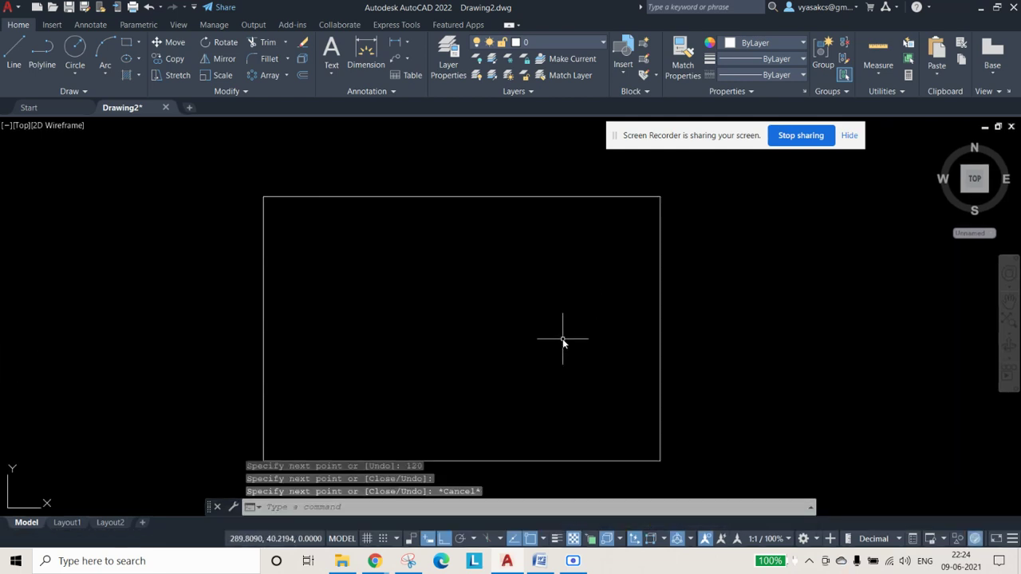
middle_click_drag(563, 341, 567, 326)
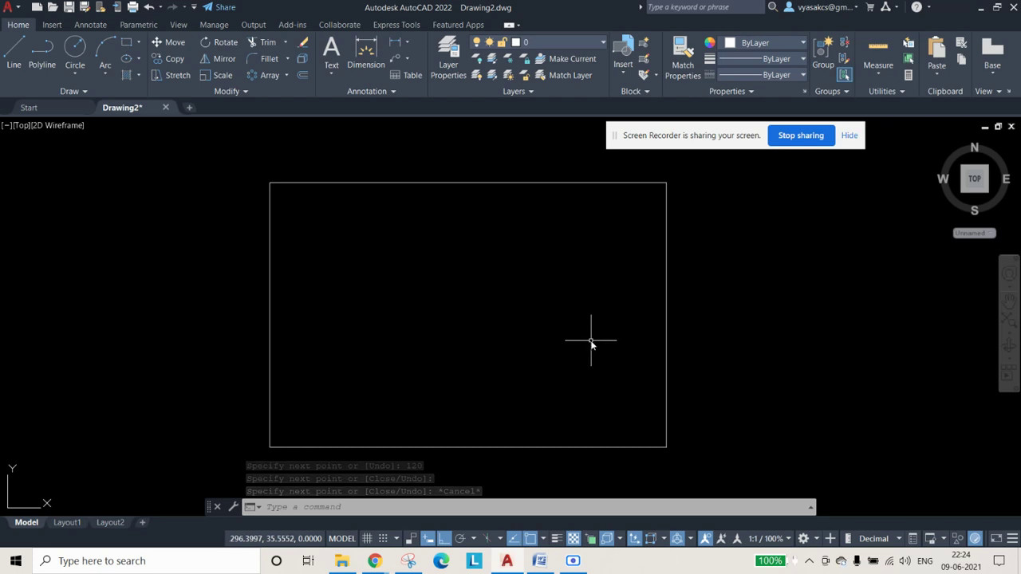
left_click(15, 55)
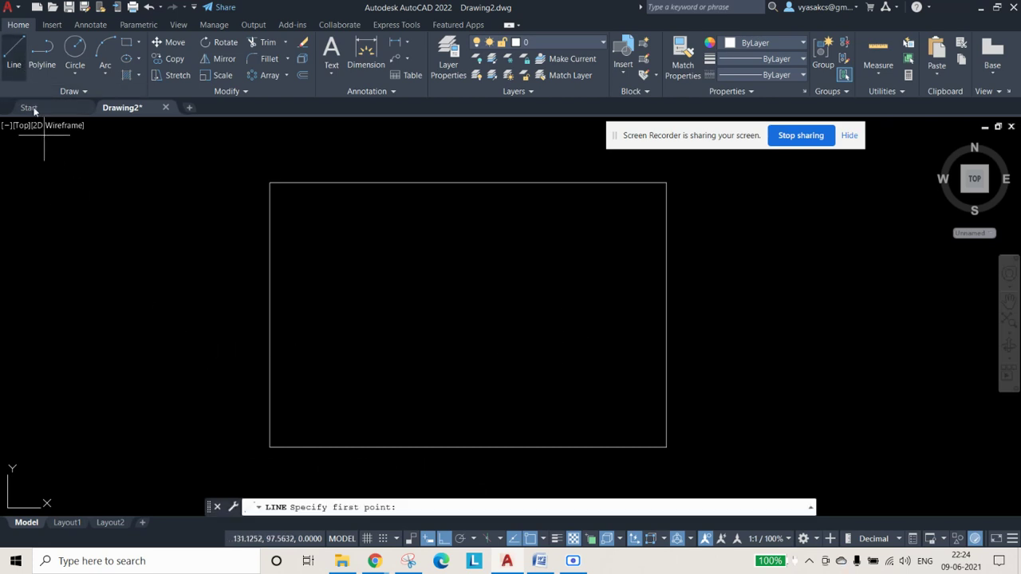
left_click(270, 315)
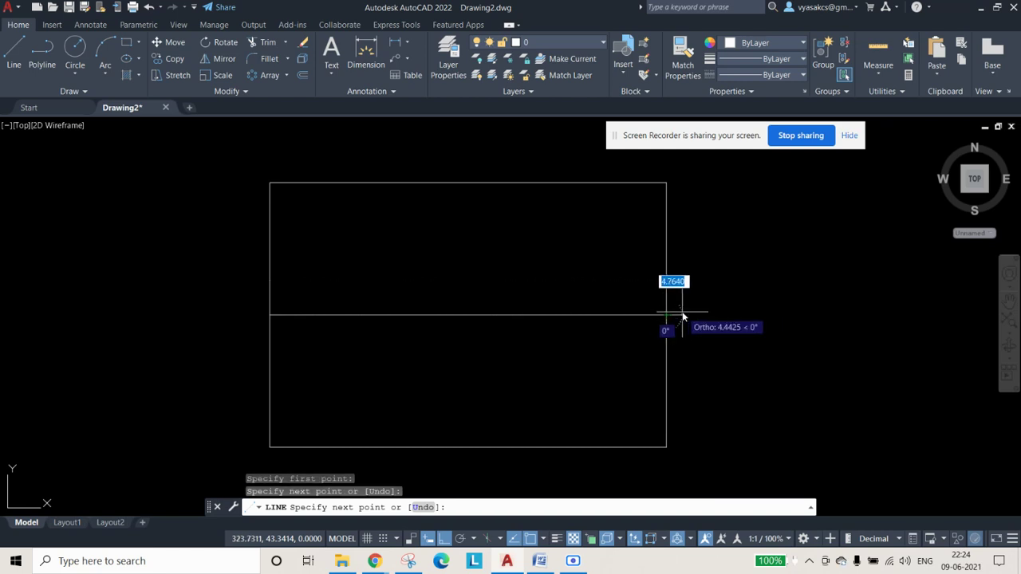
key("Escape")
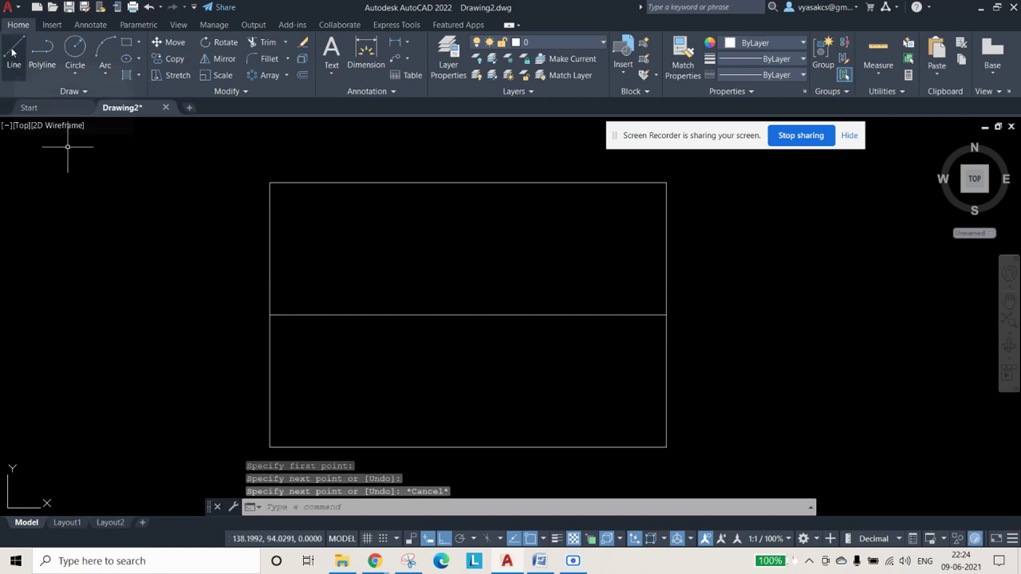
left_click(13, 53)
left_click(468, 183)
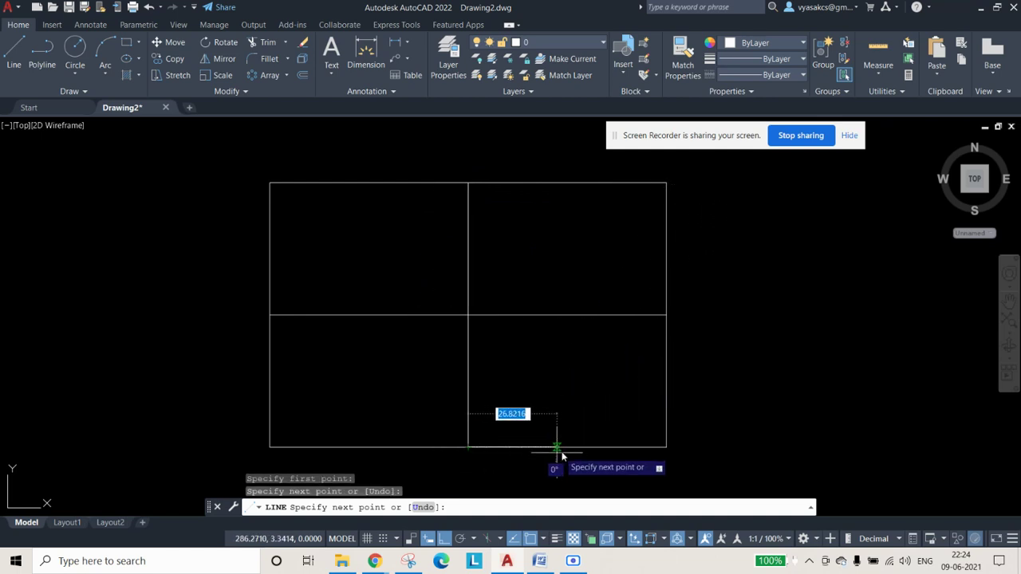
key("Escape")
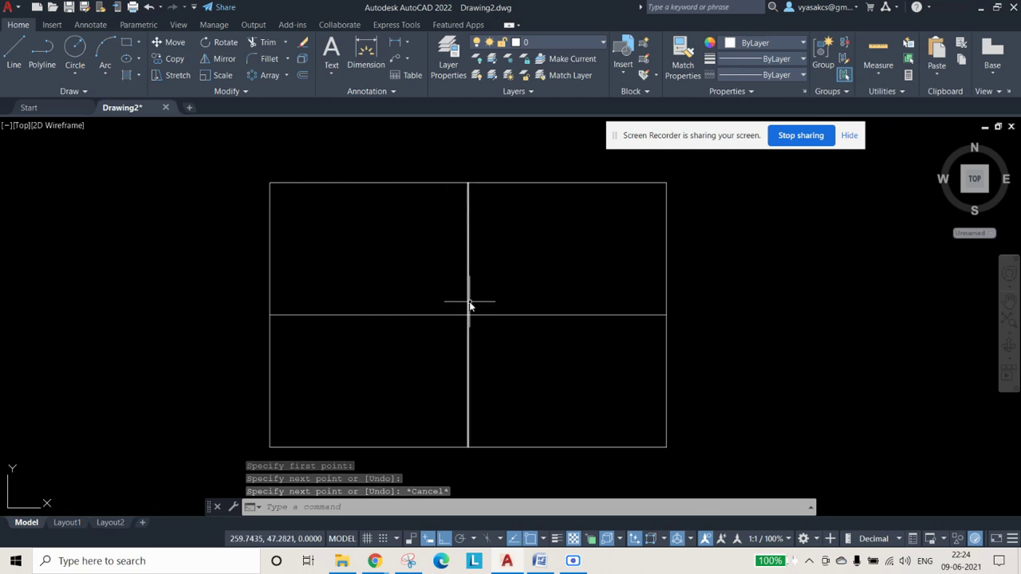
Step: Open the object snap settings with the OSNAP command to check which snap modes are enabled
type("OSnAp")
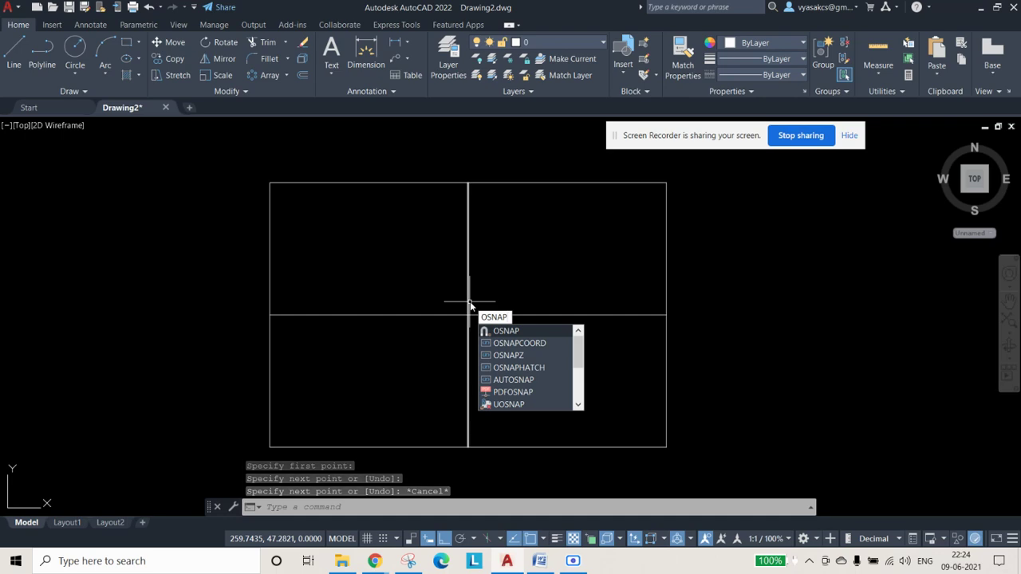
key("Return")
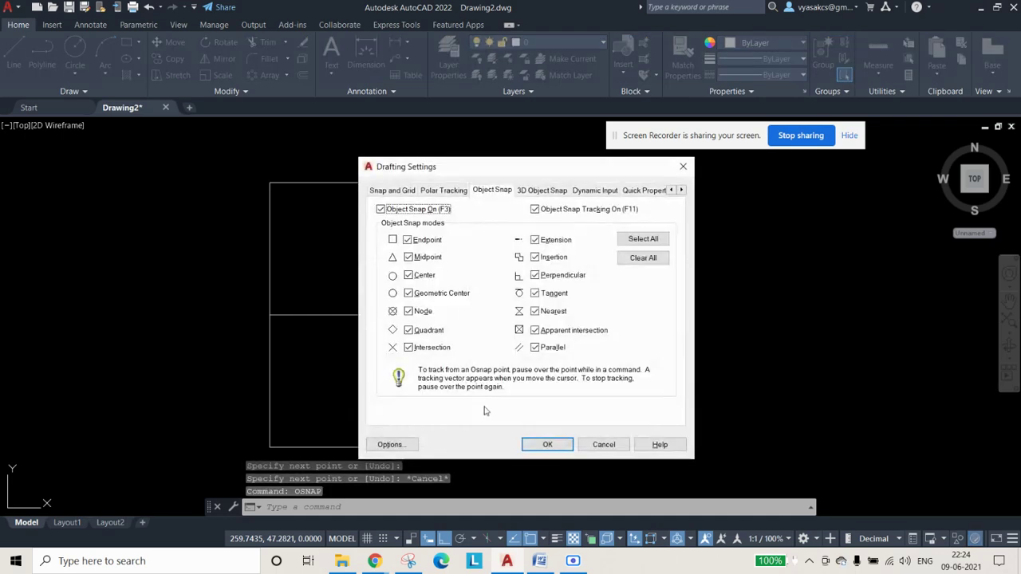
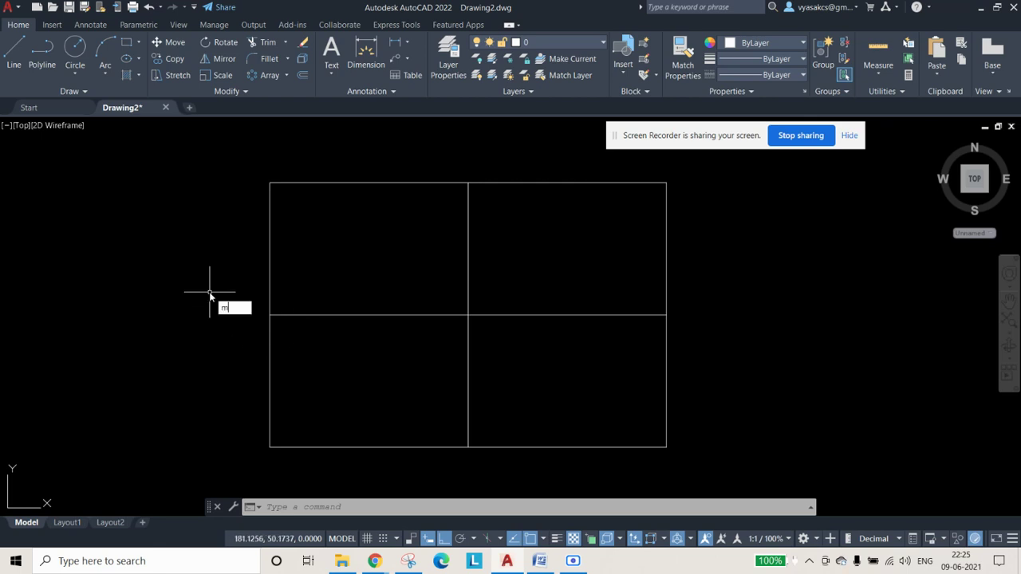
Step: Add a multiline text label A with a text height of 5 to the left of the rectangle
key("Return")
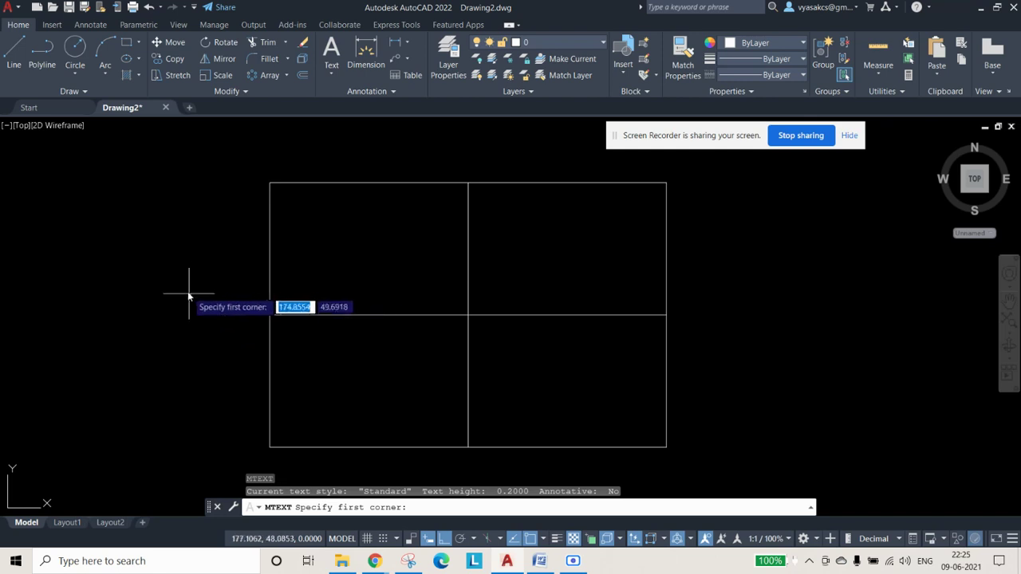
left_click(190, 288)
left_click(252, 362)
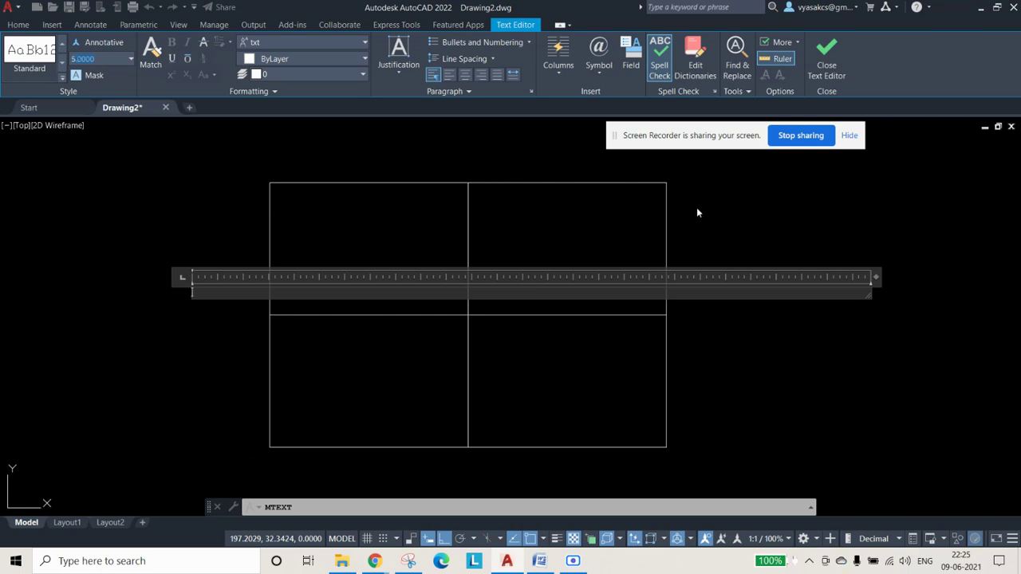
key("Return")
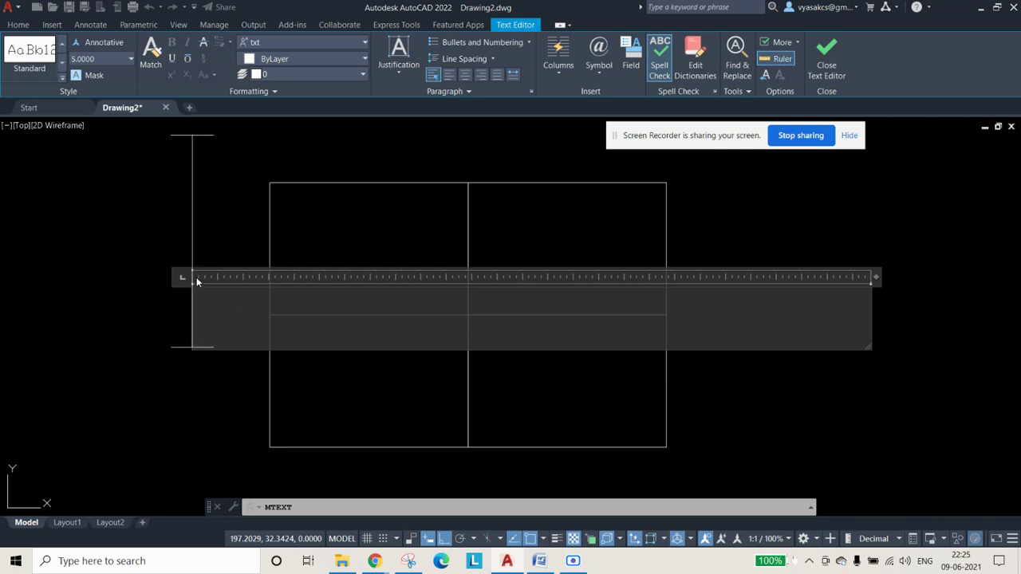
key("Return")
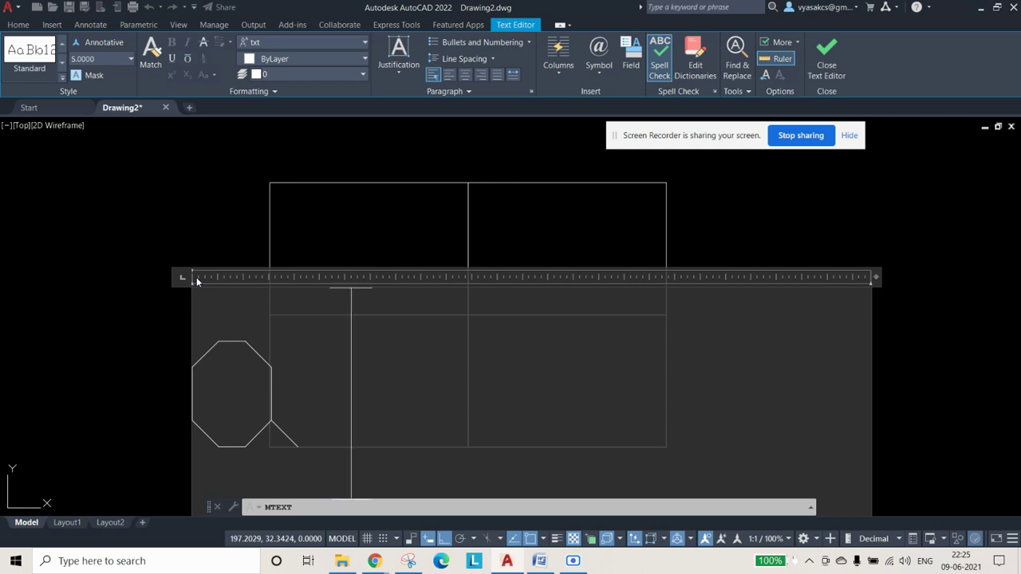
key("Caps_Lock")
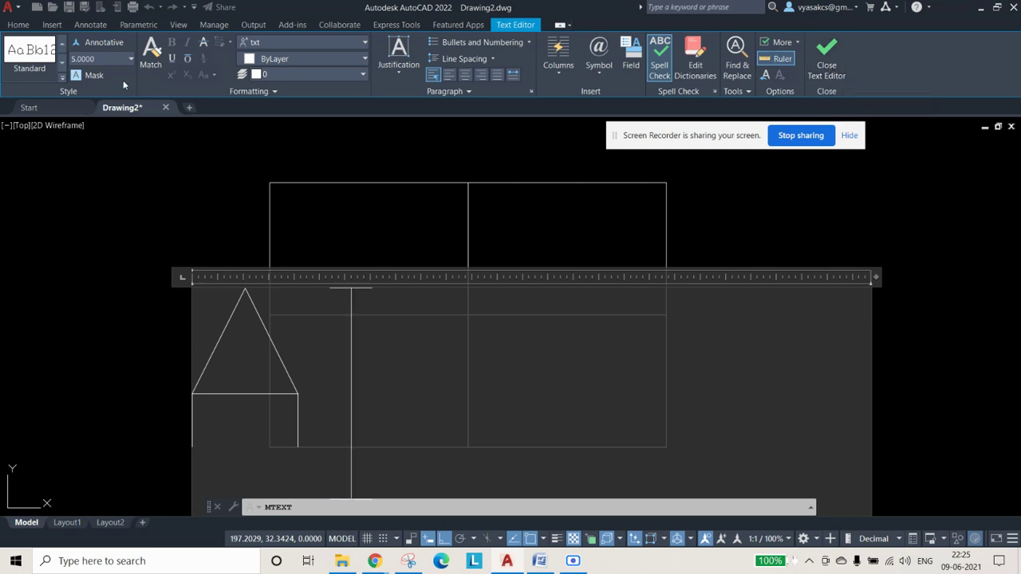
left_click(822, 59)
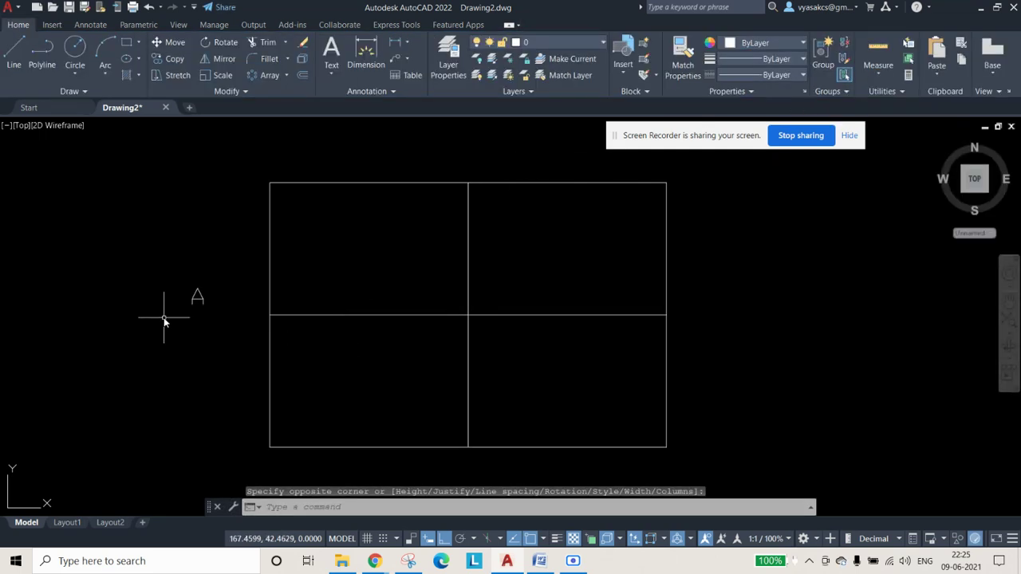
Step: Move the label A right and down so it sits beside the left end of the horizontal centre line
left_click(196, 297)
left_click(191, 288)
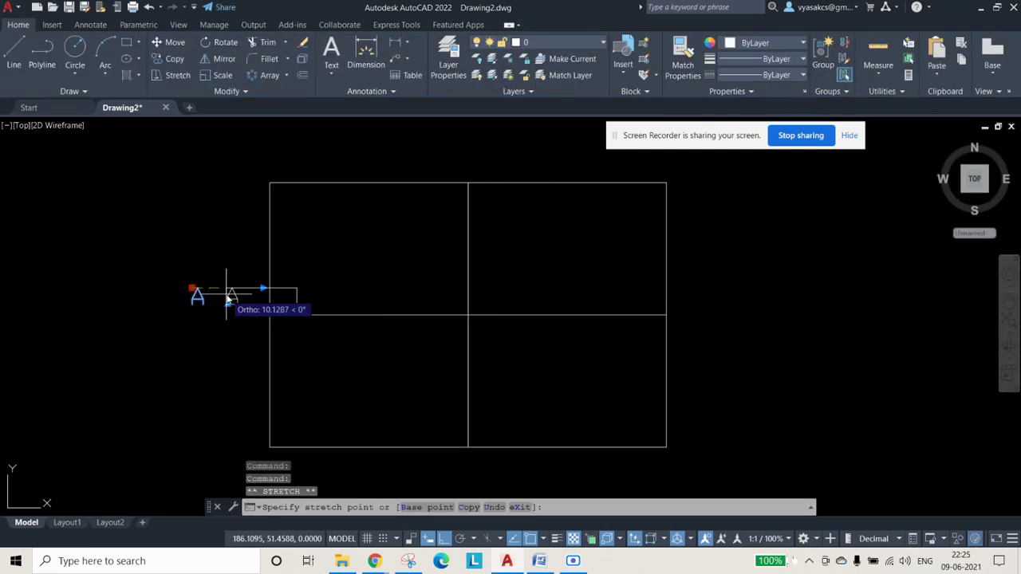
left_click(236, 297)
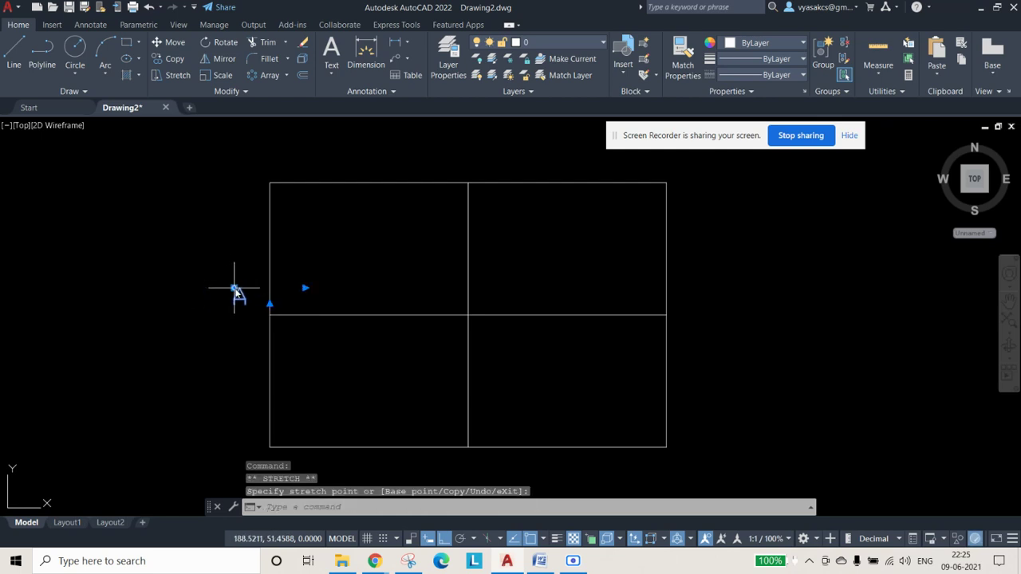
left_click(234, 288)
left_click(236, 310)
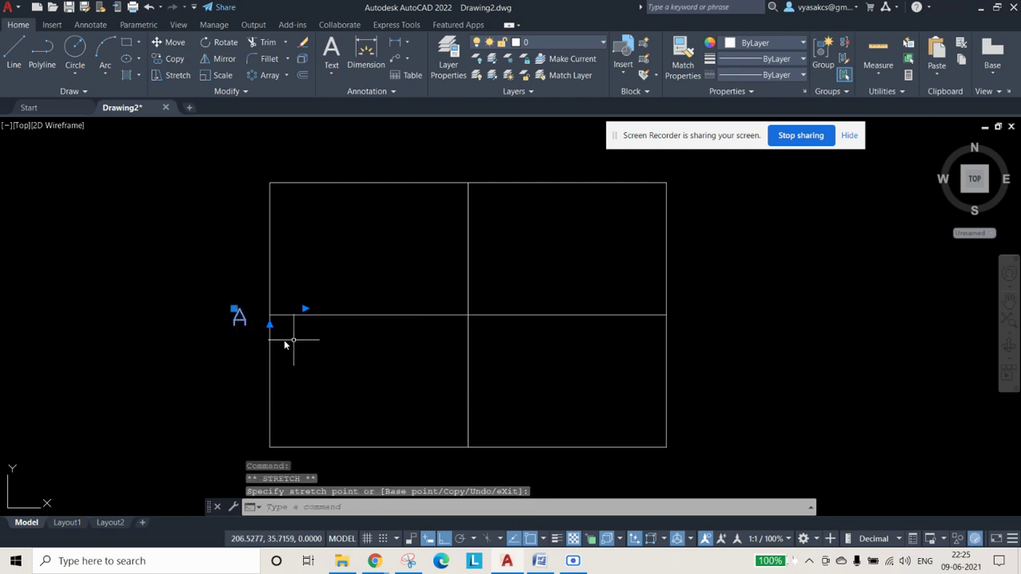
Step: Copy the label A to the right end of the horizontal centre line and change the copy's text to B
key("ctrl+c")
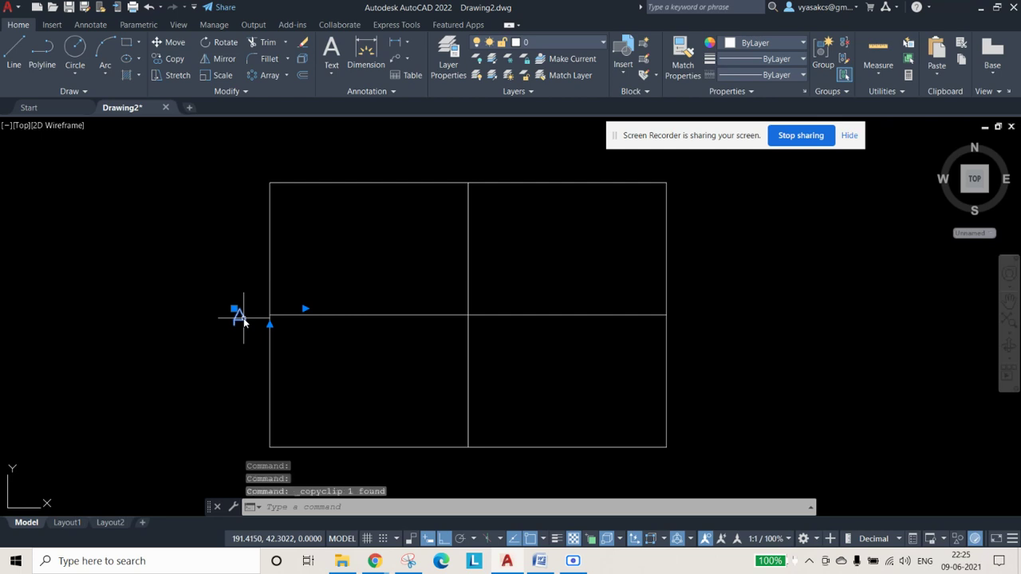
key("ctrl+v")
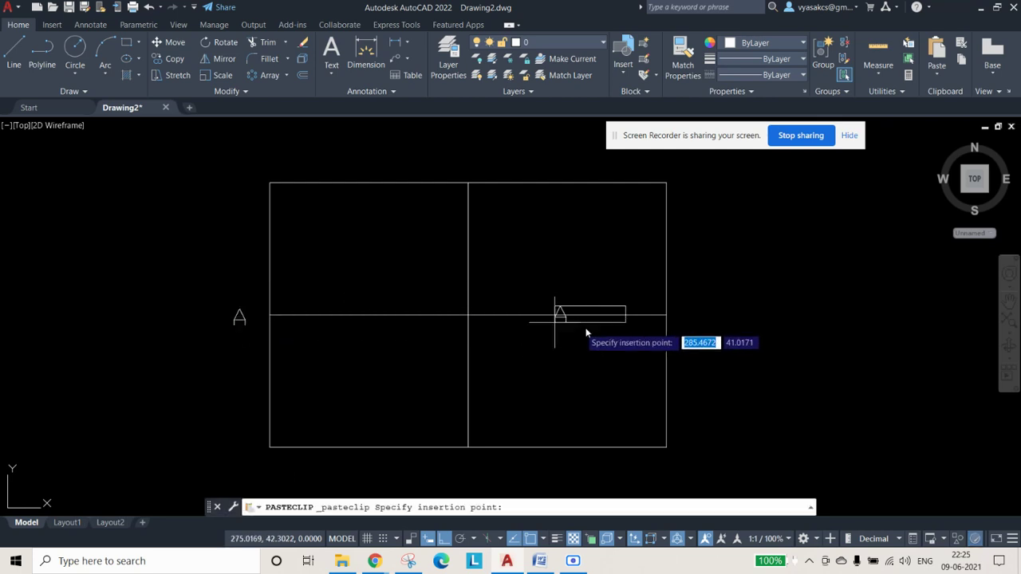
left_click(682, 322)
double_click(686, 317)
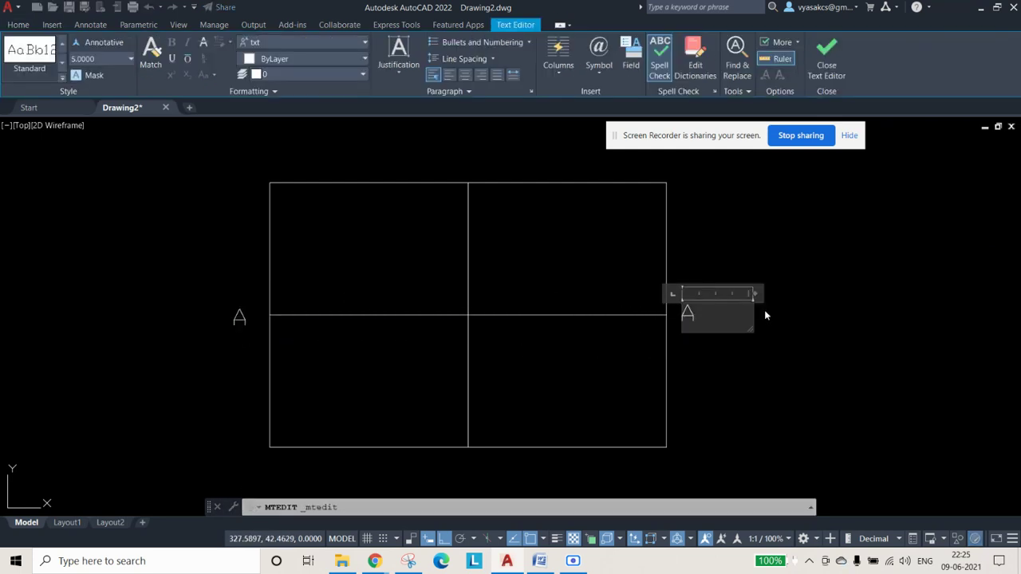
key("BackSpace")
type("B")
left_click(767, 315)
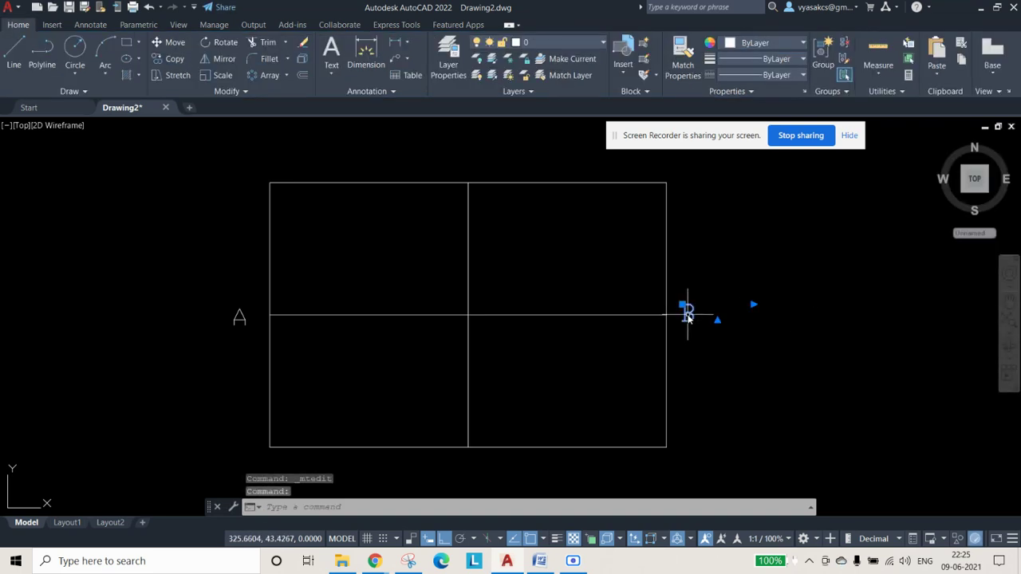
Step: Copy the label B to just above the upper end of the vertical centre line and change the copy's text to C
key("ctrl+c")
key("ctrl+v")
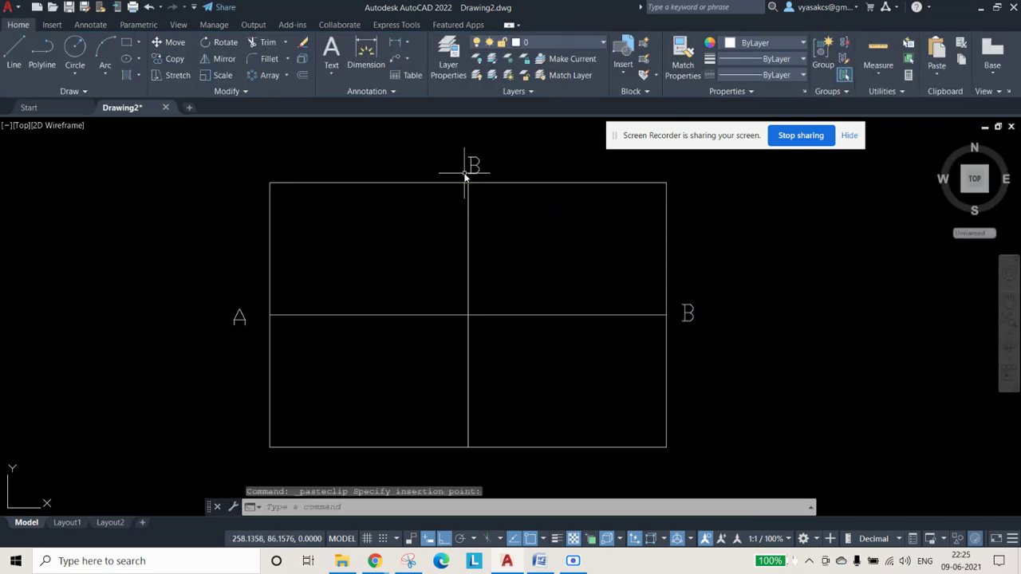
left_click(465, 174)
double_click(475, 166)
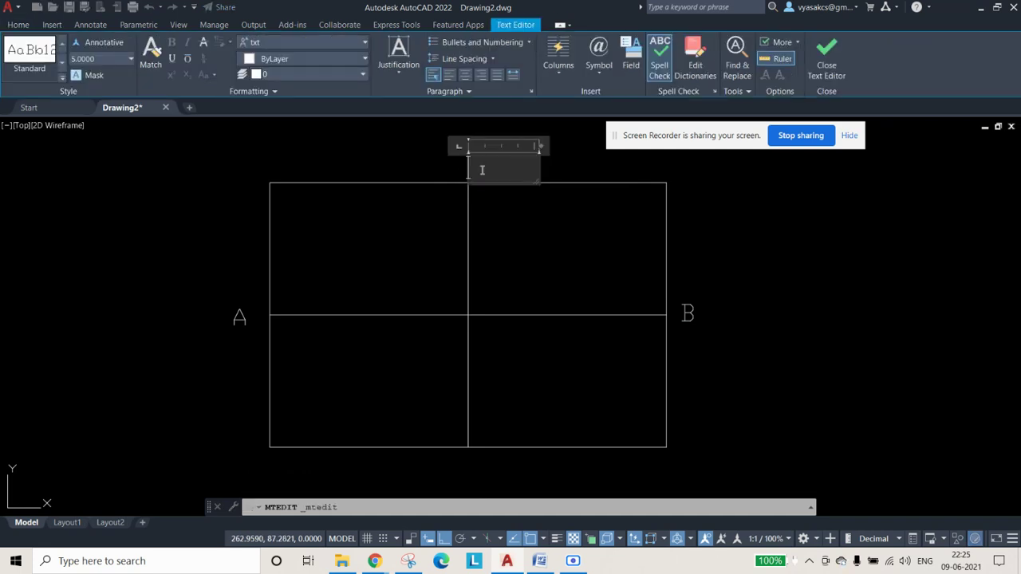
left_click(612, 170)
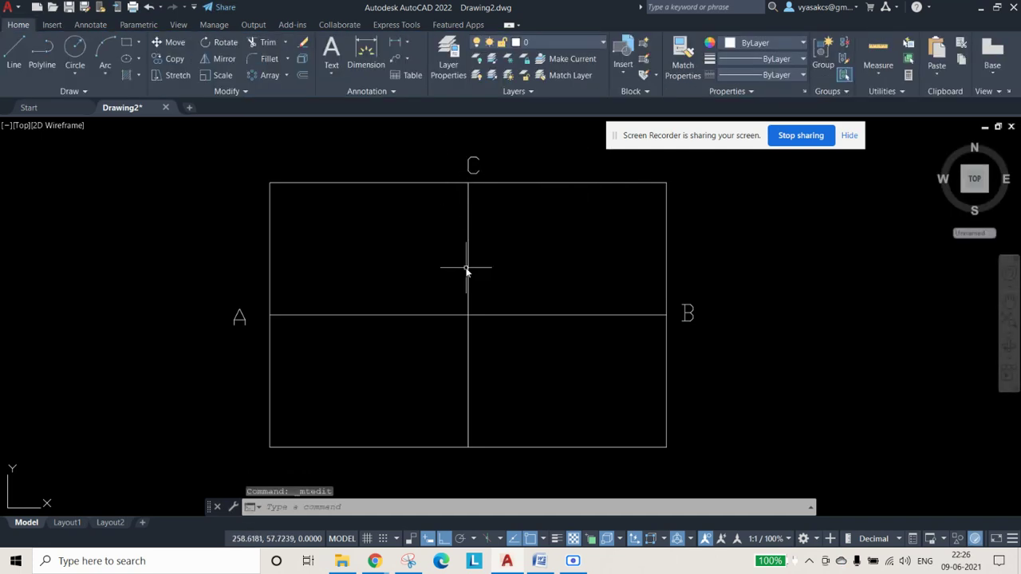
Step: Paste another copy of the label below the lower end of the vertical centre line and change its text to D
key("ctrl+v")
left_click(465, 478)
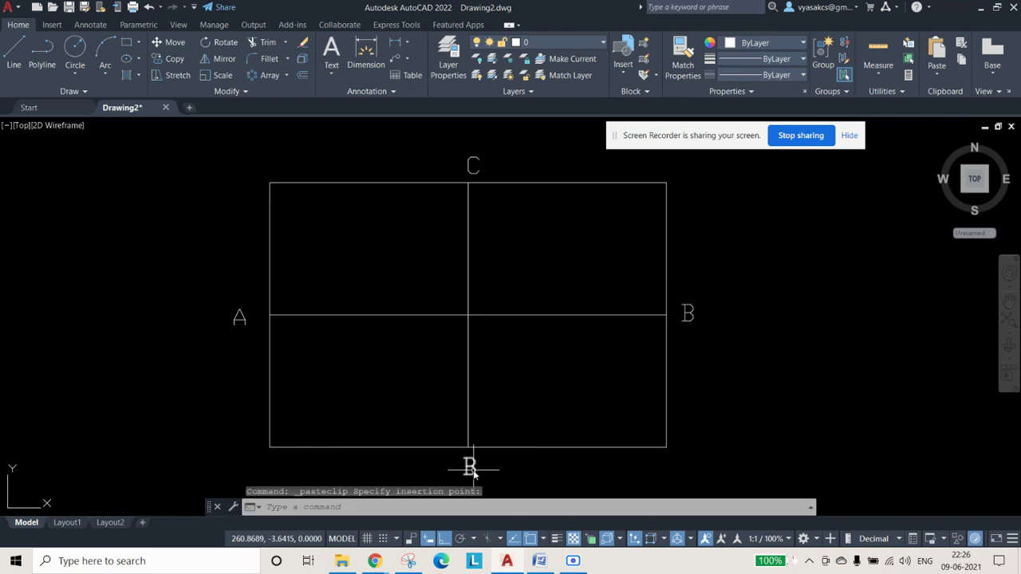
double_click(470, 467)
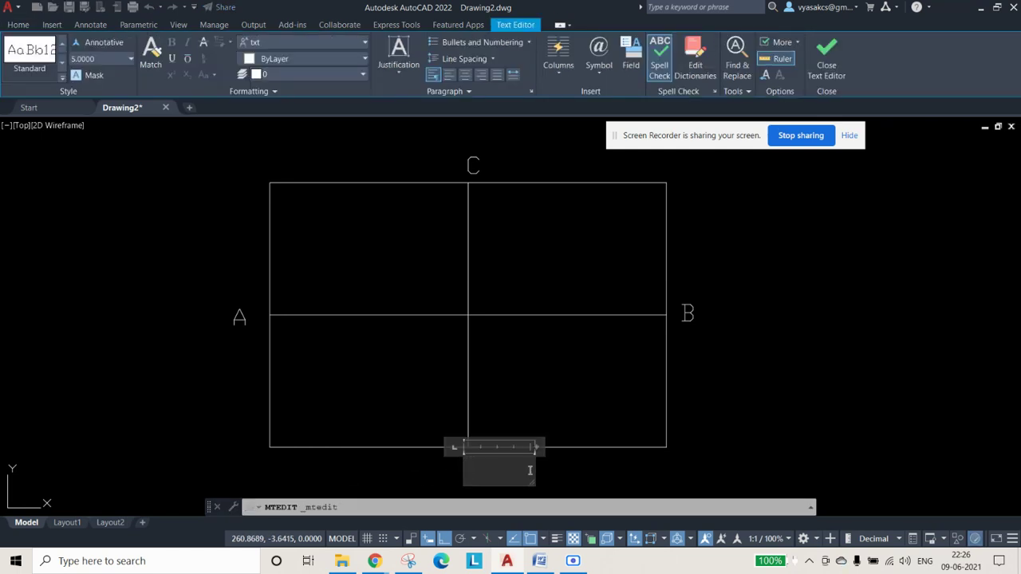
left_click(736, 397)
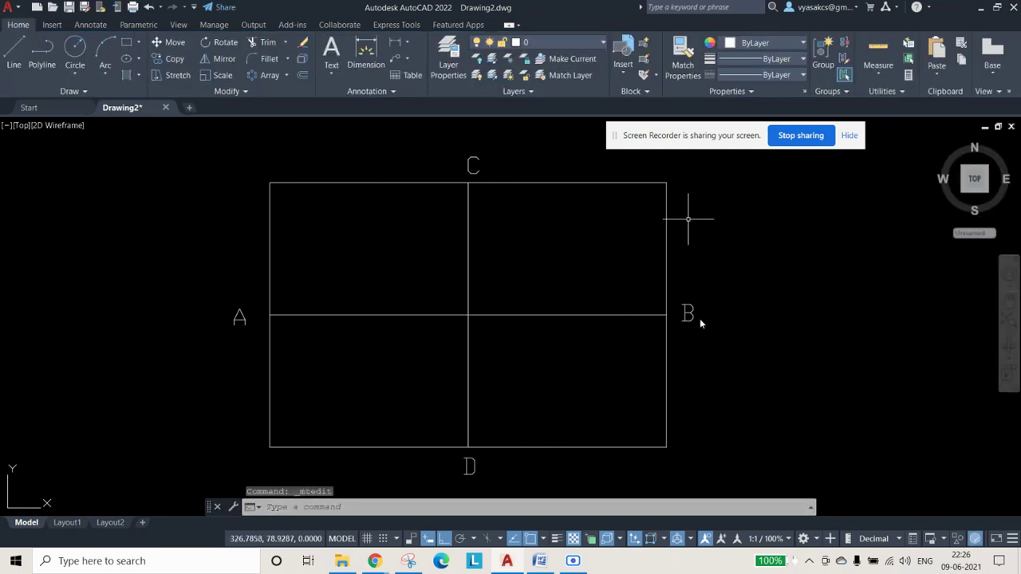
Step: Paste a copy of the label beside the rectangle's upper-left corner and change its text to E
key("ctrl+v")
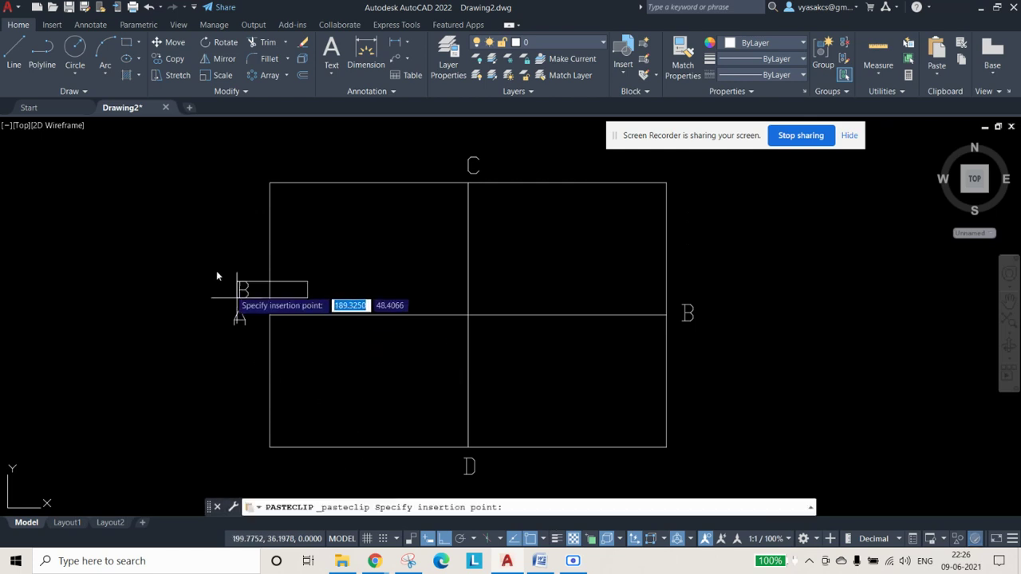
left_click(251, 182)
double_click(250, 182)
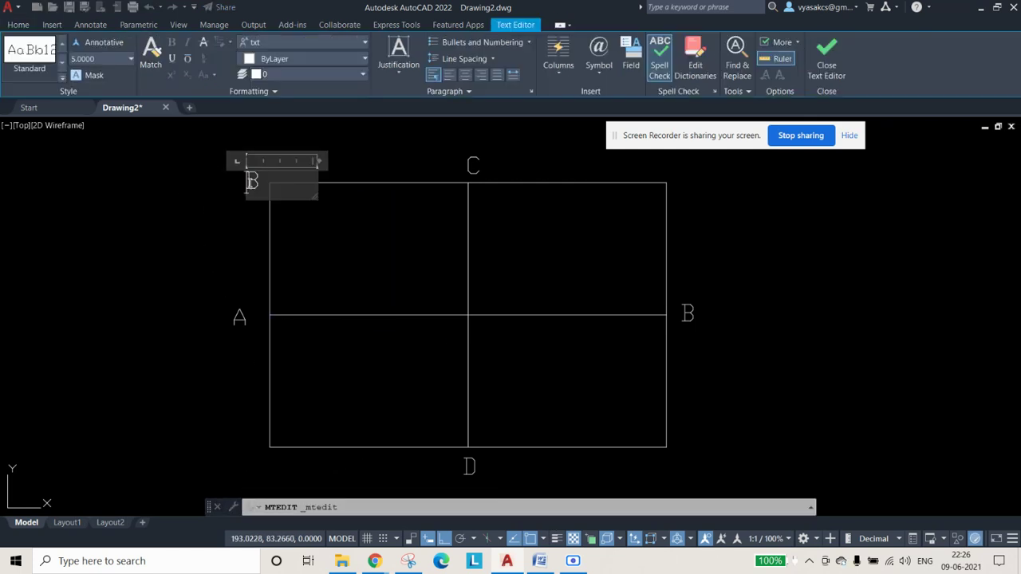
left_click(628, 208)
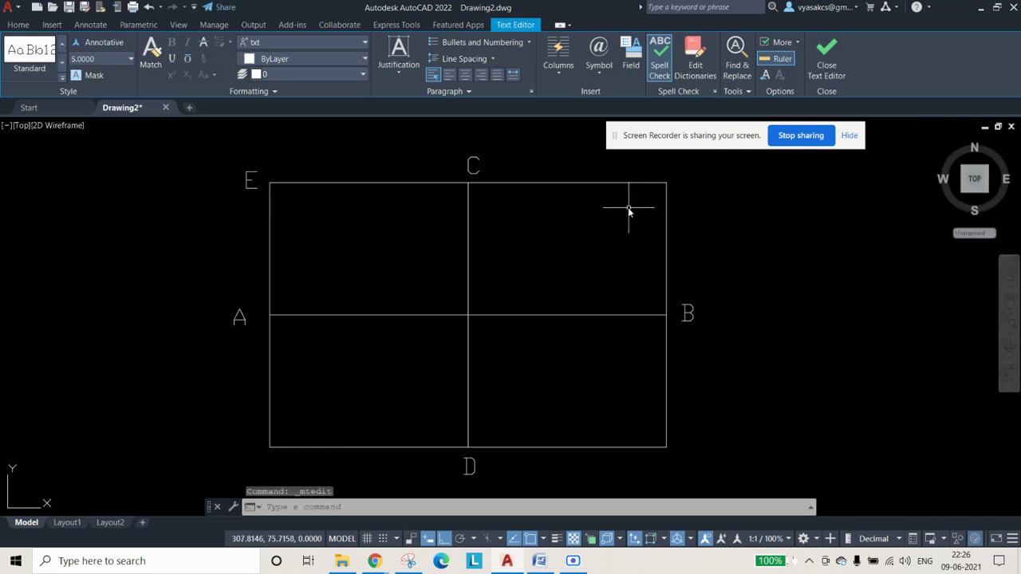
Step: Paste a copy of the label beside the rectangle's upper-right corner and change its text to F
key("ctrl+v")
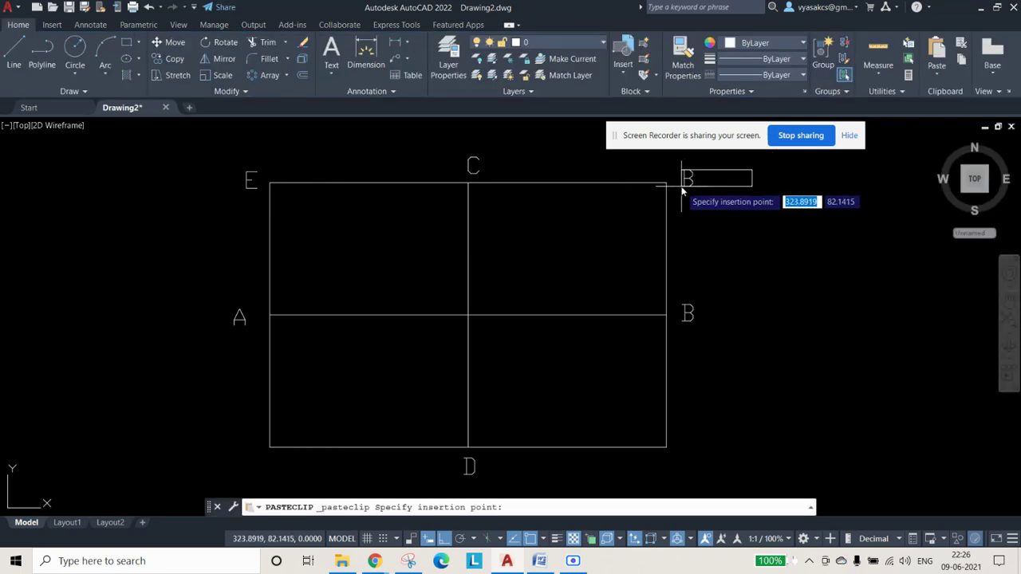
left_click(684, 185)
left_click(684, 185)
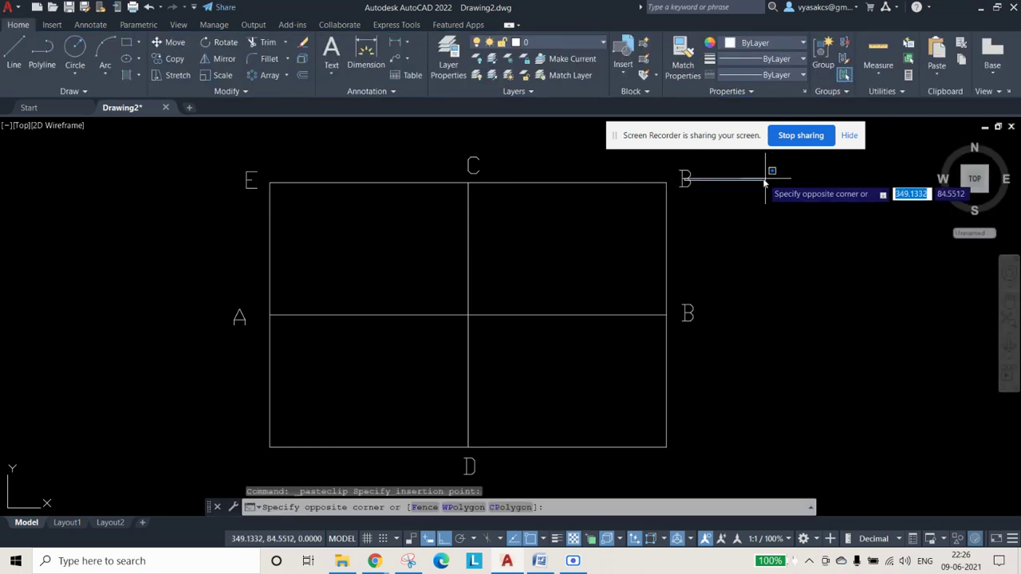
left_click(738, 195)
double_click(685, 181)
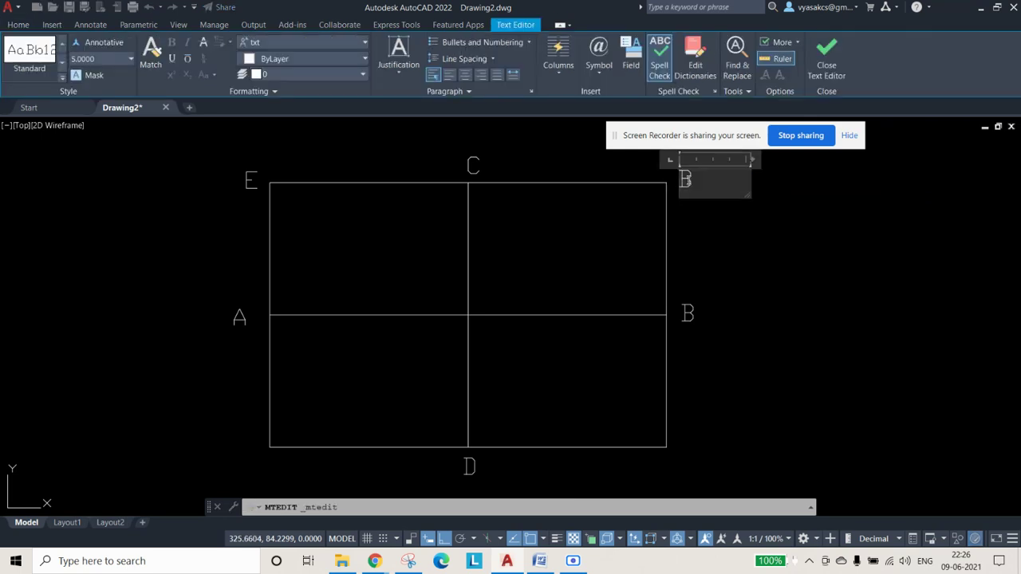
left_click(747, 216)
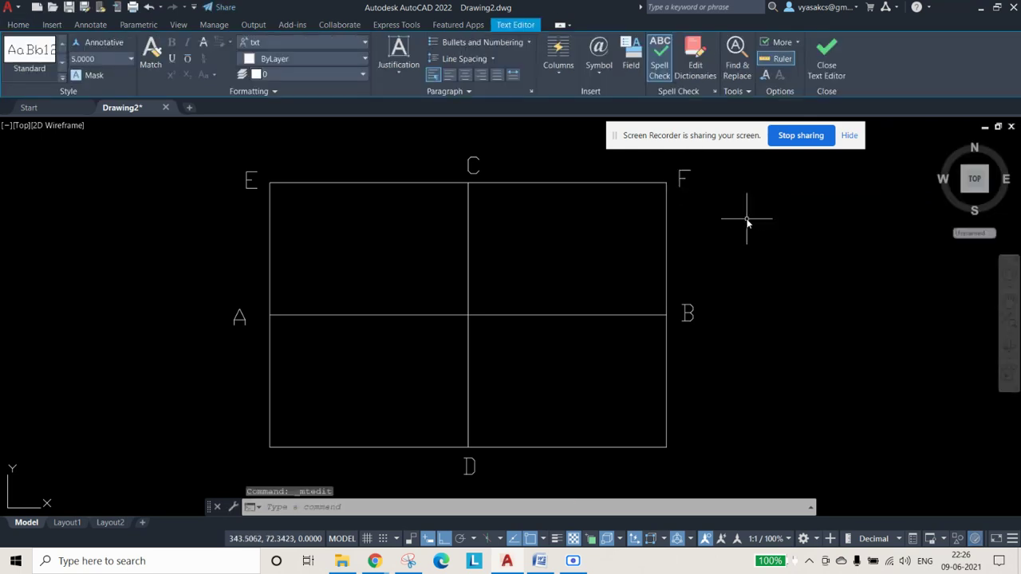
Step: Copy the label B to the rectangle's lower-right corner and change the copy's text to H
key("ctrl+c")
left_click(686, 311)
key("Return")
key("ctrl+v")
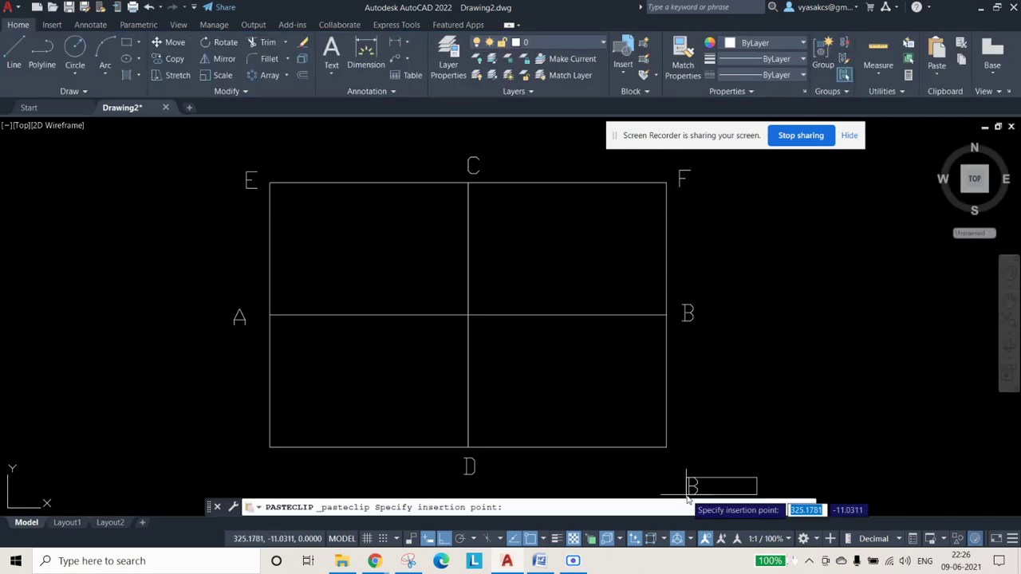
left_click(684, 456)
left_click(683, 451)
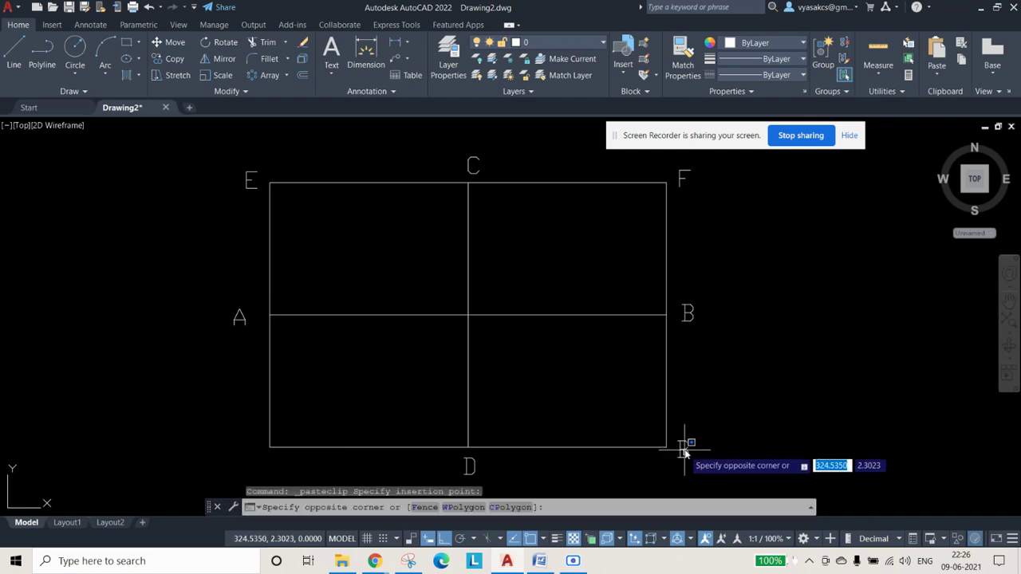
left_click(683, 449)
double_click(684, 450)
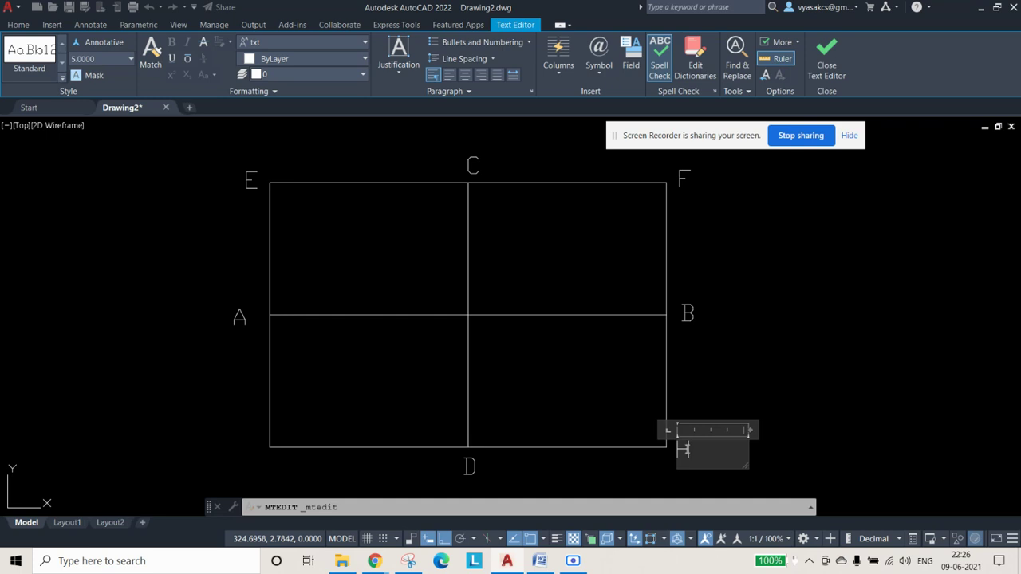
left_click(767, 397)
key("ctrl+x")
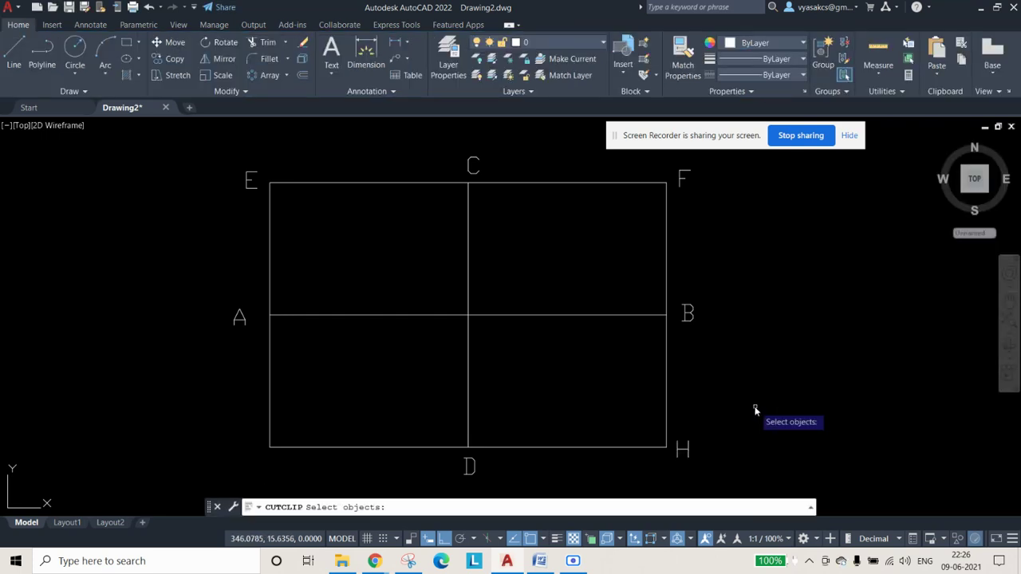
key("ctrl+c")
key("Escape")
key("Escape")
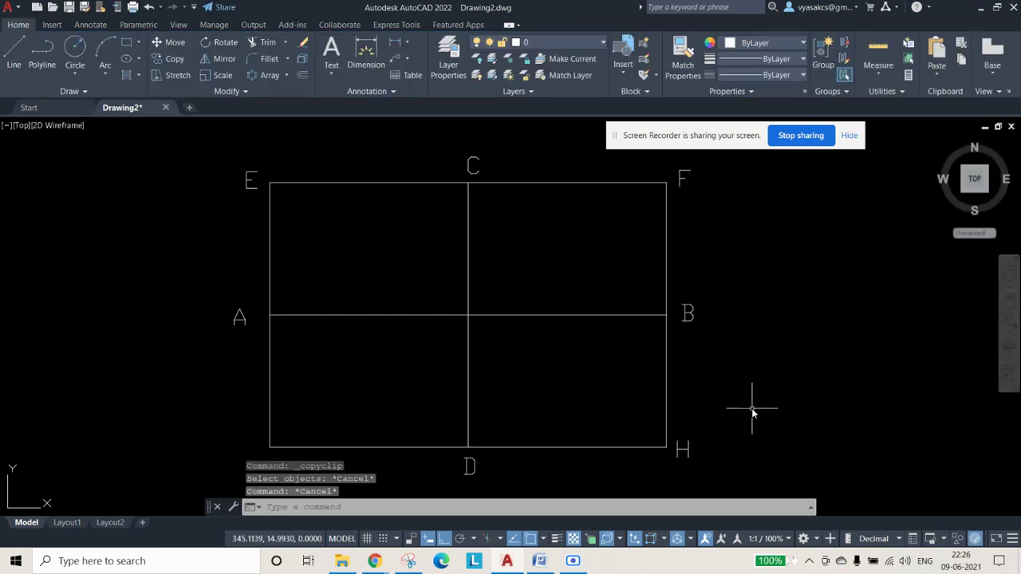
Step: Paste a label copy at the rectangle's lower-left corner with the text H, and change the lower-right corner label to G
key("ctrl+c")
key("ctrl+v")
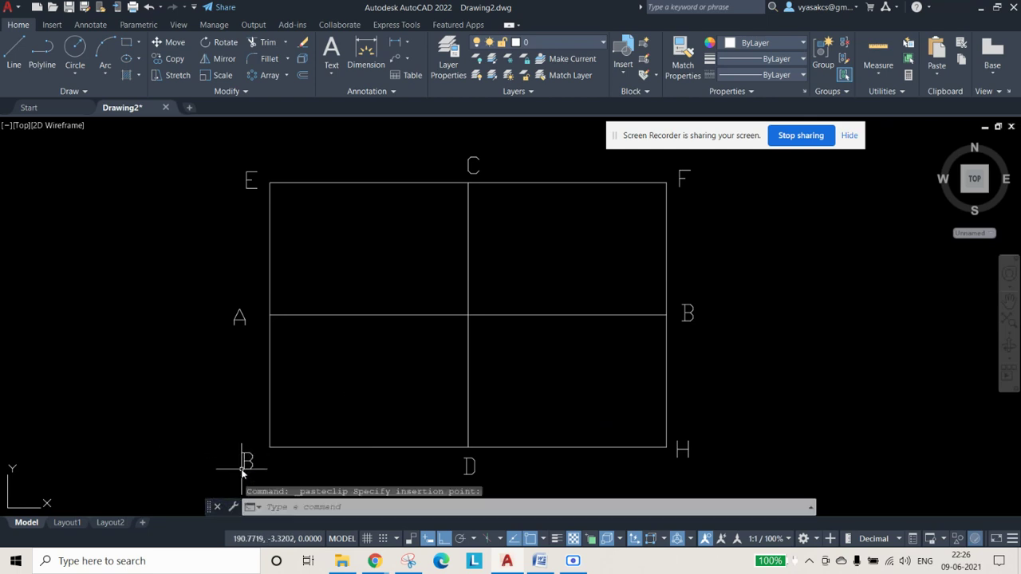
left_click(243, 473)
double_click(246, 461)
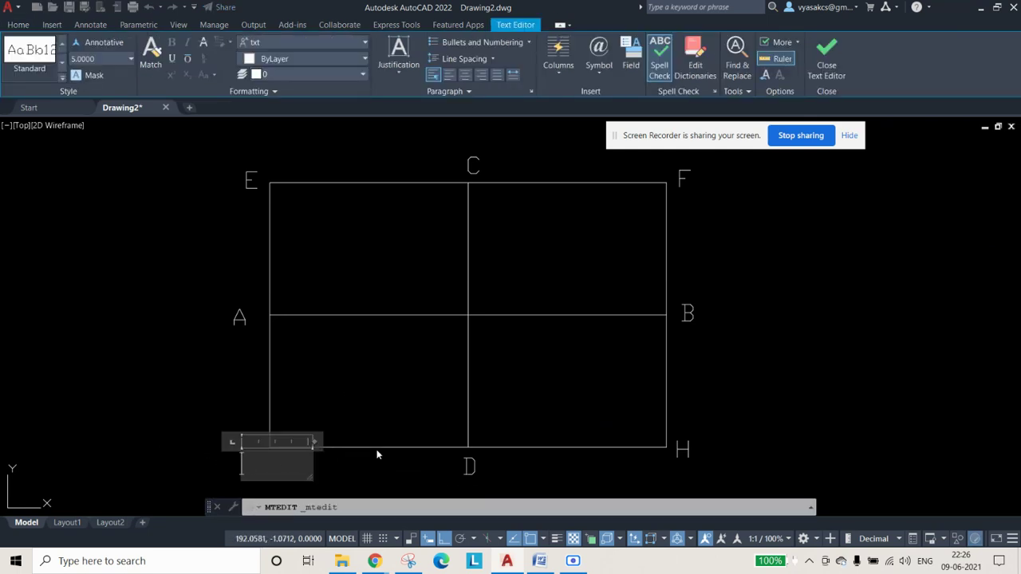
type("G")
key("BackSpace")
type("H")
left_click(369, 456)
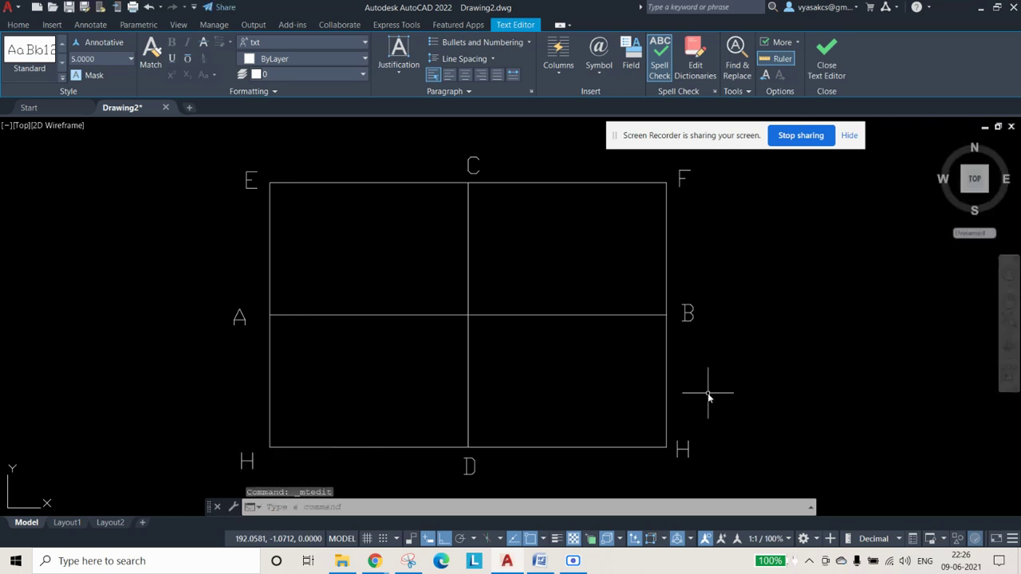
double_click(682, 449)
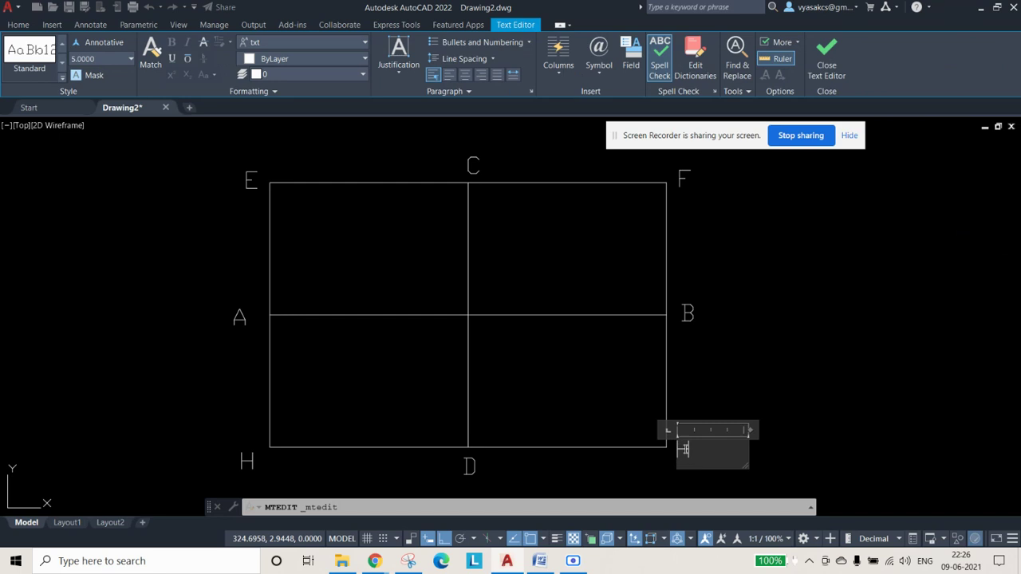
left_click(800, 435)
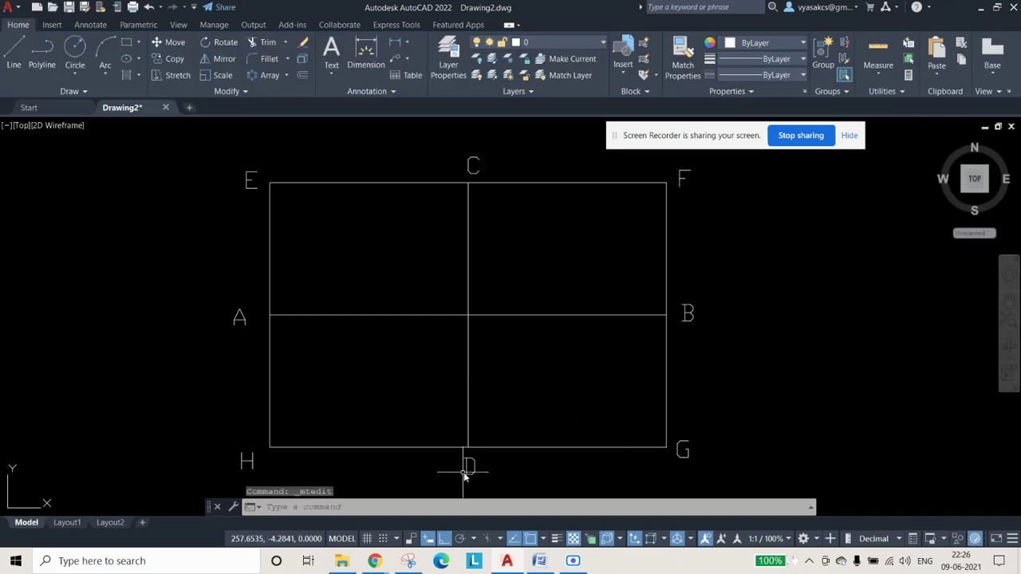
Step: Paste a copy of the label just below and right of the centre lines' intersection and change its text to O
key("ctrl+v")
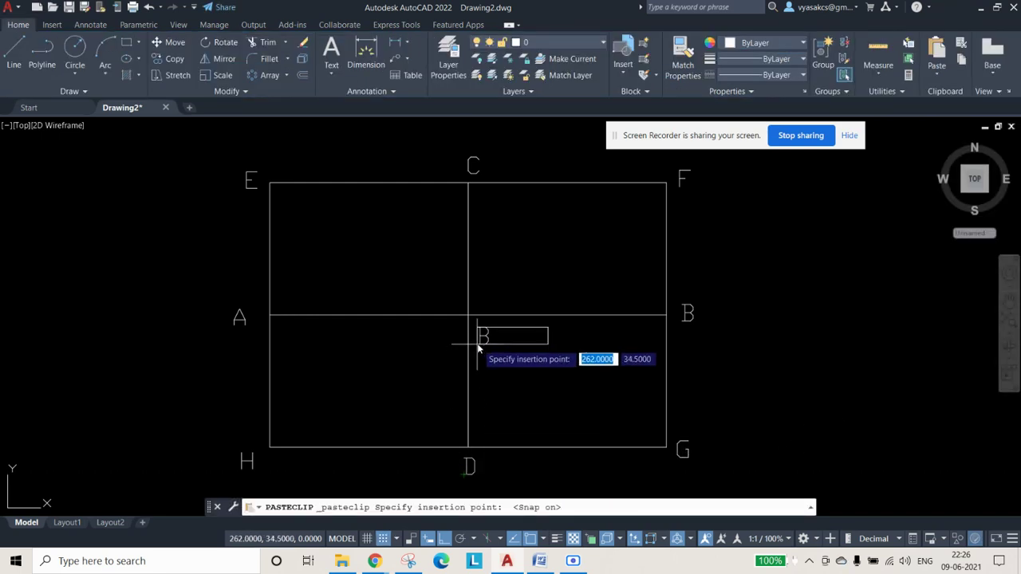
left_click(480, 345)
double_click(482, 336)
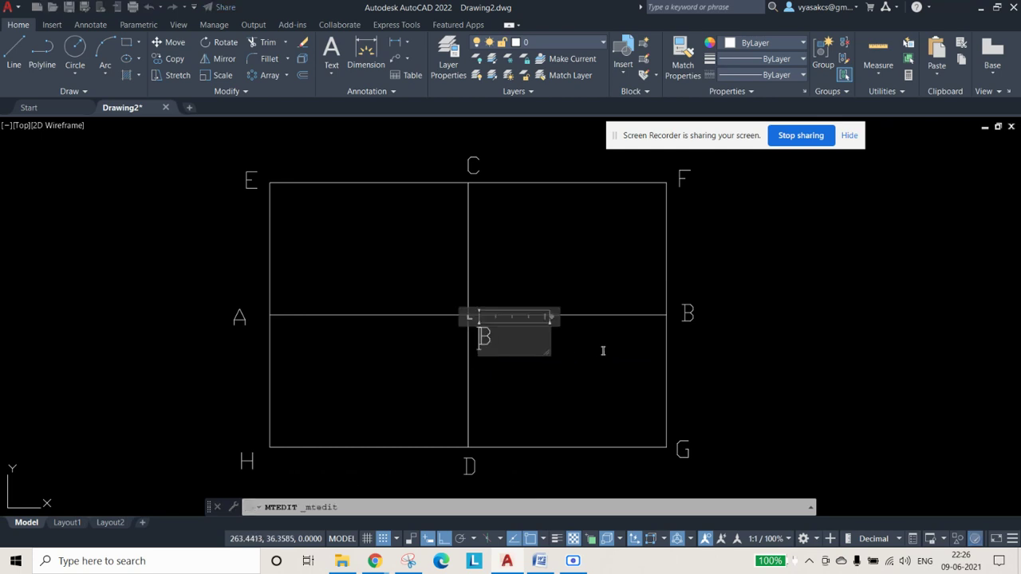
left_click(612, 355)
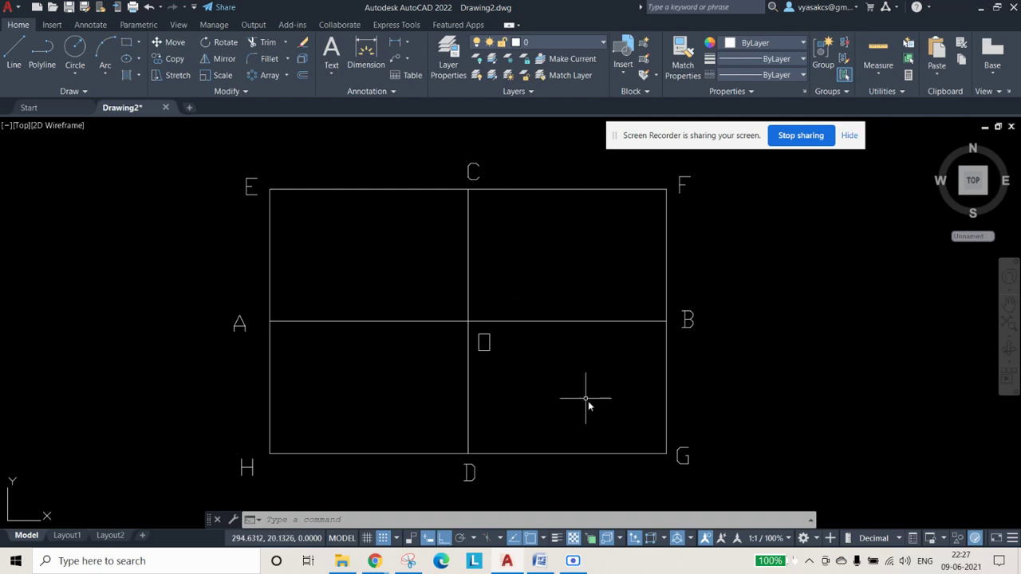
Step: Draw connected line segments from corner E down to A and from A across to the centre O
left_click(11, 51)
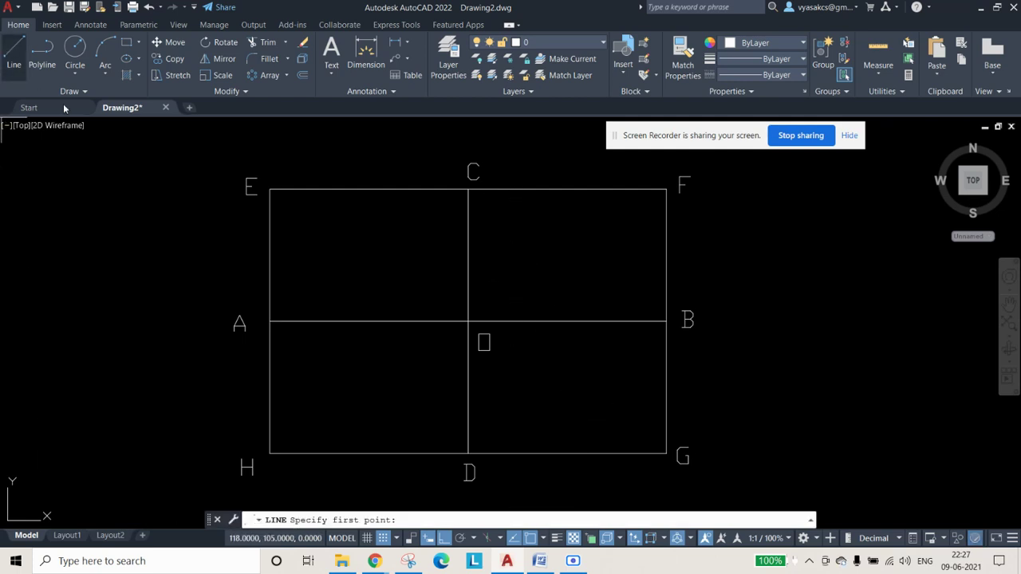
left_click(270, 189)
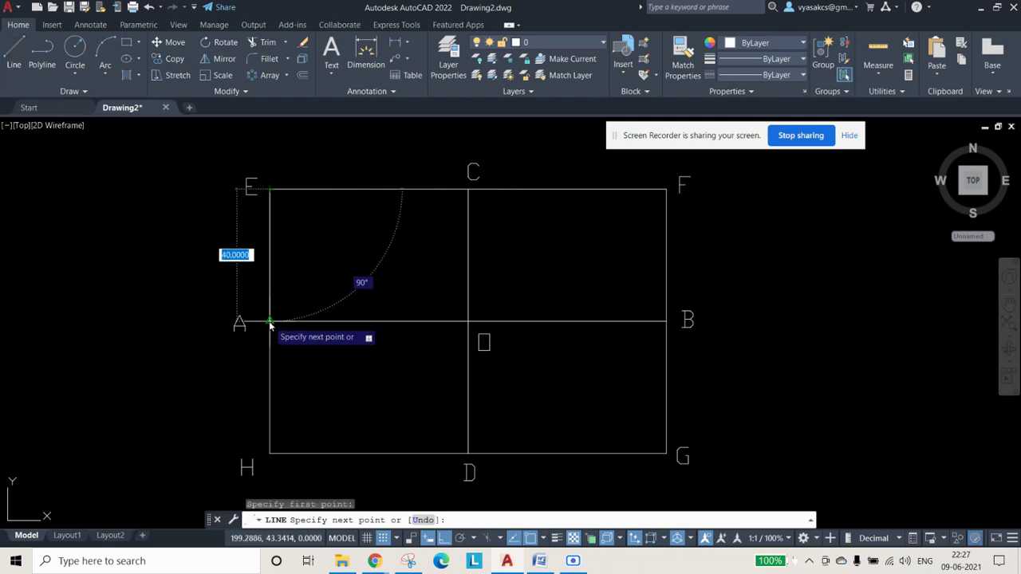
left_click(270, 321)
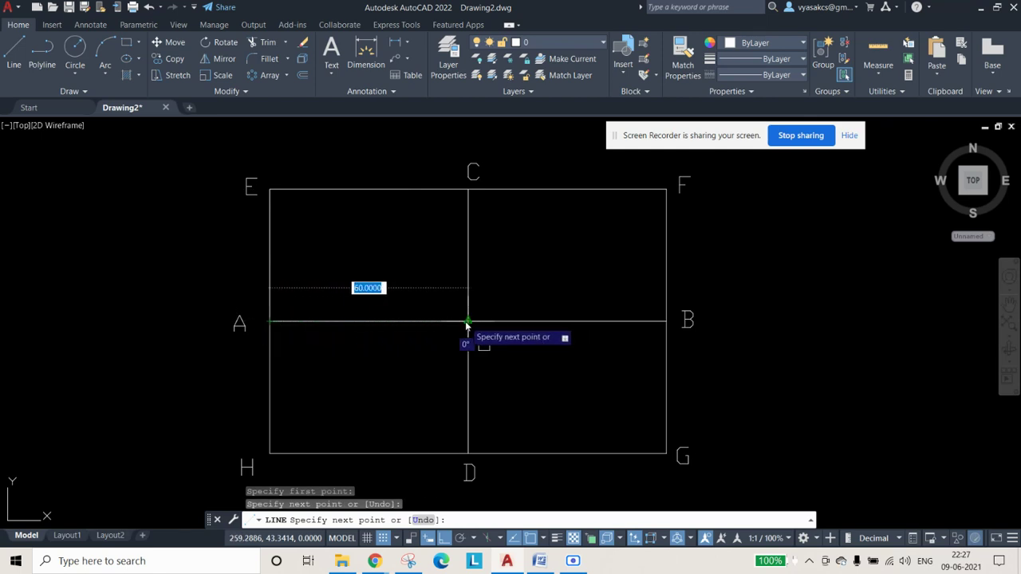
left_click(468, 322)
key("Escape")
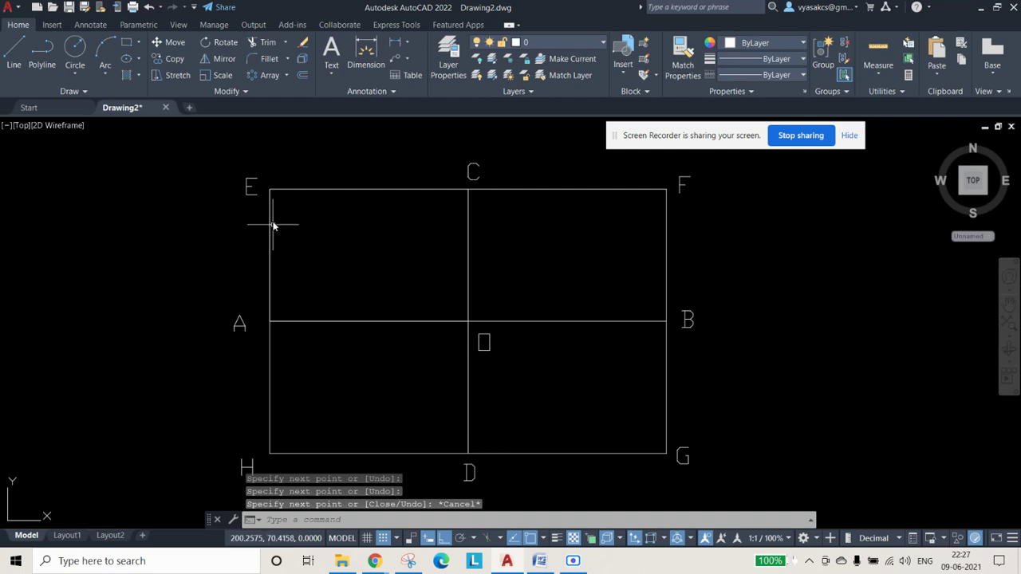
Step: Window-select the segments EA and AO to check that they are separate lines, and clear the selection
left_click(264, 170)
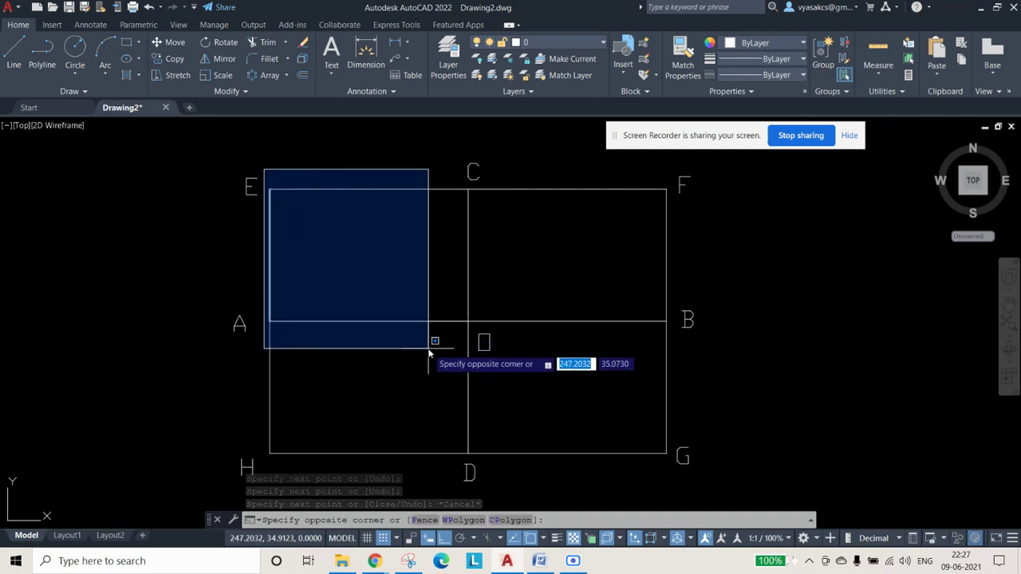
left_click(475, 332)
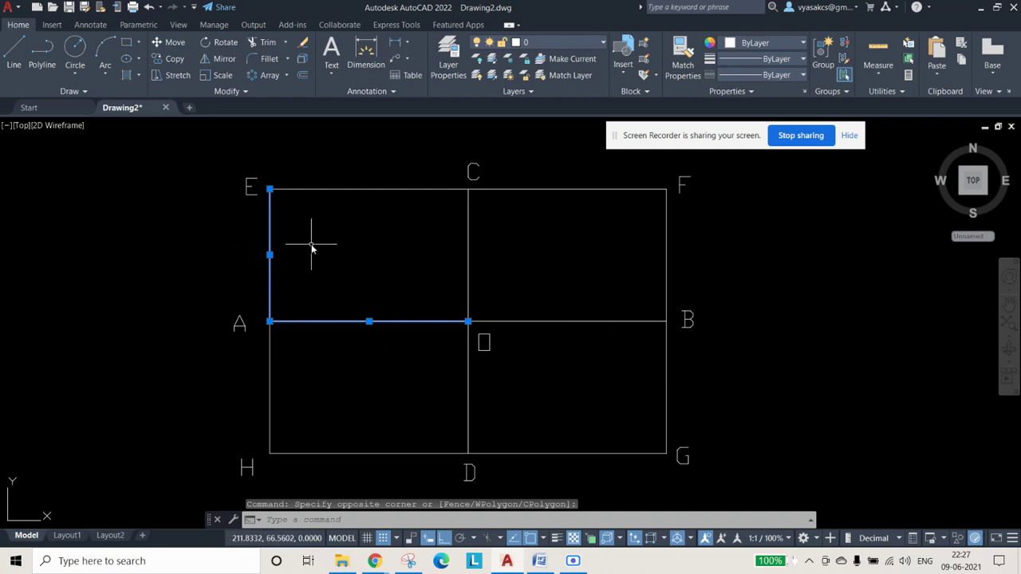
key("Escape")
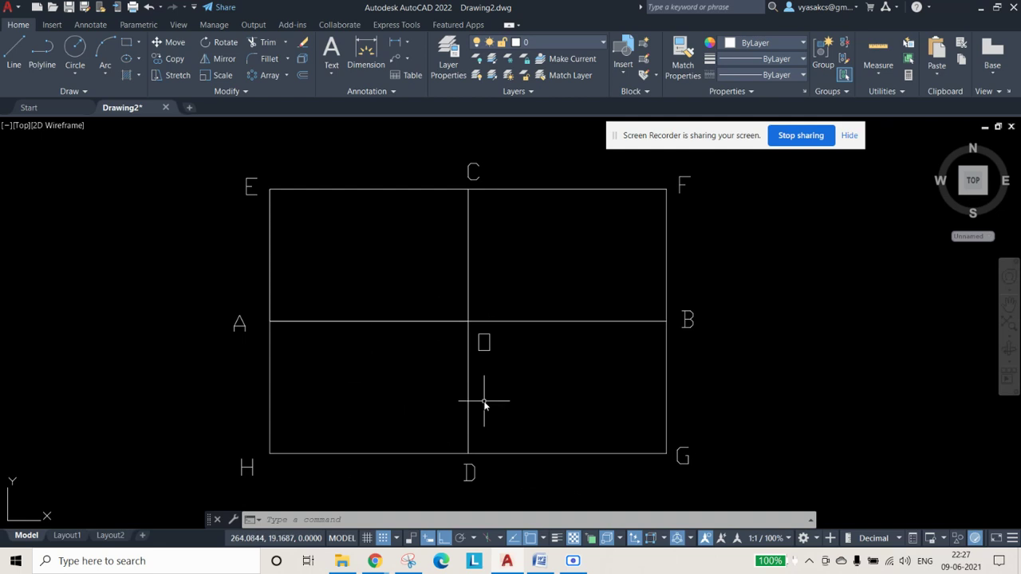
Step: Divide line EA into 4 equal segments with the Divide command, and clear the selection after checking the line
type("V")
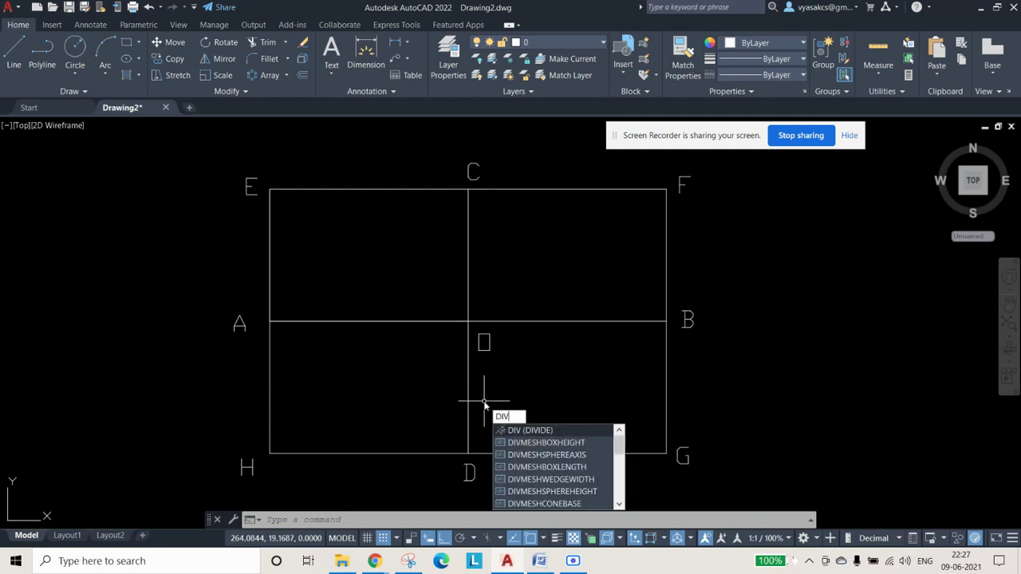
key("Return")
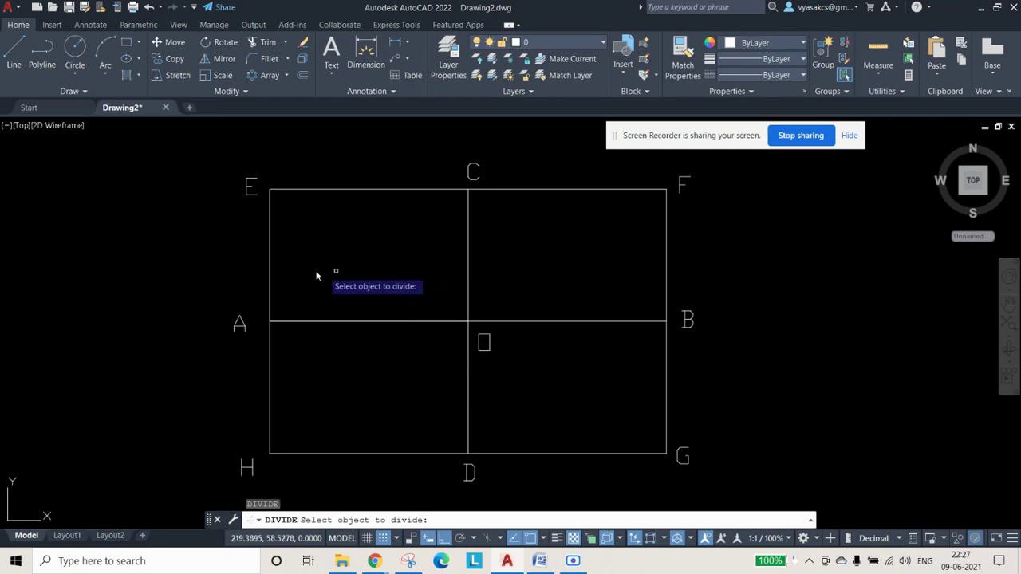
left_click(269, 269)
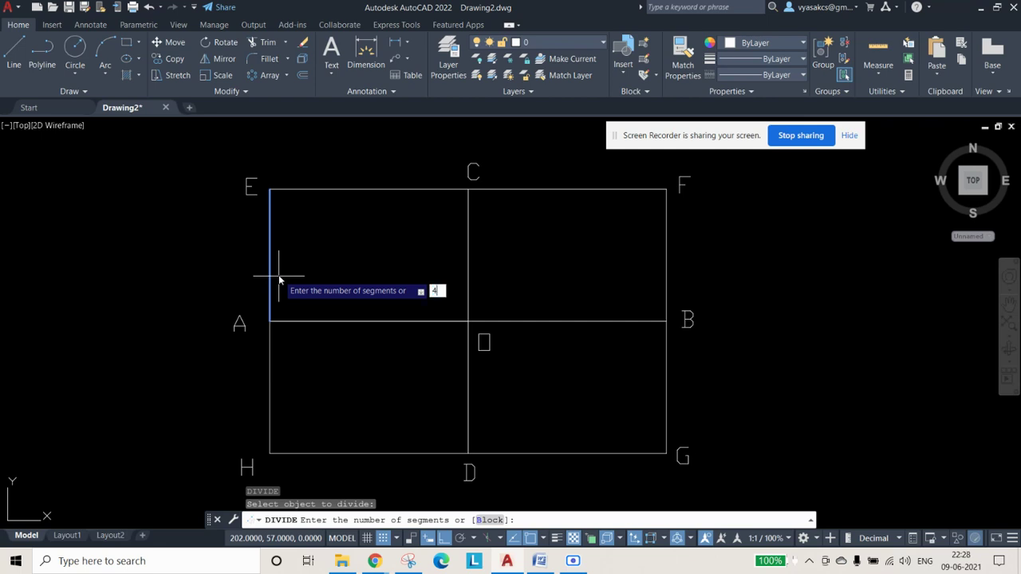
key("Return")
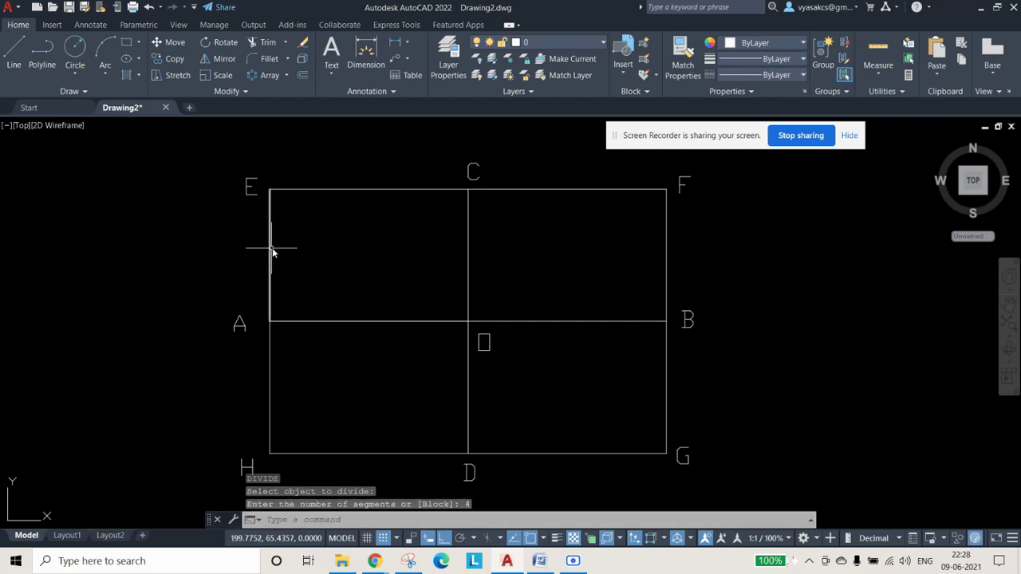
left_click(268, 249)
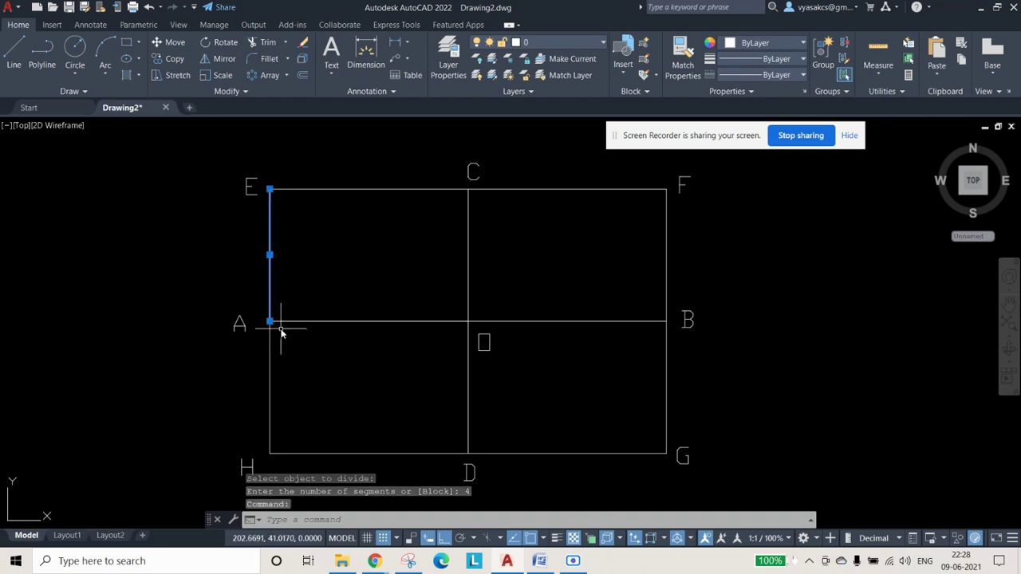
key("Escape")
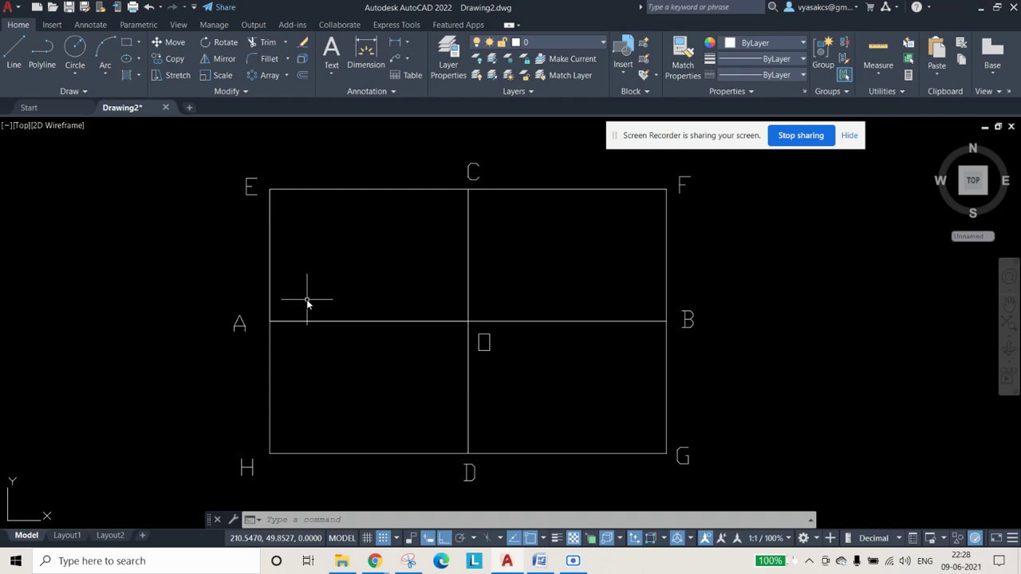
Step: Set the point style to a square with an X through it, using the PTYPE command
type("PTYPE")
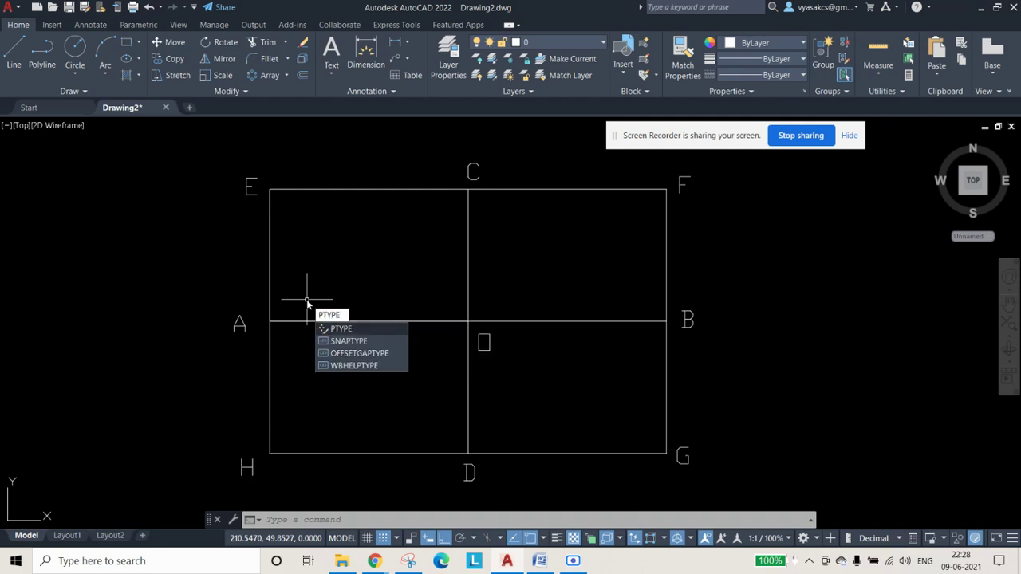
key("Return")
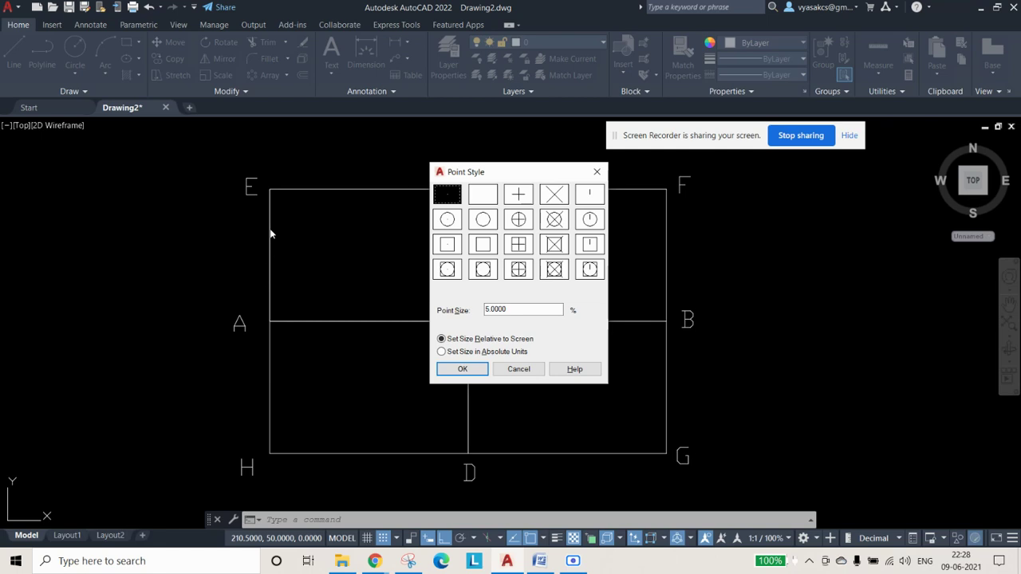
left_click(562, 248)
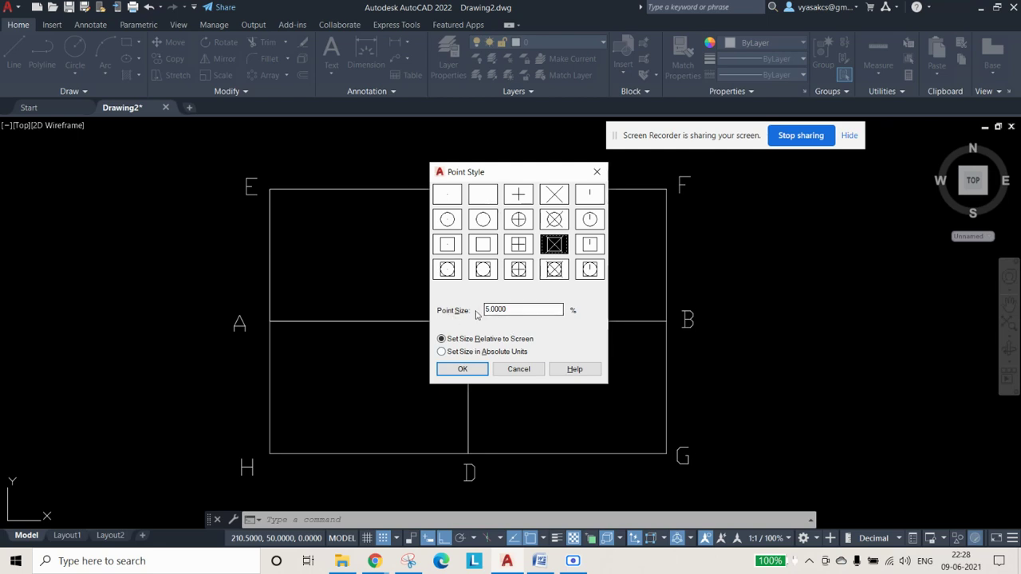
left_click(463, 369)
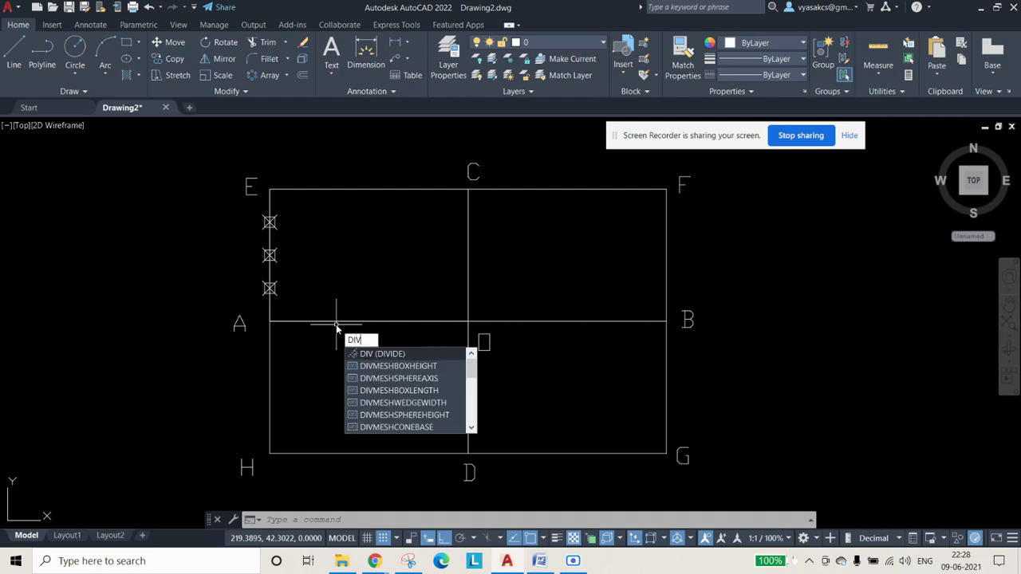
Step: Divide the horizontal line AO into 4 equal segments
key("Return")
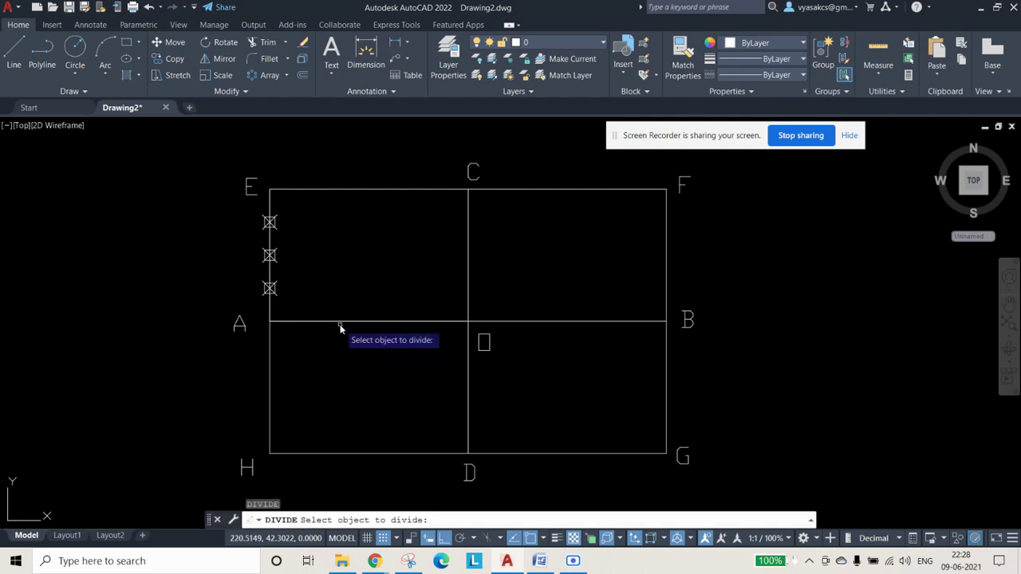
left_click(343, 322)
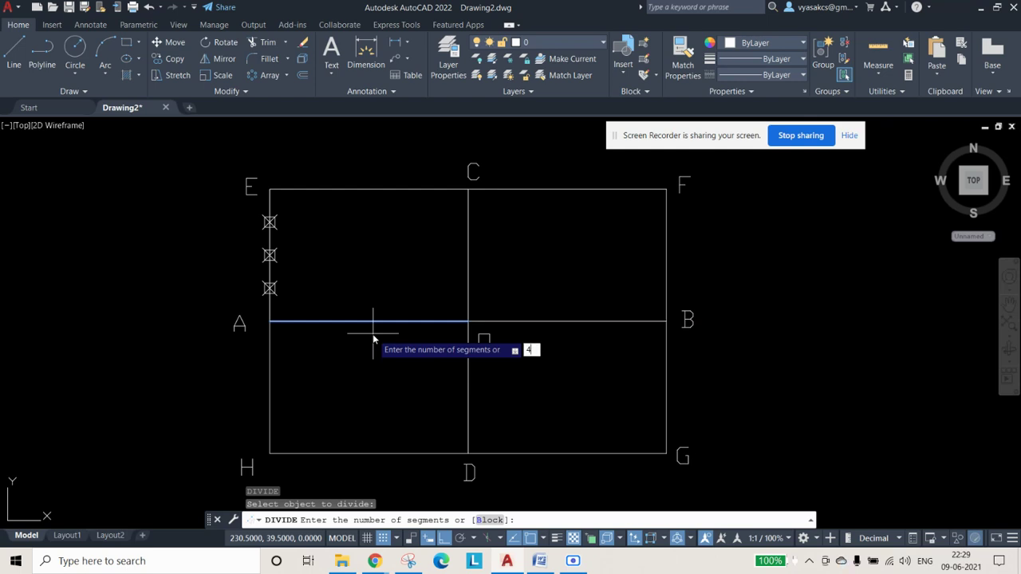
key("Return")
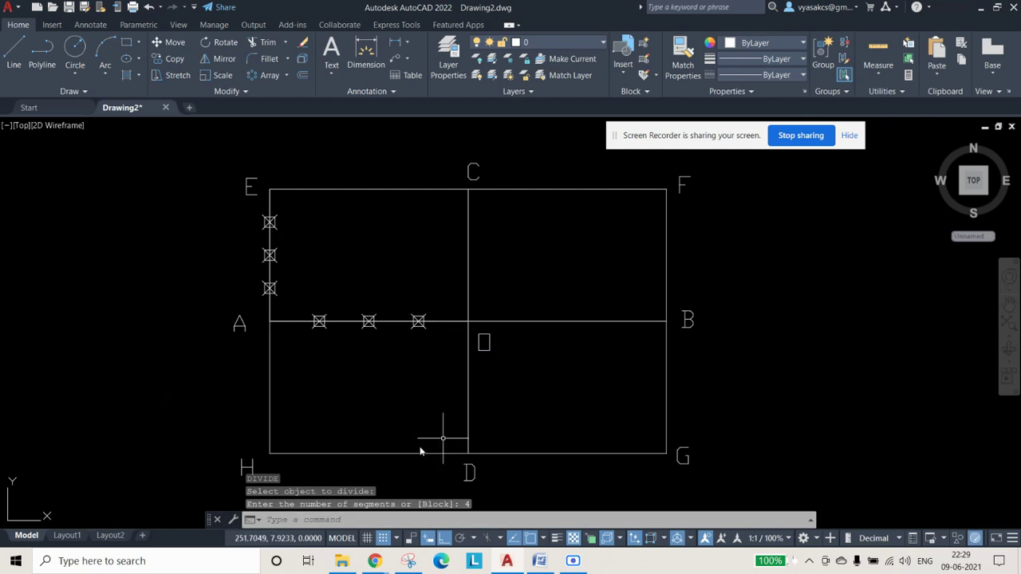
Step: Paste a copy of label A just below the first division point on AO and change its text to 1
left_click(240, 323)
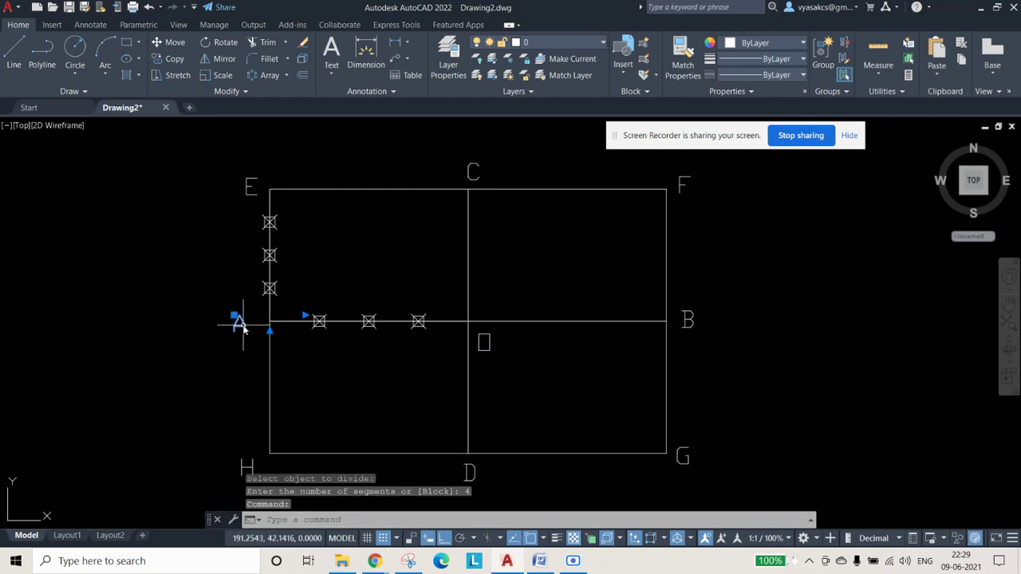
key("ctrl+c")
key("ctrl+v")
left_click(314, 356)
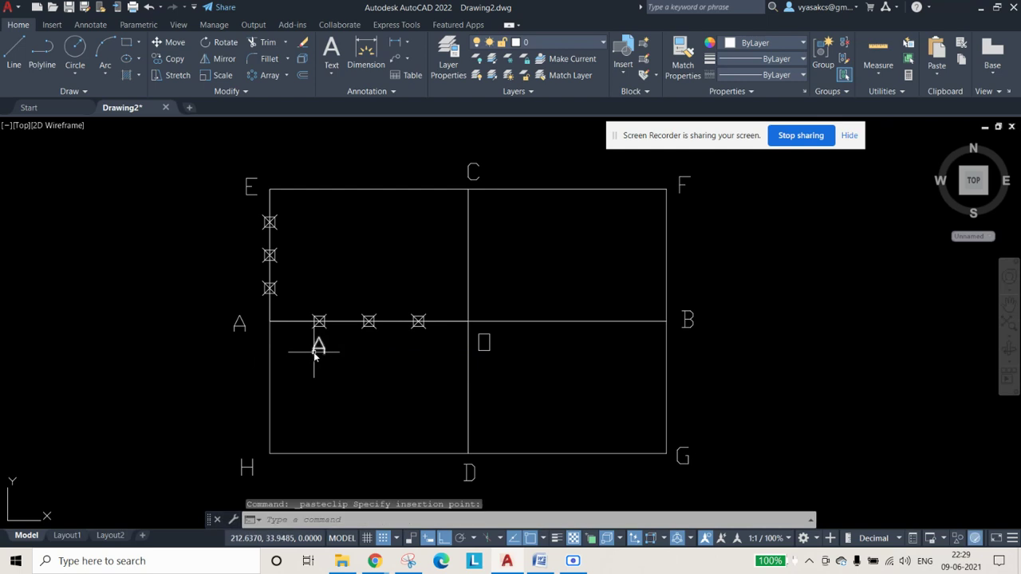
double_click(316, 352)
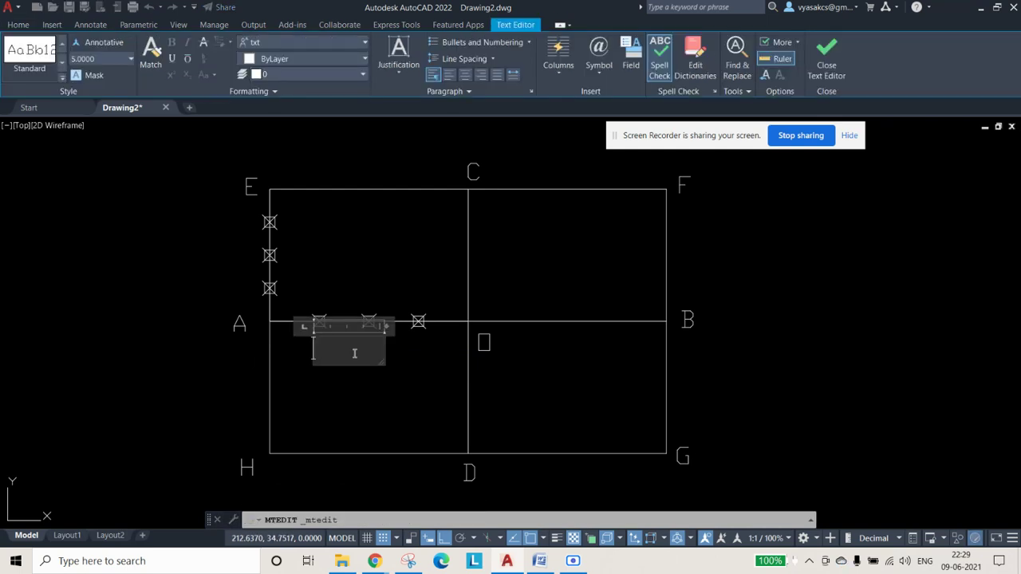
left_click(394, 398)
left_click(314, 353)
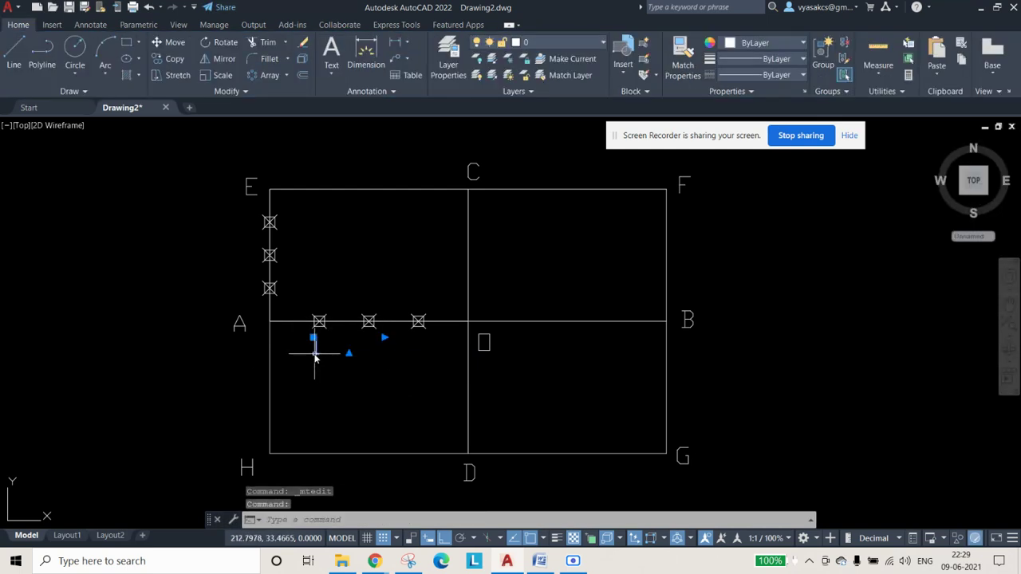
key("ctrl+c")
key("ctrl+v")
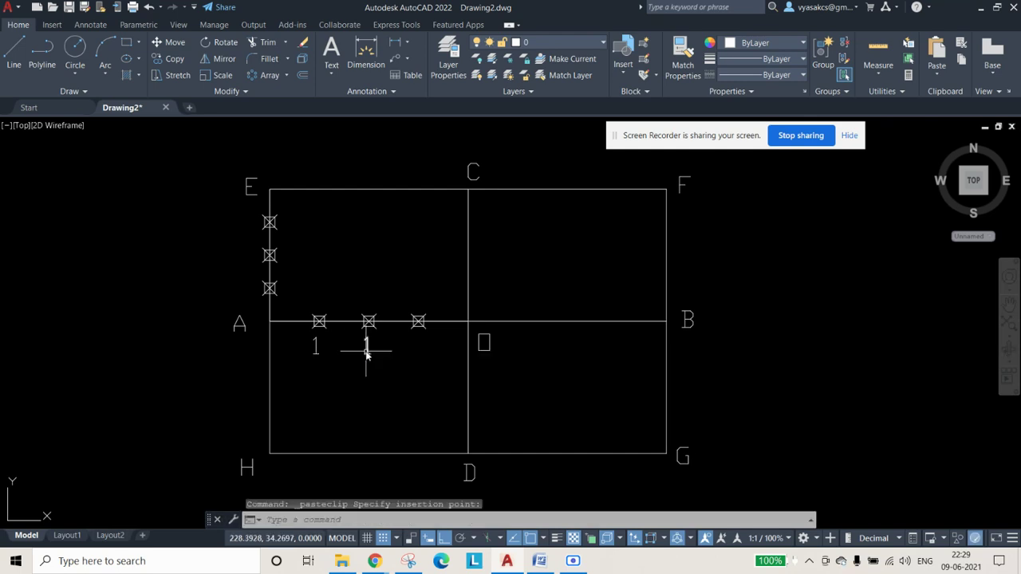
left_click(366, 355)
key("Delete")
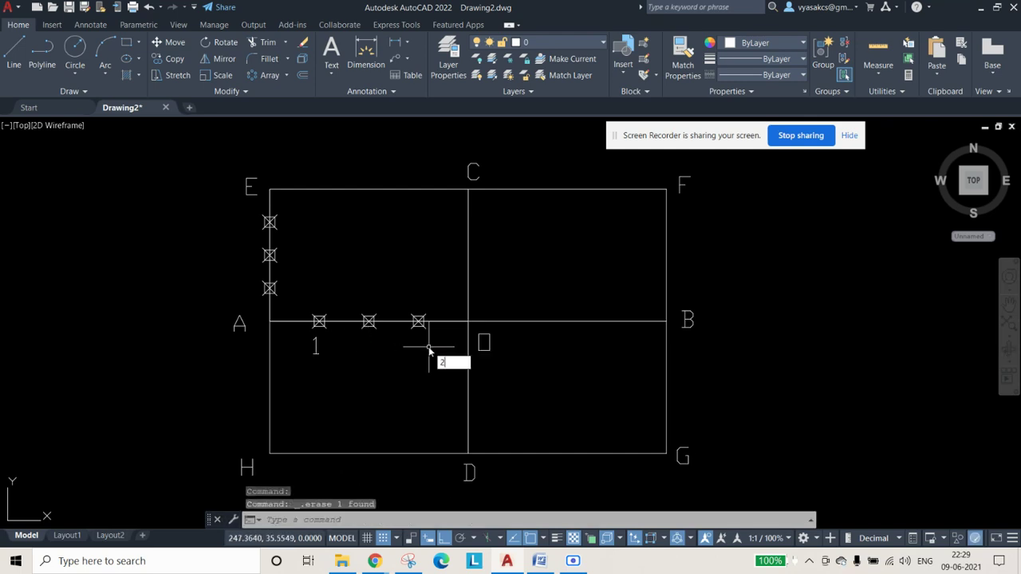
left_click(388, 391)
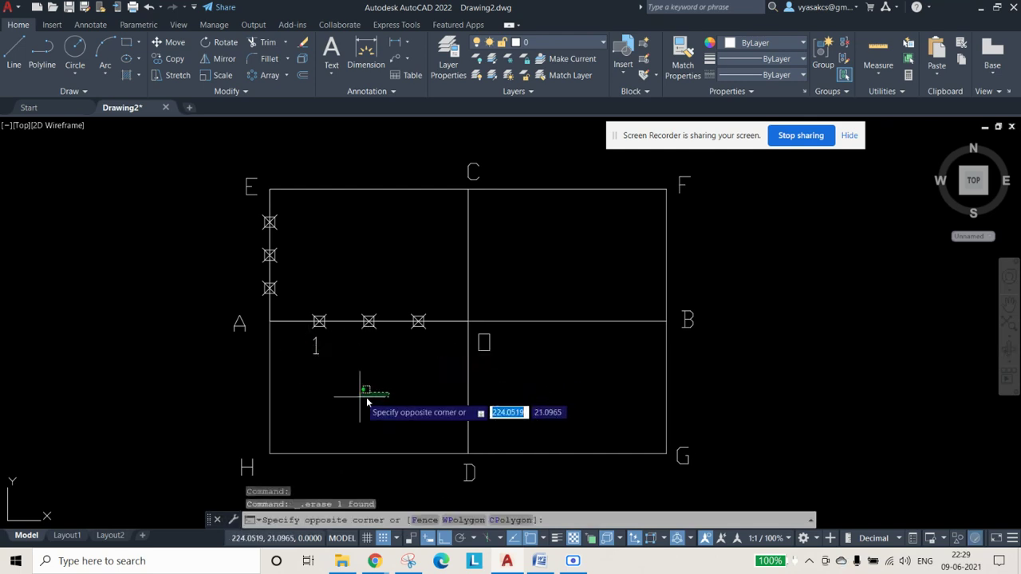
key("Escape")
Step: Paste a copy of label 1 below the second division point on AO and change its text to 2
left_click(316, 354)
left_click(316, 354)
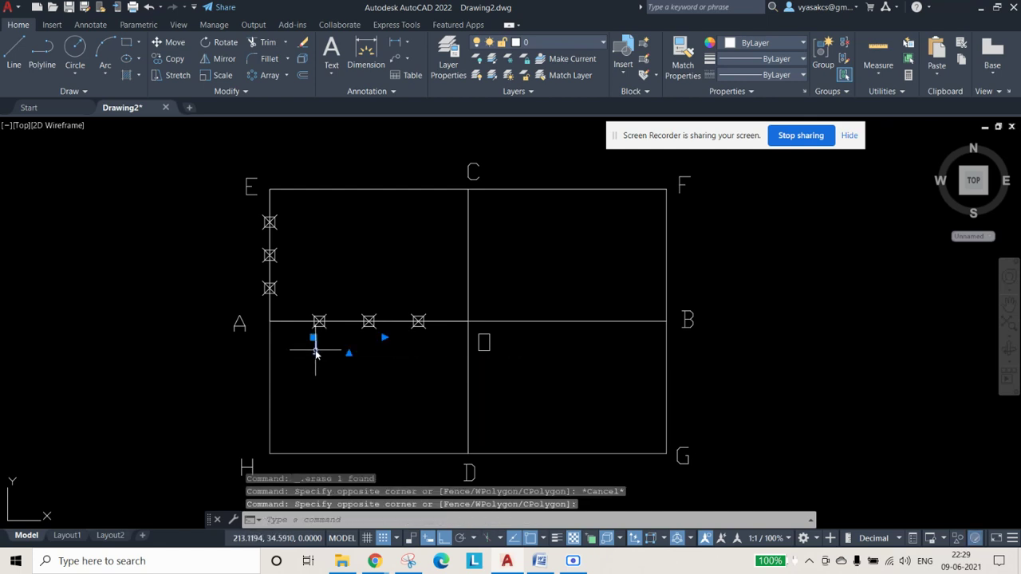
key("ctrl+v")
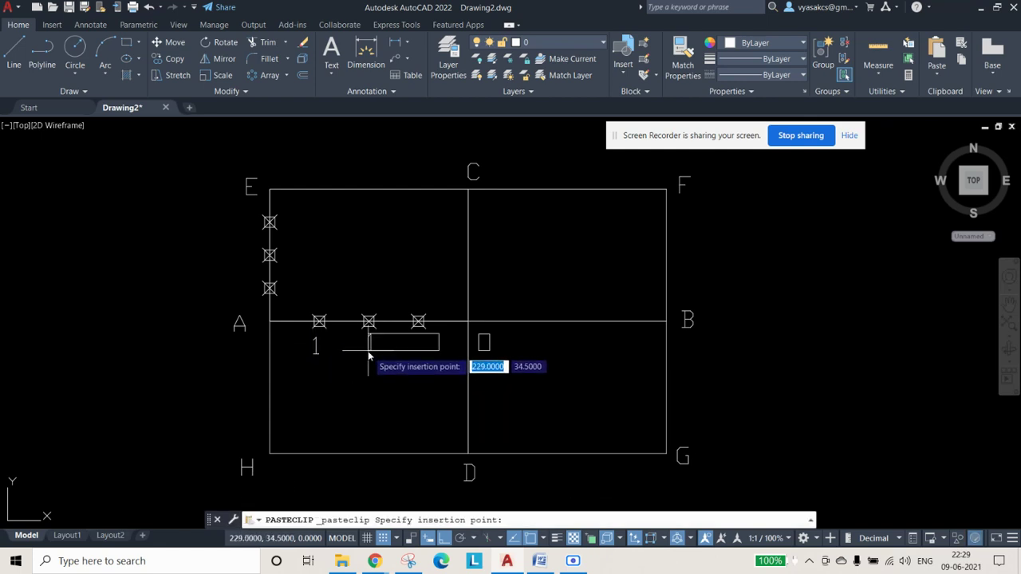
left_click(369, 347)
double_click(370, 345)
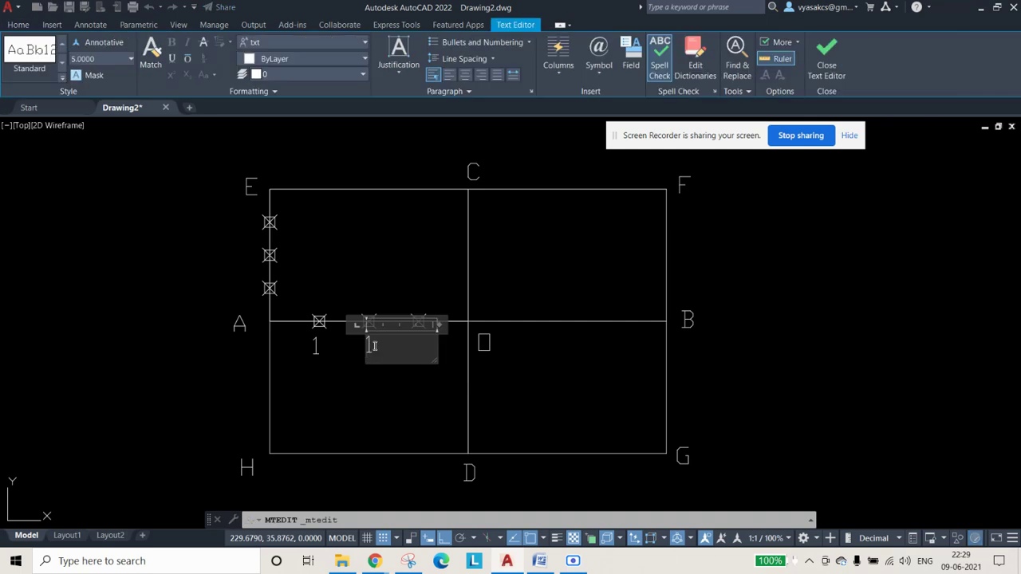
type("2")
left_click(426, 381)
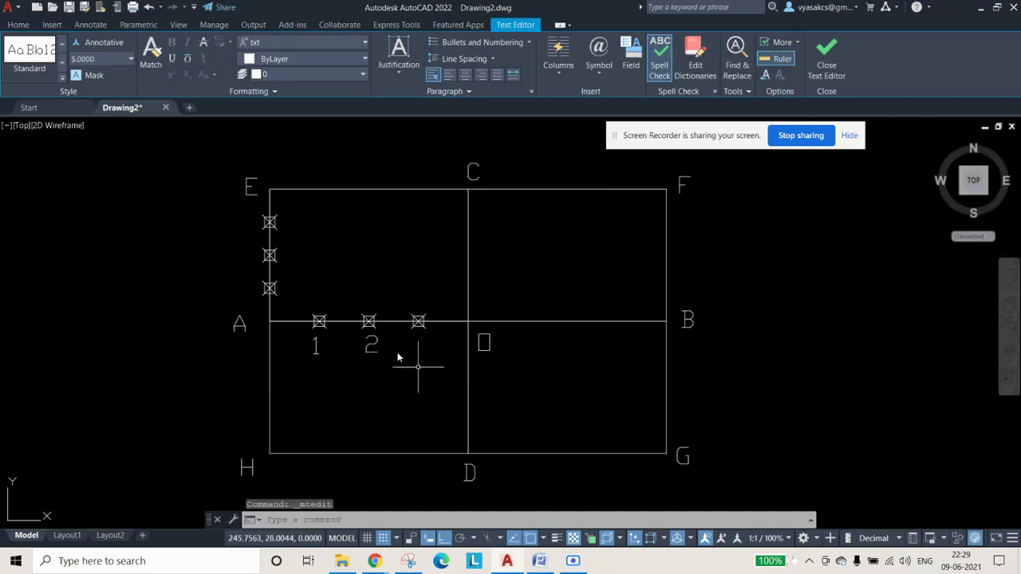
Step: Paste another copy of the label below the third division point on AO and change its text to 3
key("ctrl+v")
left_click(416, 358)
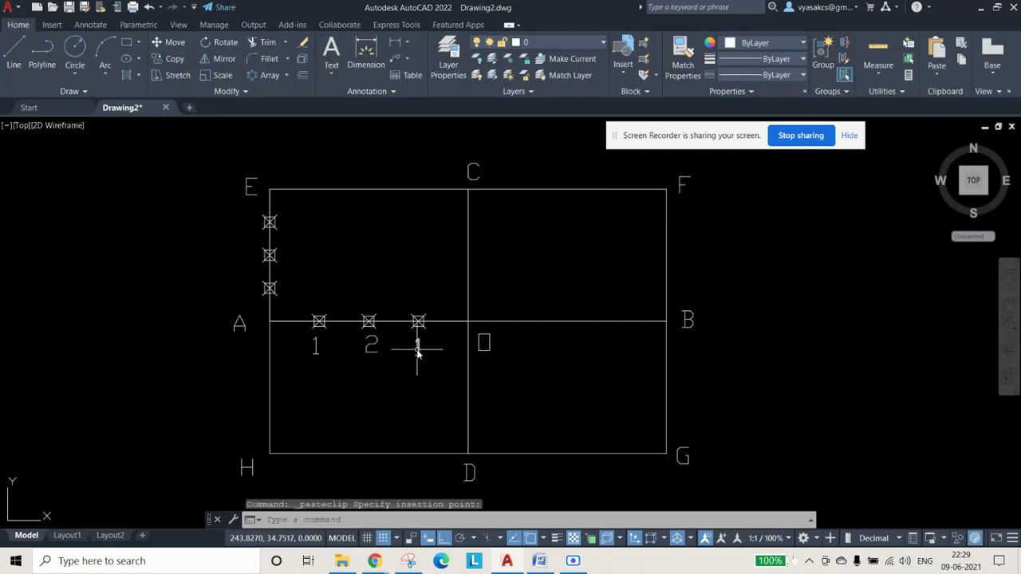
double_click(417, 348)
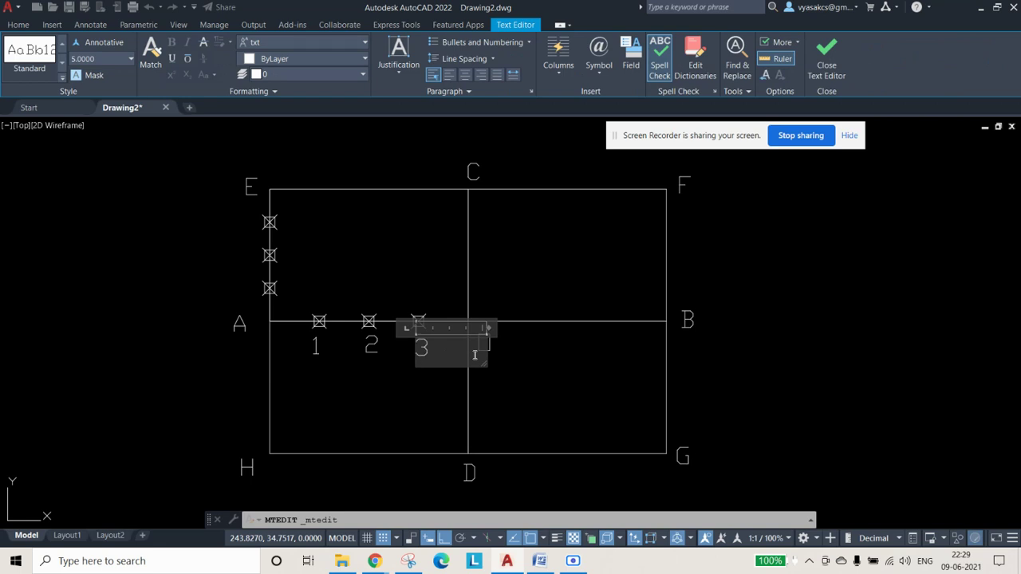
type("3")
left_click(522, 369)
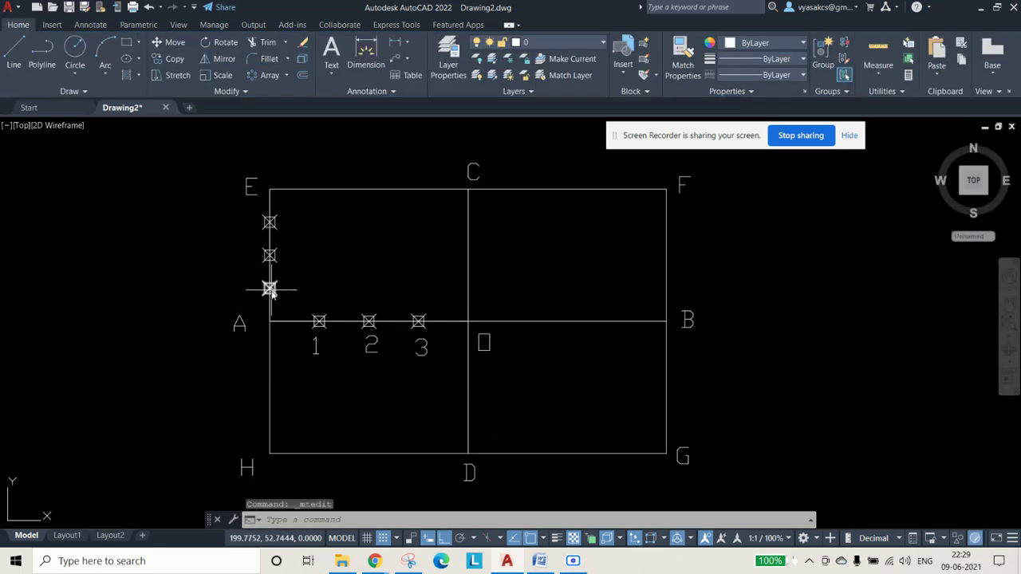
Step: Paste a copy of label 1 just left of the lowest division point on EA and change its text to 1'
key("ctrl+c")
left_click(314, 345)
key("Return")
key("ctrl+v")
left_click(246, 291)
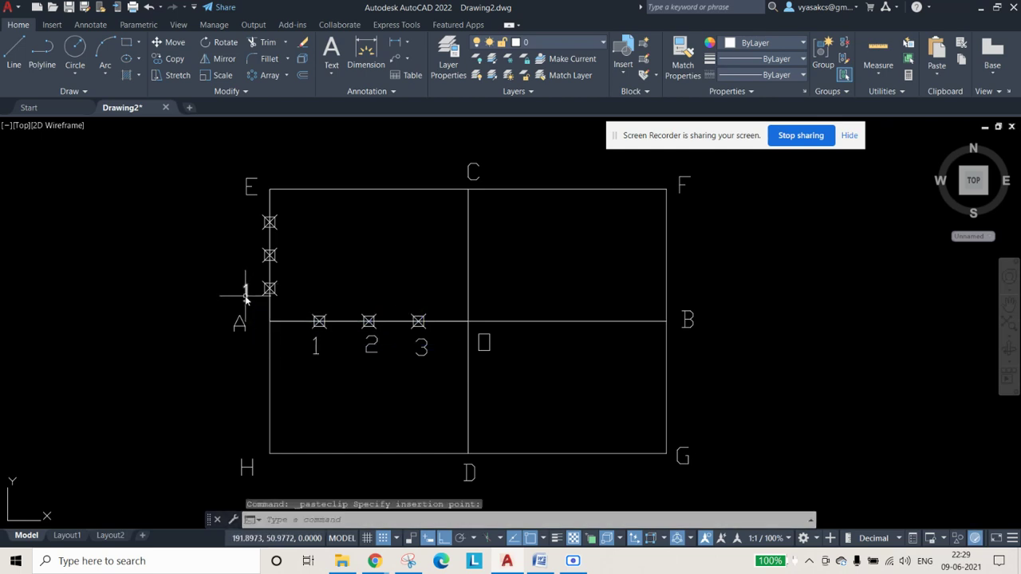
double_click(246, 293)
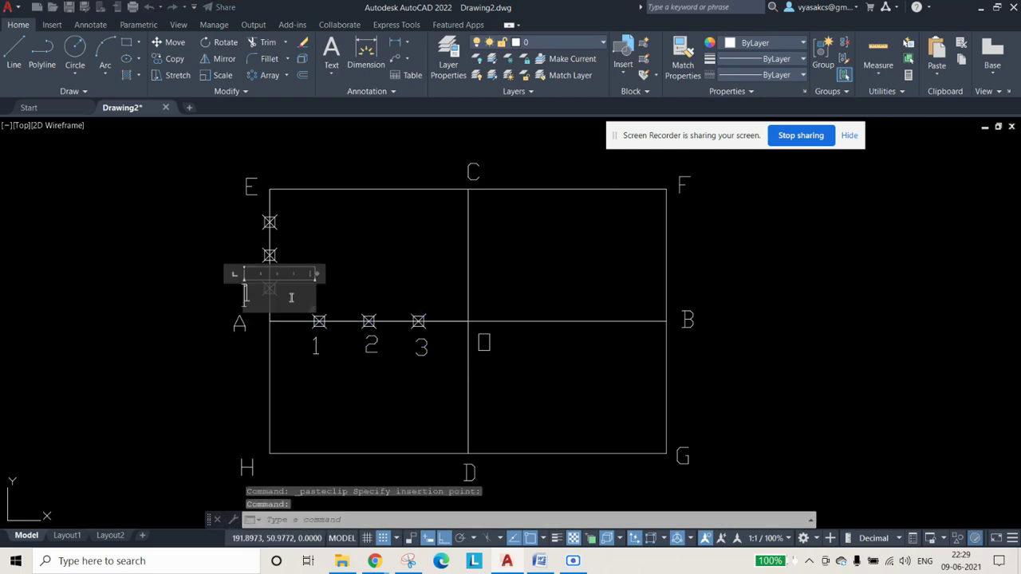
left_click(206, 280)
left_click(371, 338)
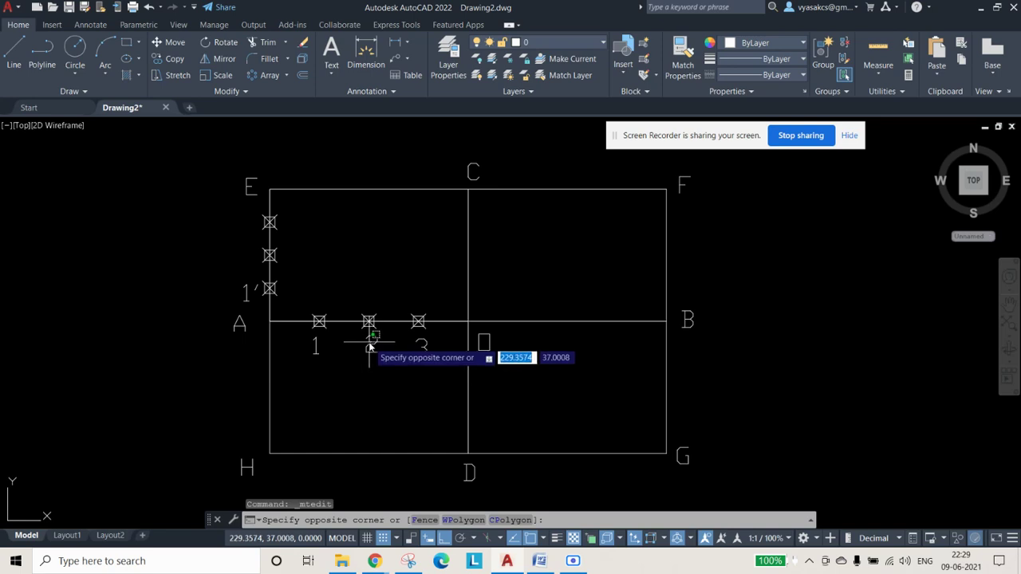
key("ctrl+v")
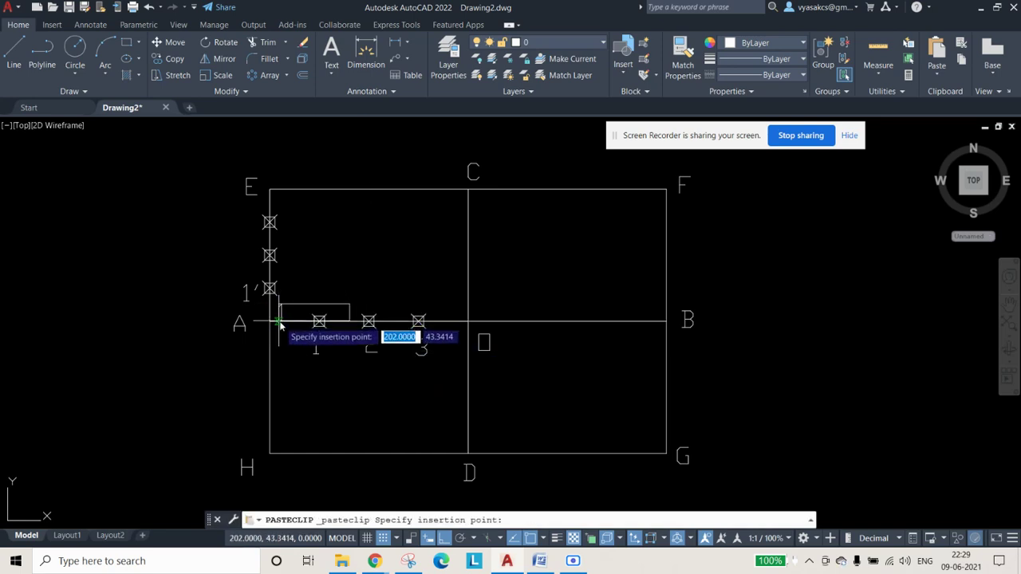
key("Escape")
Step: Paste a copy of label 2 just left of the middle division point on EA and change its text to 2'
left_click(370, 345)
key("ctrl+c")
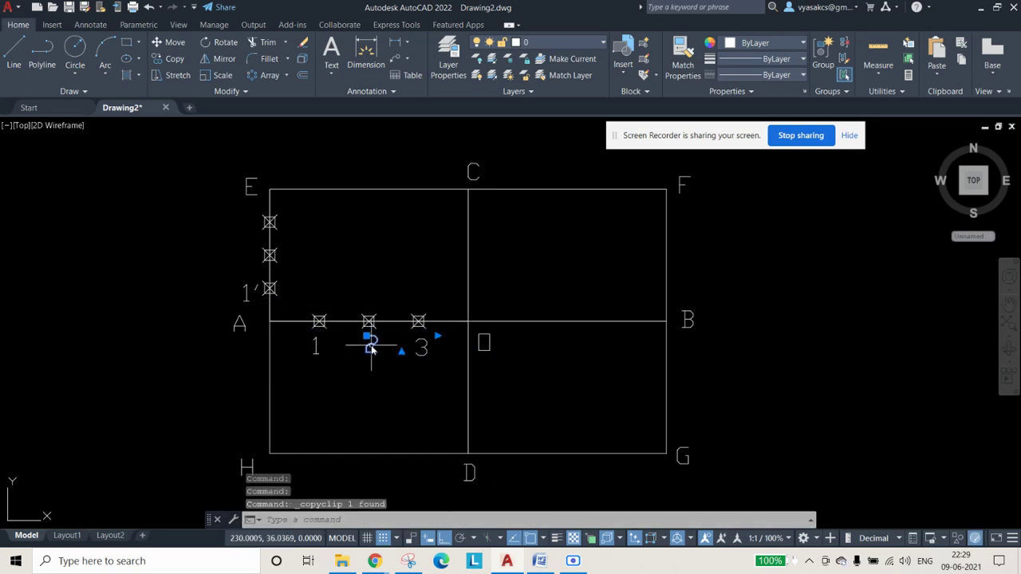
key("ctrl+v")
left_click(241, 268)
left_click(246, 266)
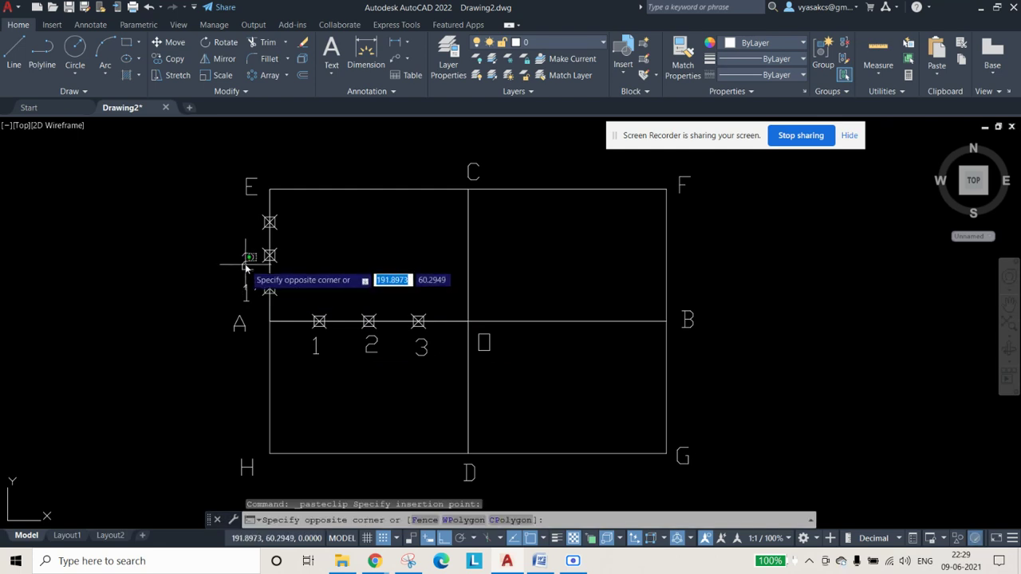
left_click(245, 266)
double_click(244, 263)
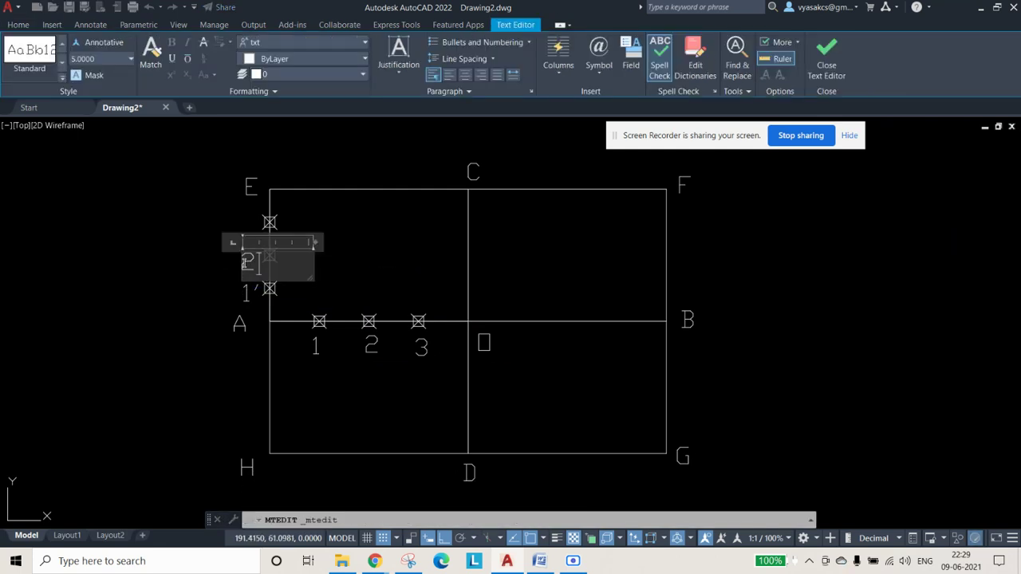
left_click(139, 278)
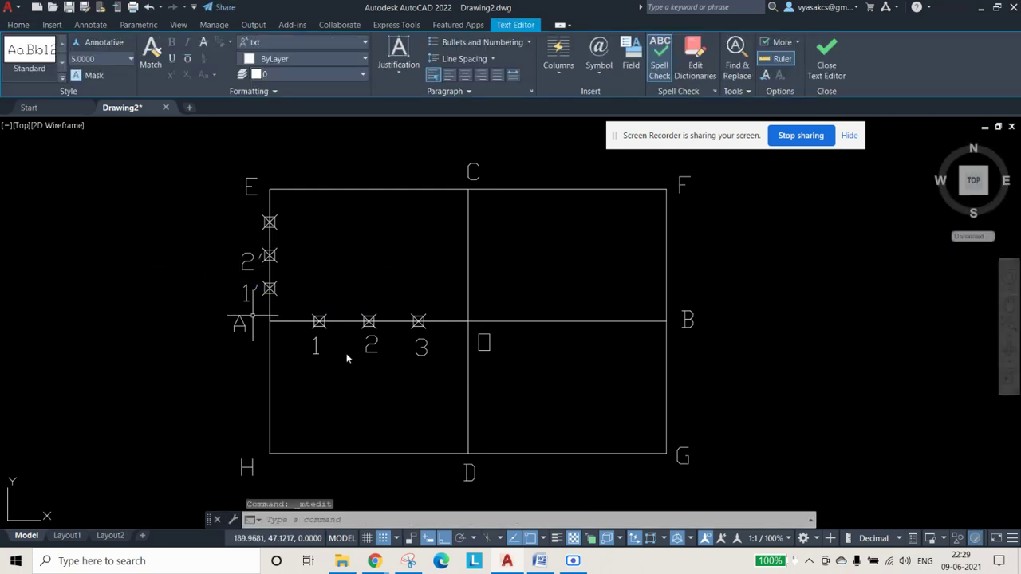
Step: Paste a copy of label 3 just left of the highest division point on EA and change its text to 3'
left_click(420, 342)
key("ctrl+c")
key("ctrl+v")
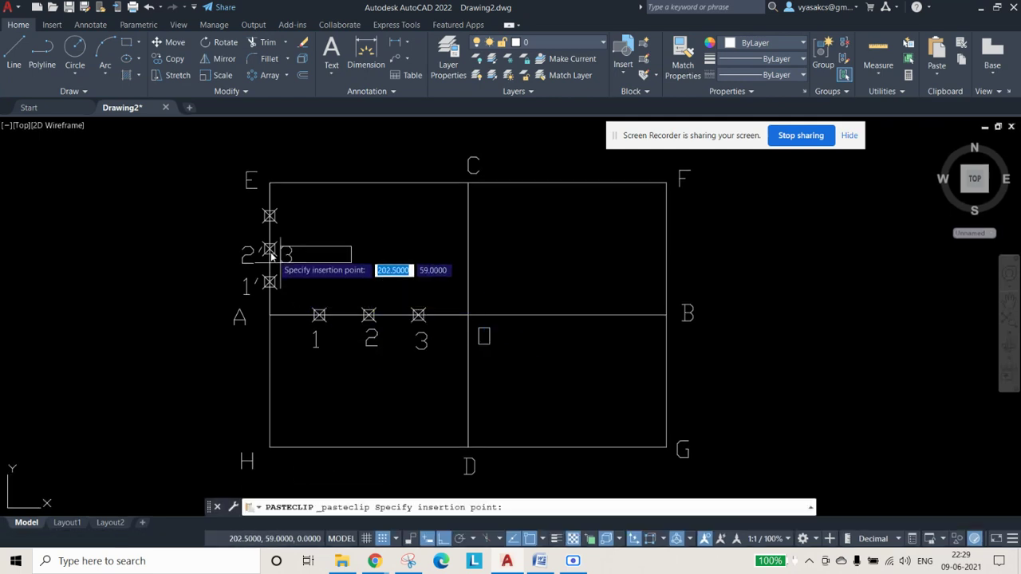
left_click(243, 223)
double_click(243, 224)
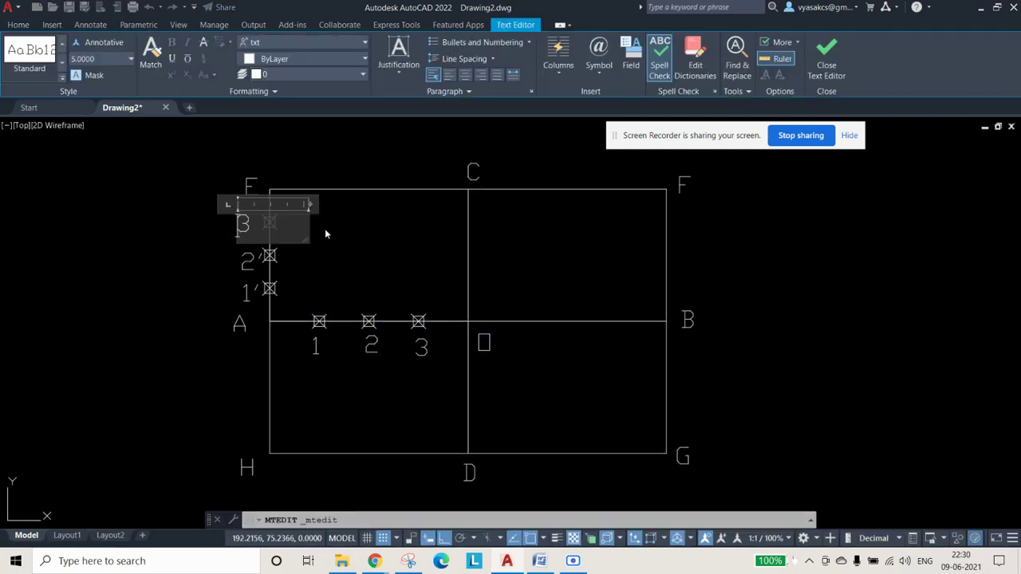
type("'")
left_click(210, 305)
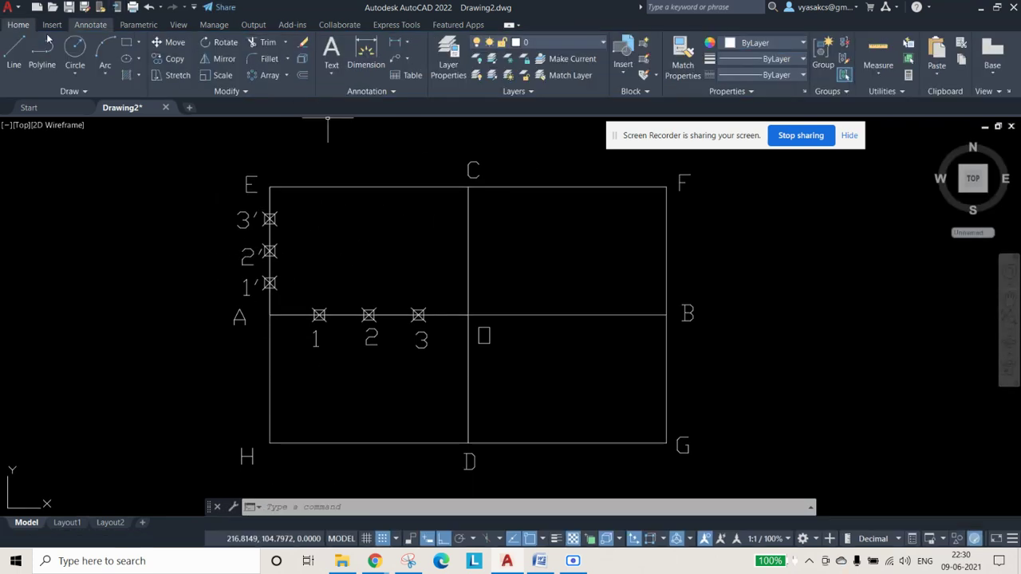
Step: Draw straight lines joining division points 3', 2' and 1' on EA to point C
left_click(13, 56)
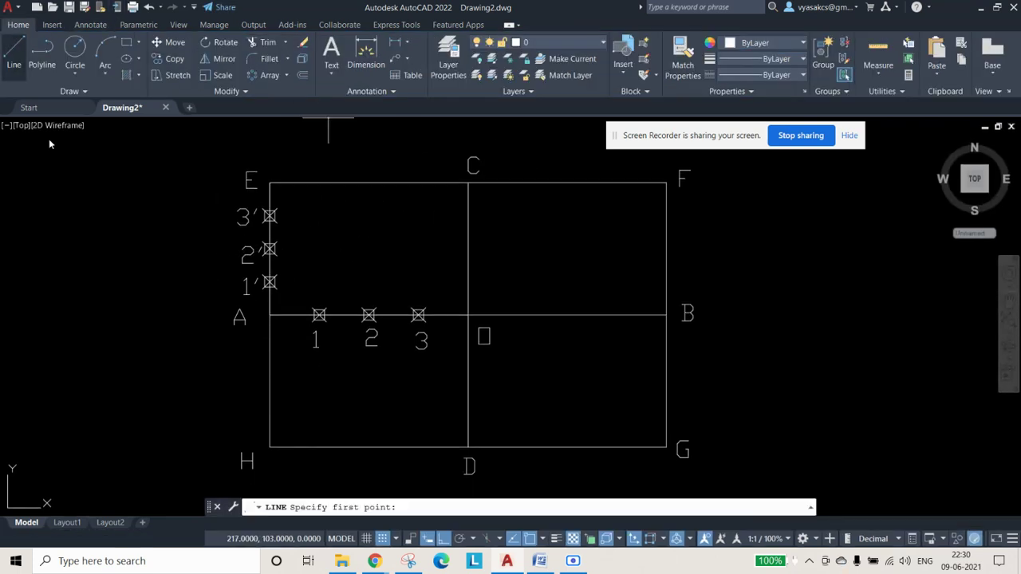
left_click(269, 216)
left_click(467, 183)
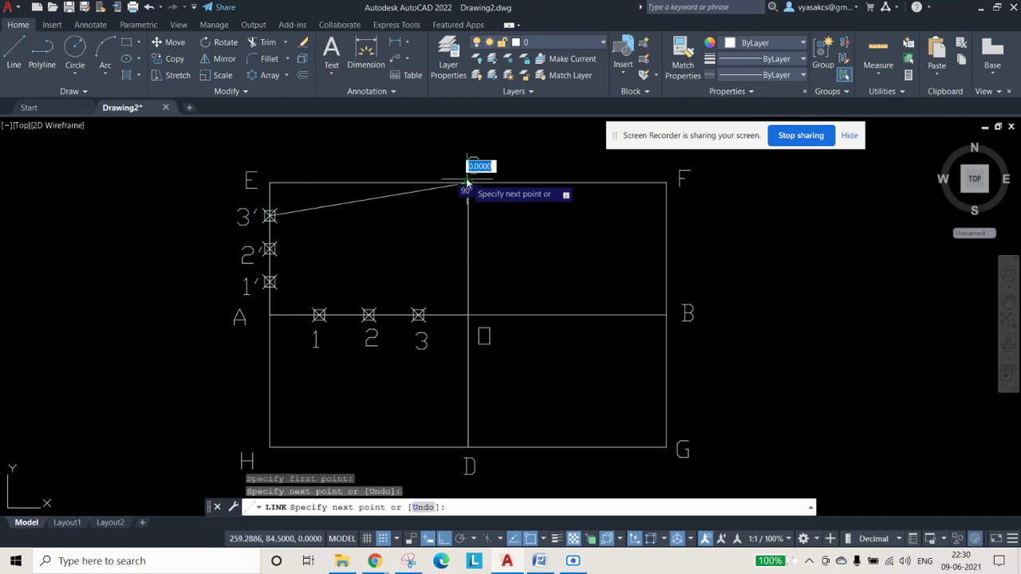
left_click(270, 248)
key("Escape")
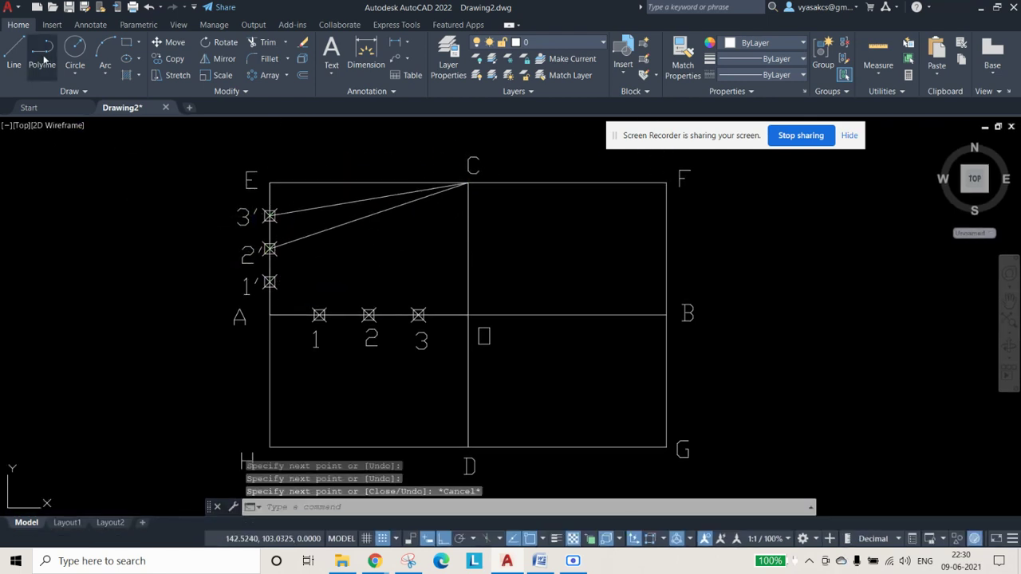
left_click(13, 56)
left_click(269, 282)
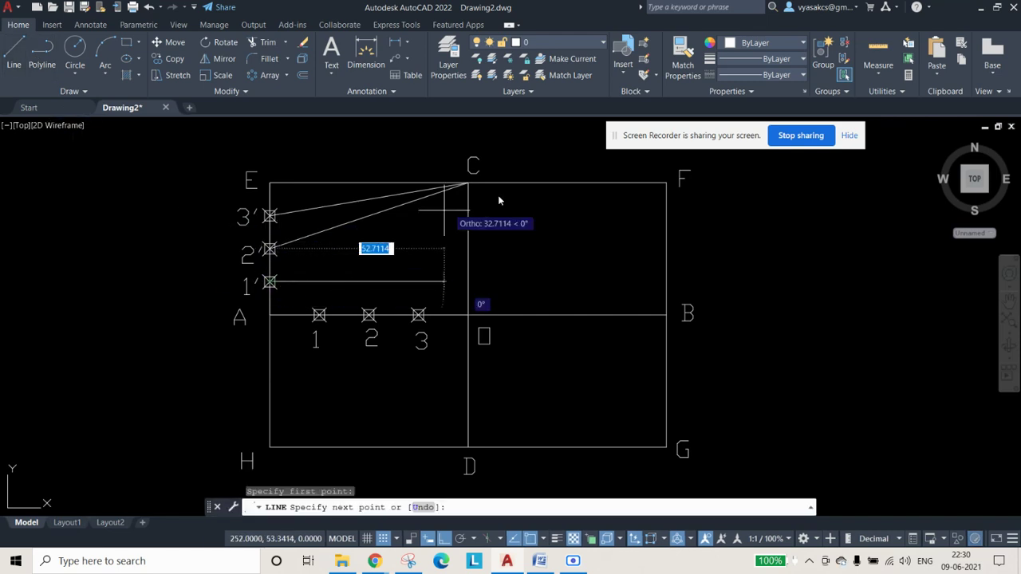
left_click(468, 183)
key("Escape")
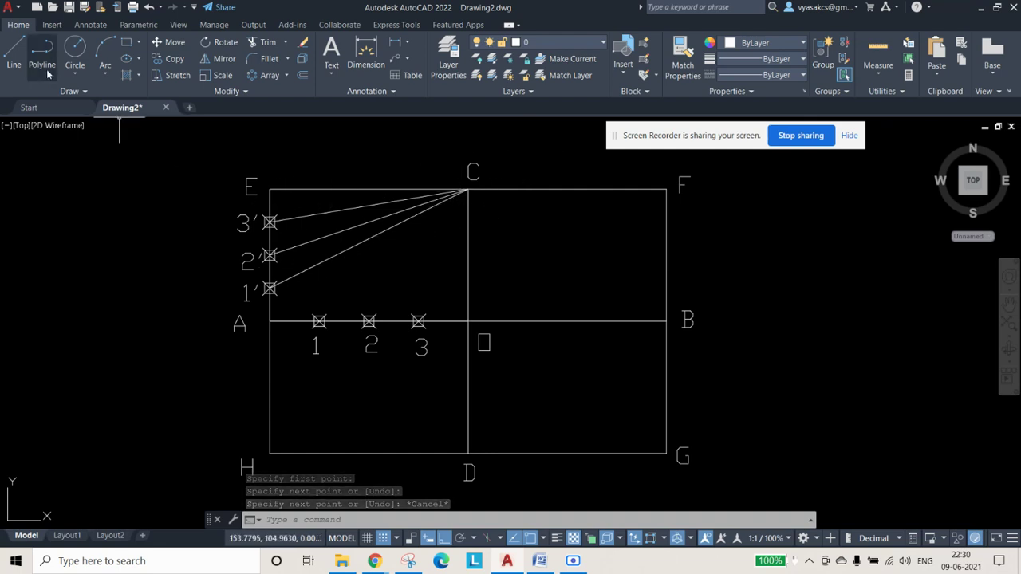
Step: Draw straight lines joining point D to division points 1, 2 and 3 on AO
left_click(17, 54)
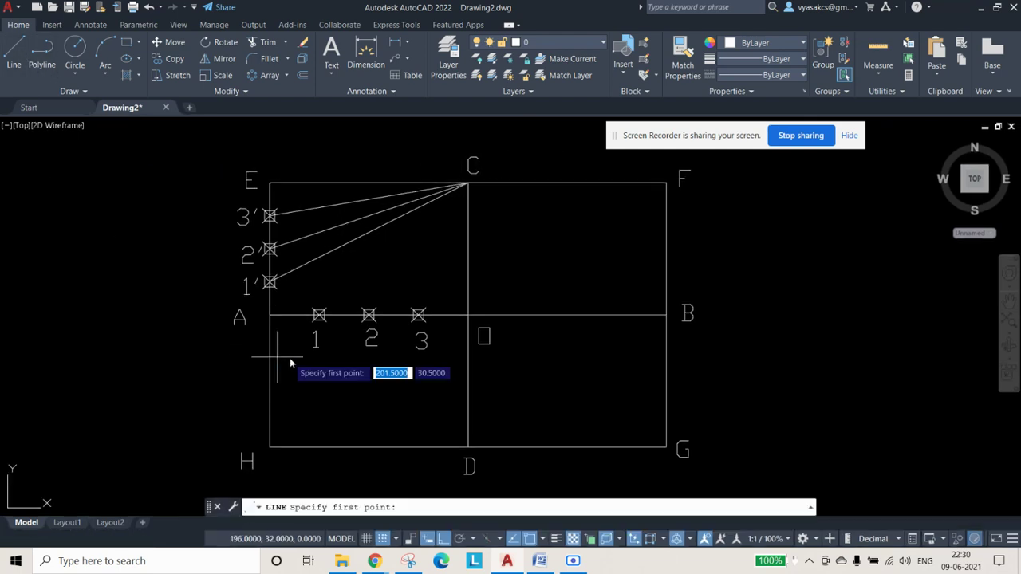
left_click(468, 447)
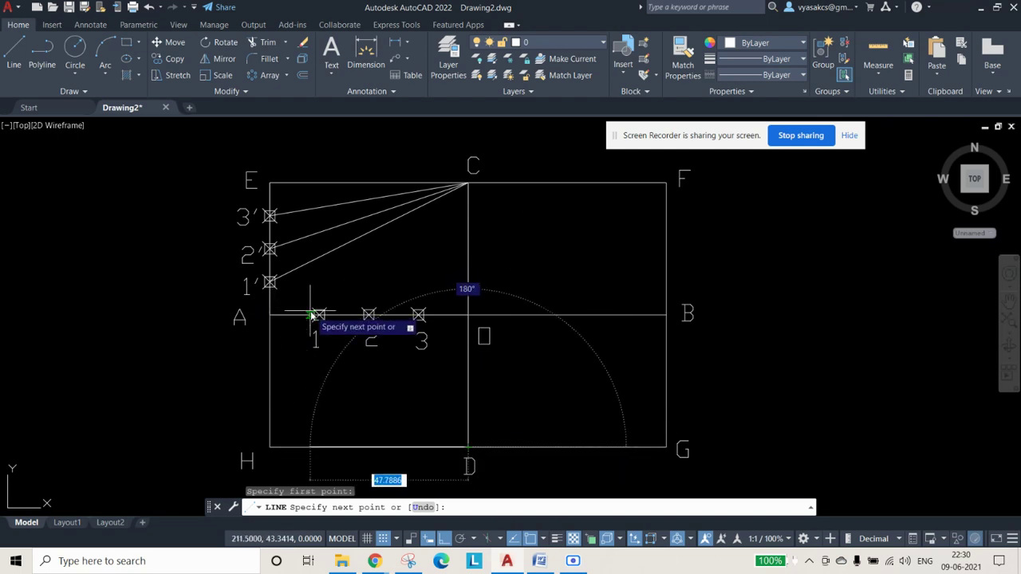
left_click(319, 316)
key("Escape")
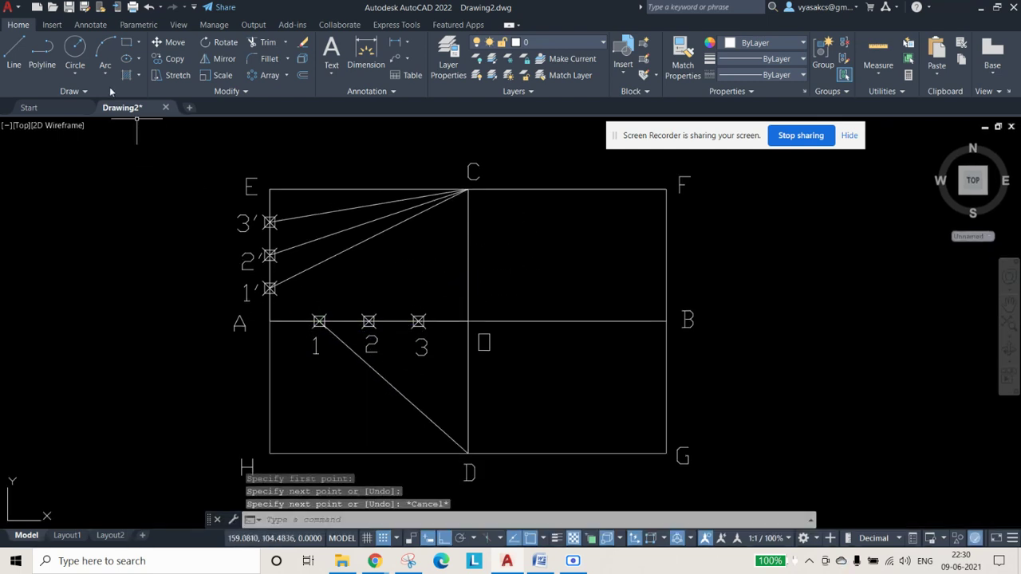
left_click(16, 54)
left_click(369, 316)
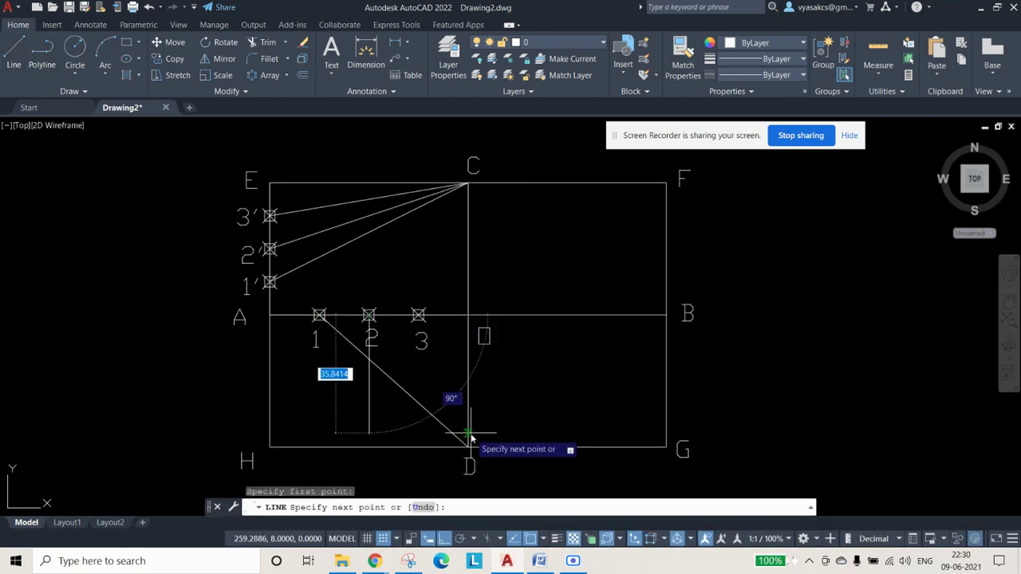
left_click(468, 447)
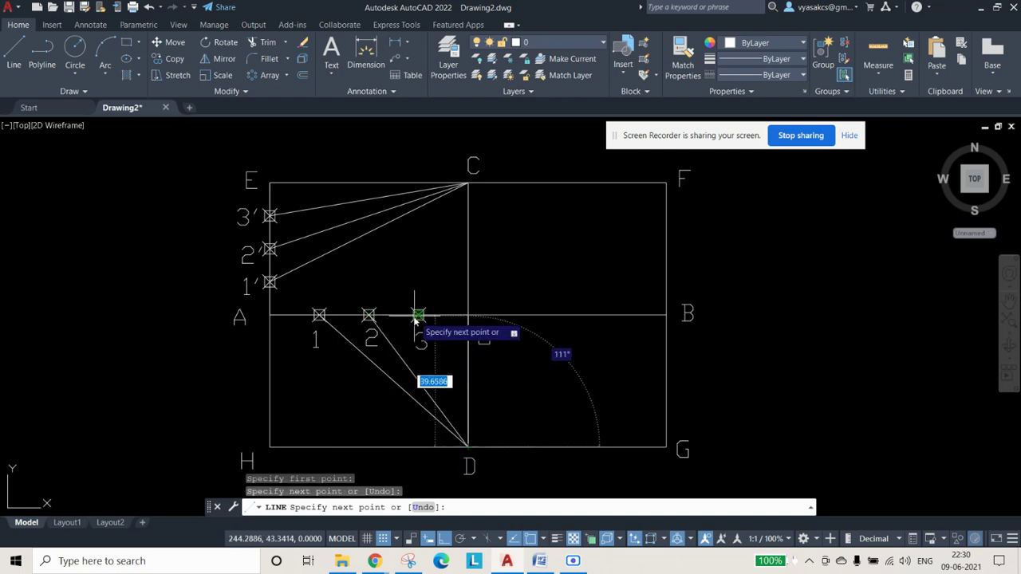
left_click(418, 316)
key("Escape")
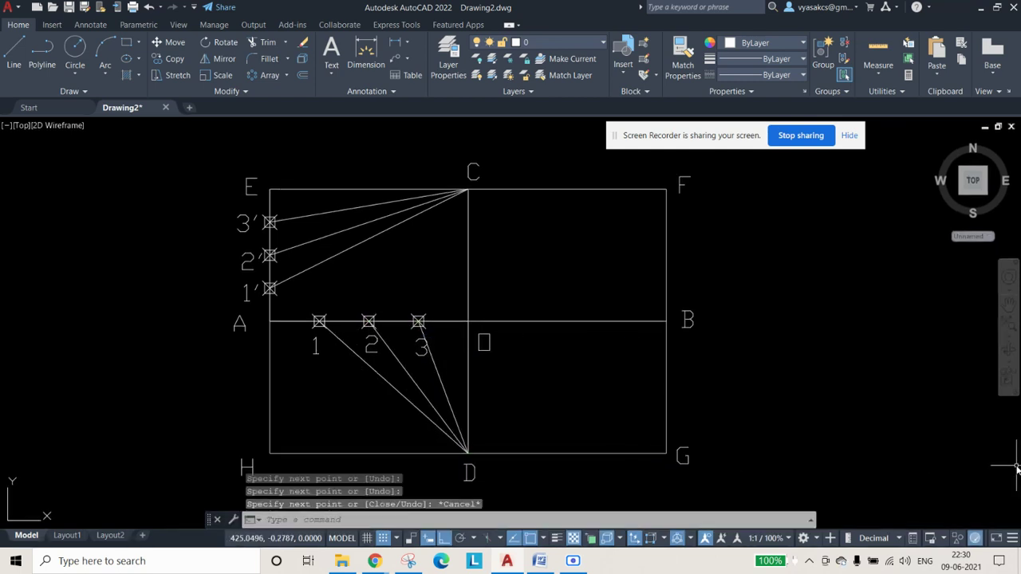
Step: Set the colour of lines C-1' and D-1 to red 205,32,39
left_click(303, 272)
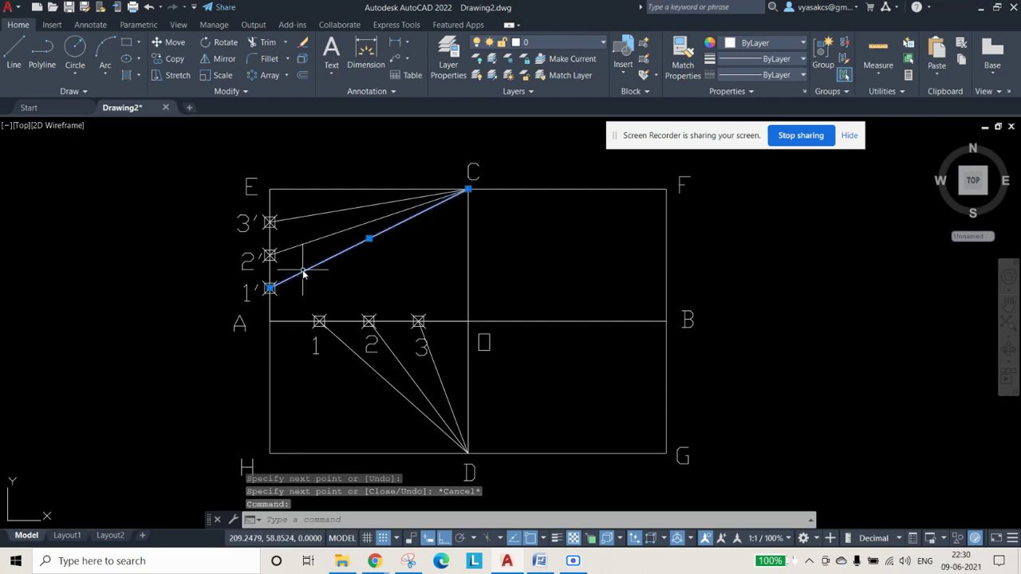
left_click(384, 380)
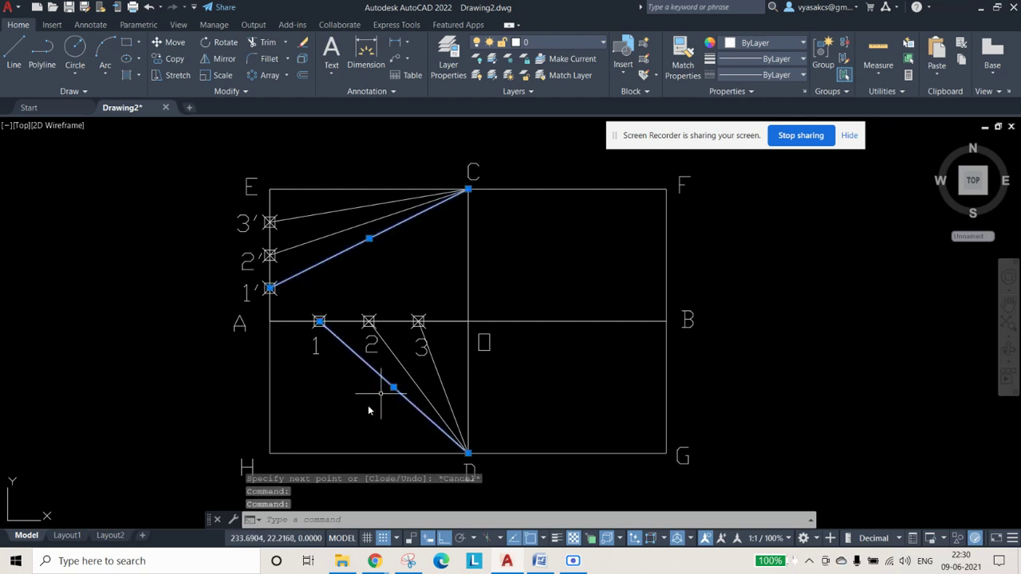
left_click(768, 43)
left_click(765, 104)
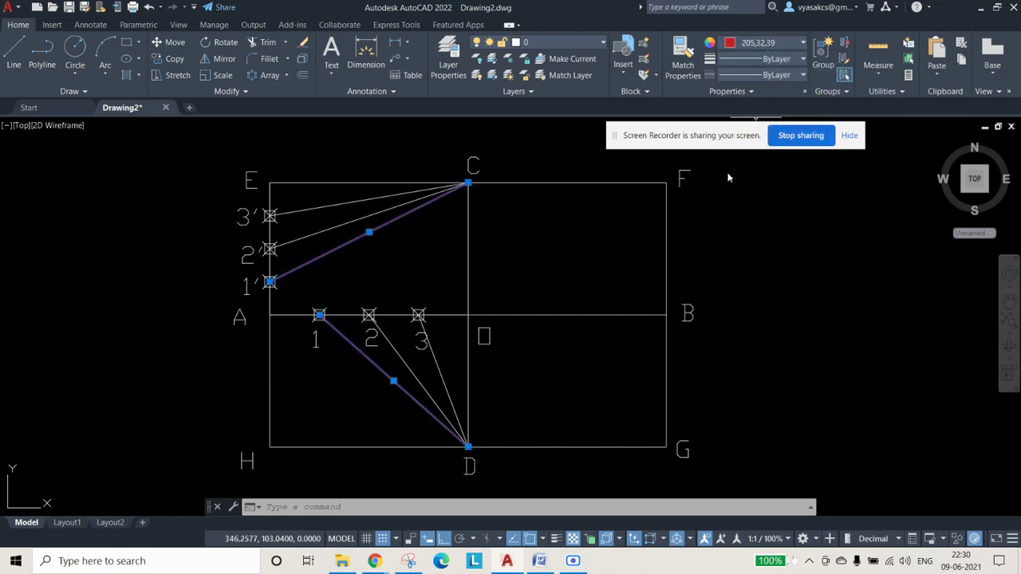
key("Escape")
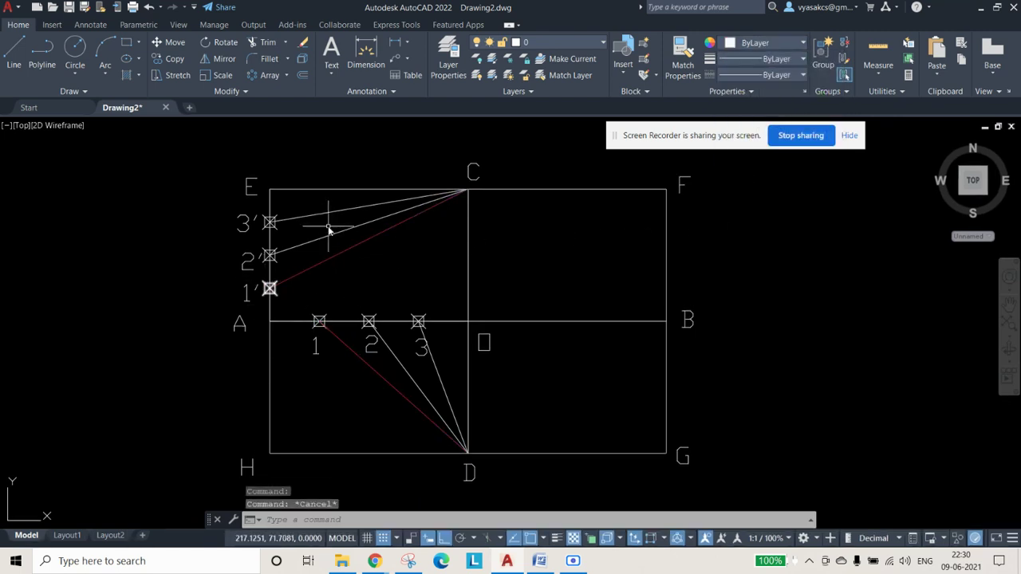
Step: Change the colour of lines C-2' and D-2 to green
left_click(328, 237)
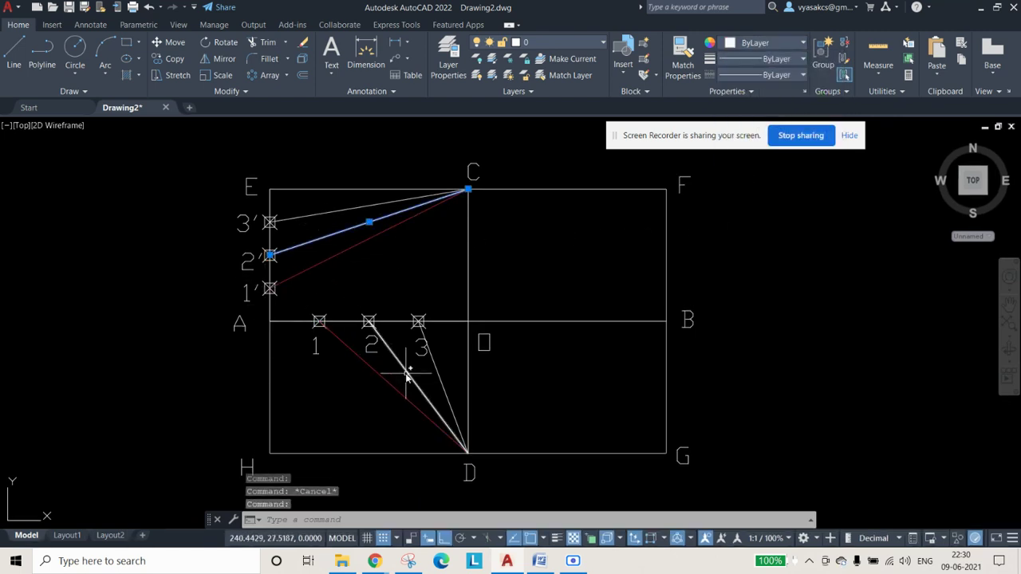
left_click(410, 377)
left_click(764, 43)
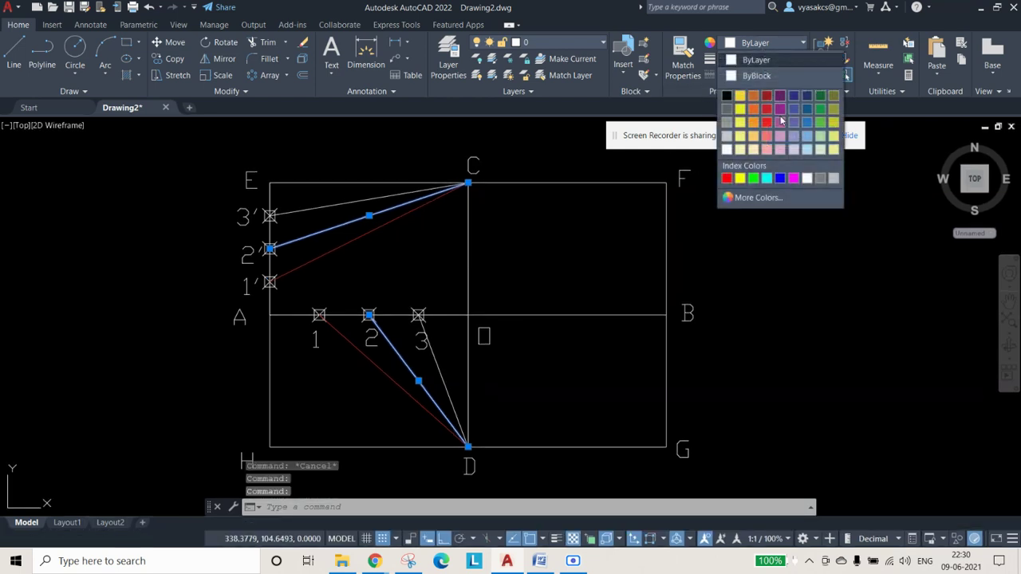
left_click(816, 114)
key("Escape")
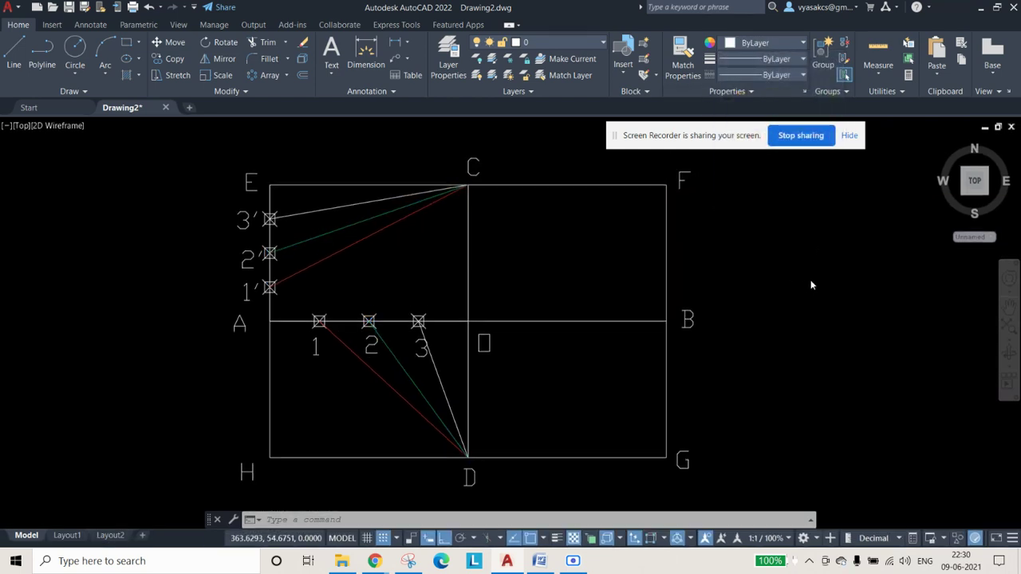
Step: Set the colour of lines C-3' and D-3 to yellow 229,232,120
left_click(316, 216)
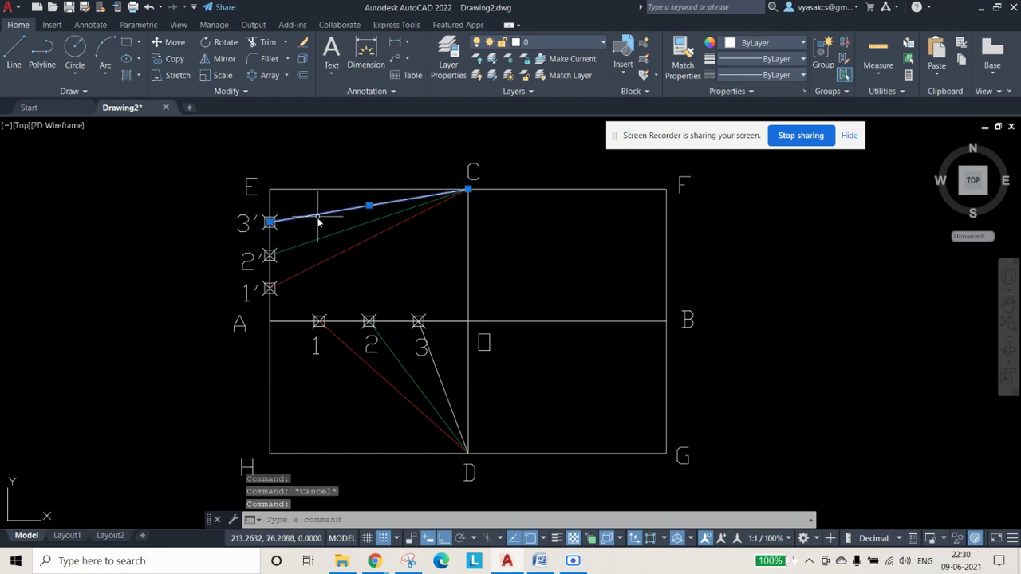
left_click(437, 365)
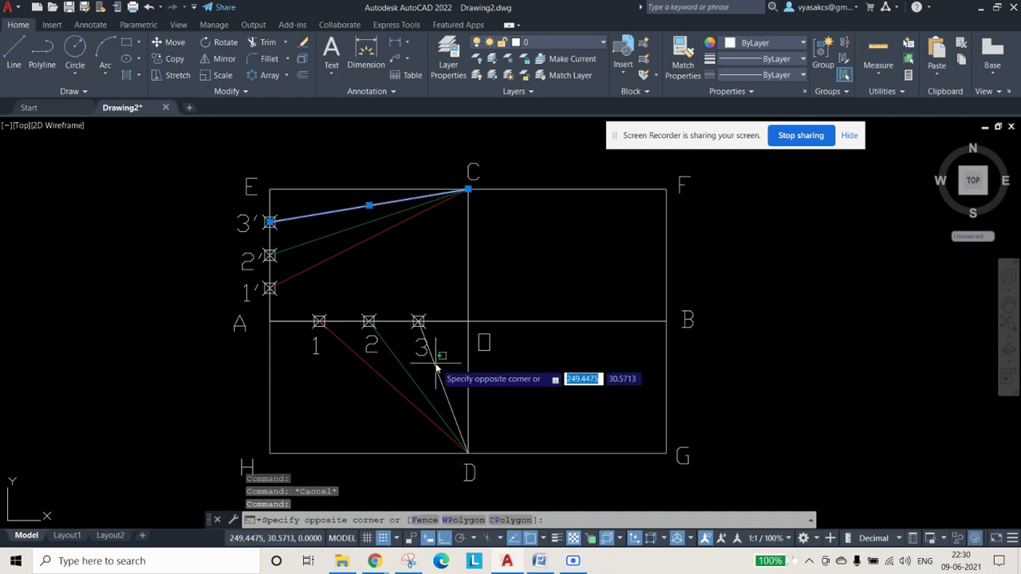
left_click(433, 365)
left_click(781, 44)
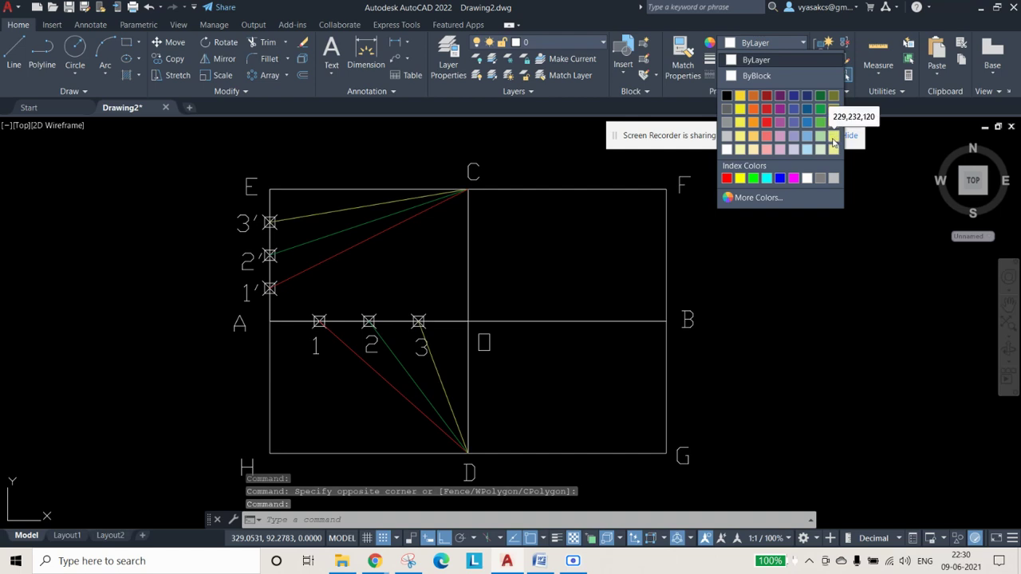
left_click(833, 142)
key("Escape")
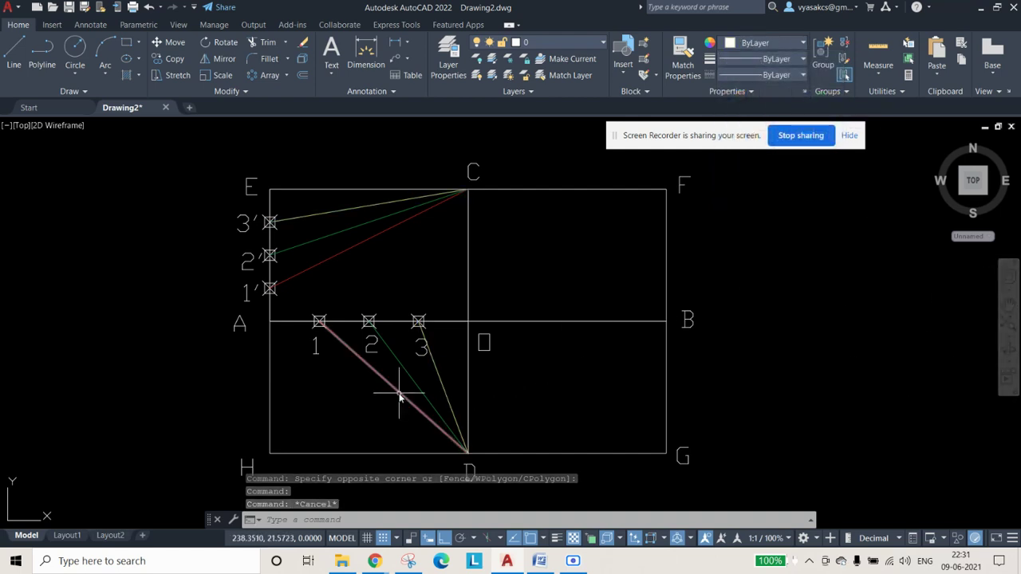
Step: Extend line D-1 up to line C-1' and line D-2 up to line C-2'
mouse_move(400, 394)
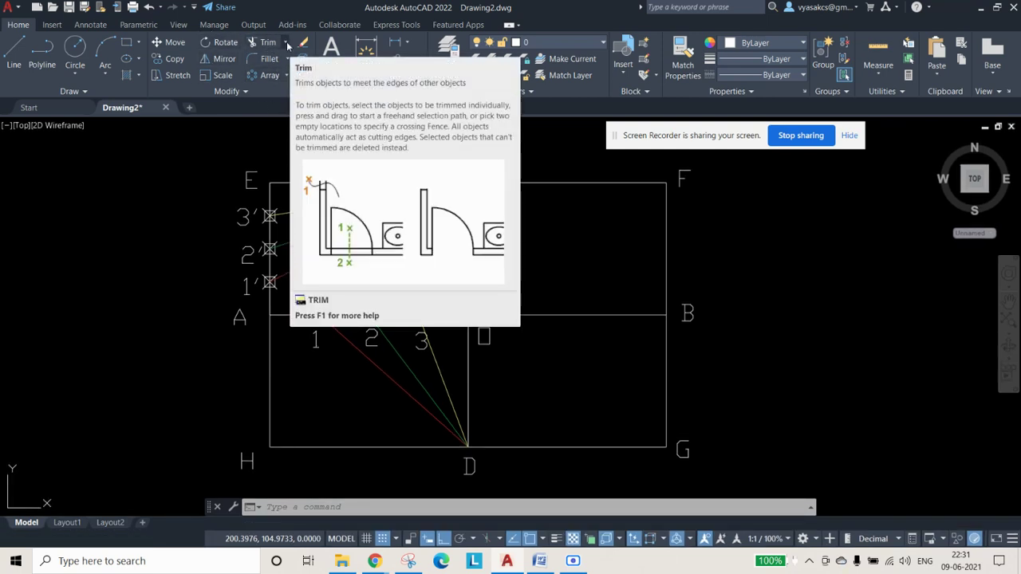
left_click(286, 42)
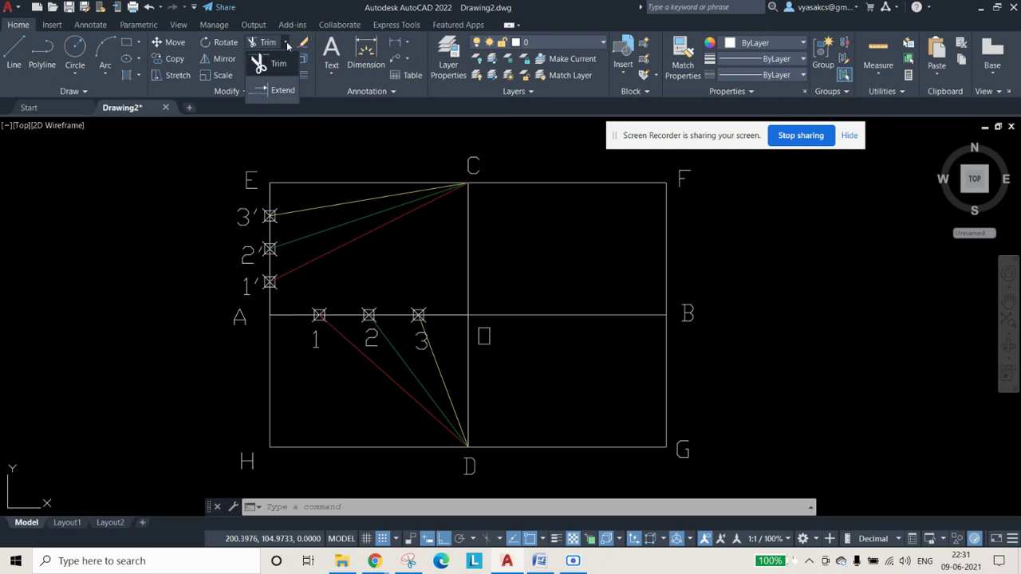
left_click(277, 92)
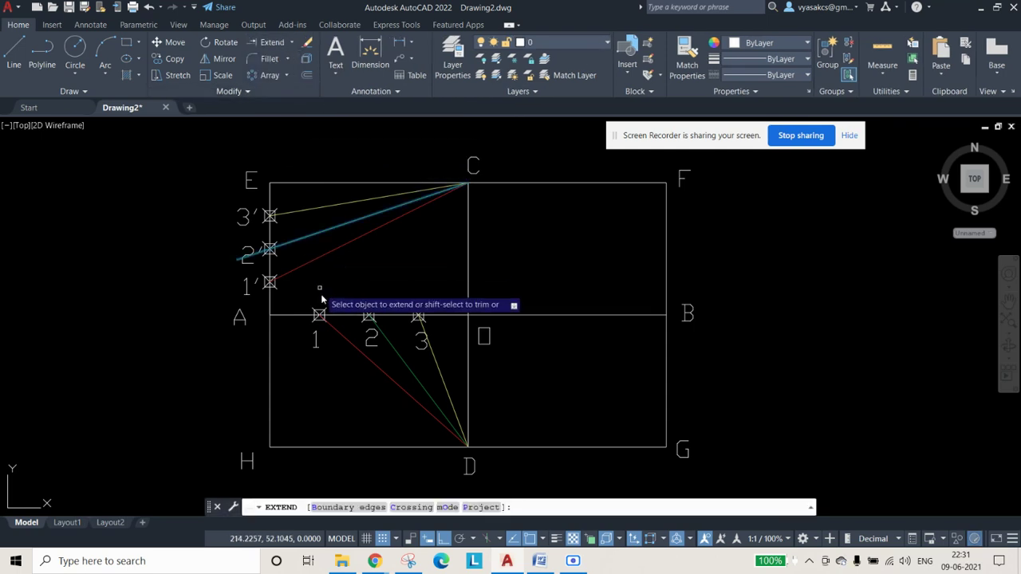
left_click(338, 333)
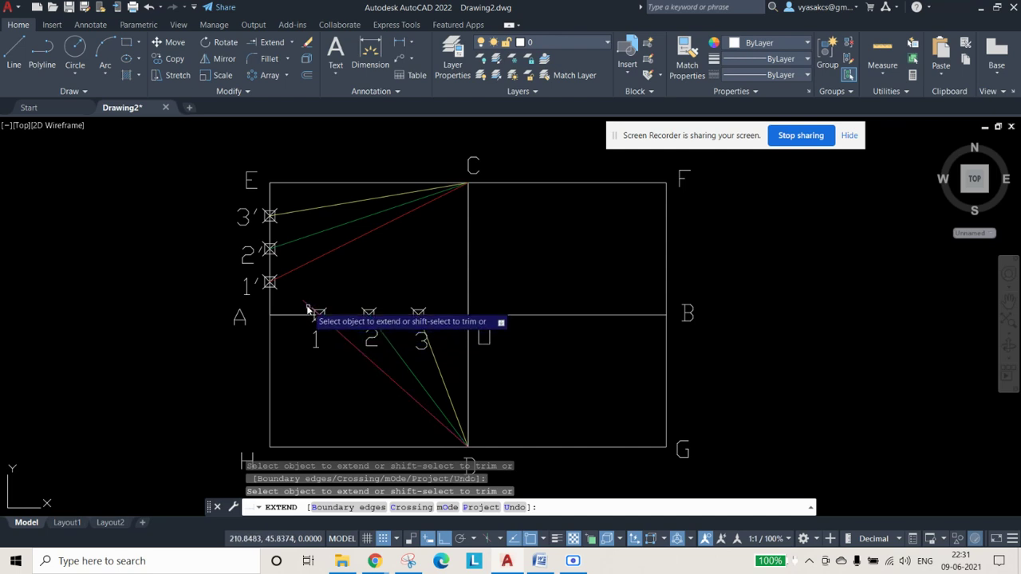
left_click(313, 312)
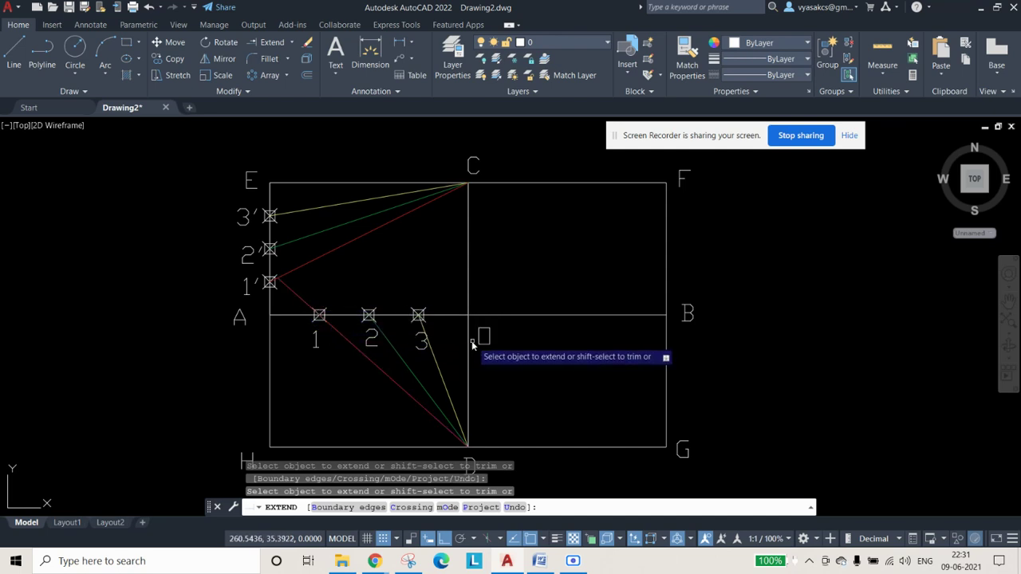
left_click(391, 349)
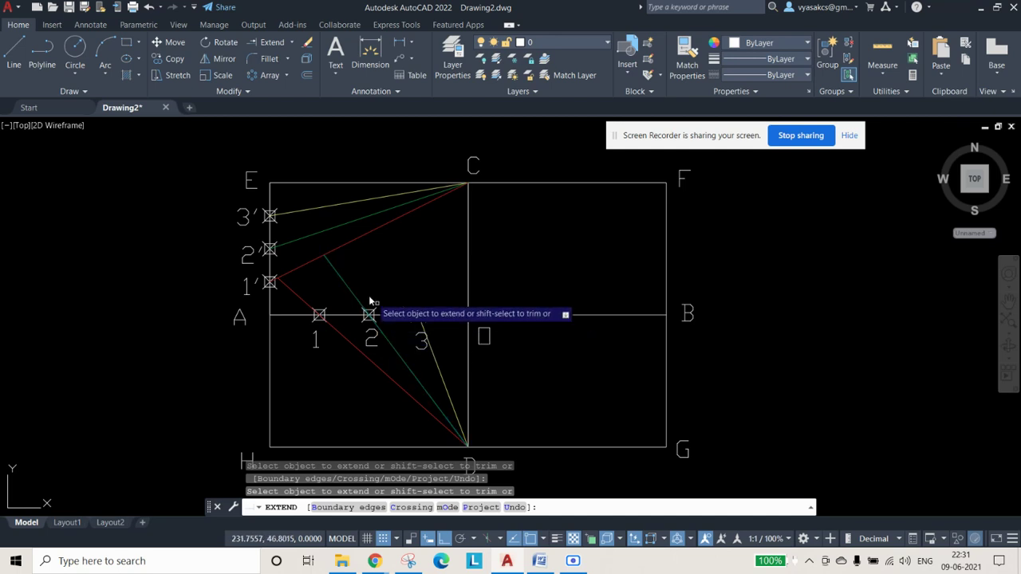
left_click(318, 254)
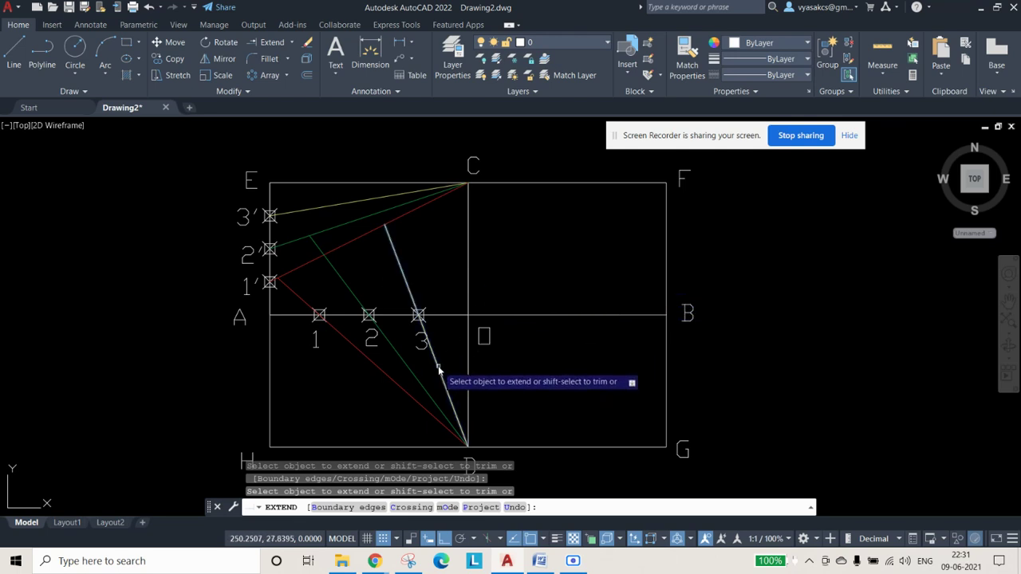
Step: Extend line D-3 past point 3 until it meets line C-3'
left_click(425, 334)
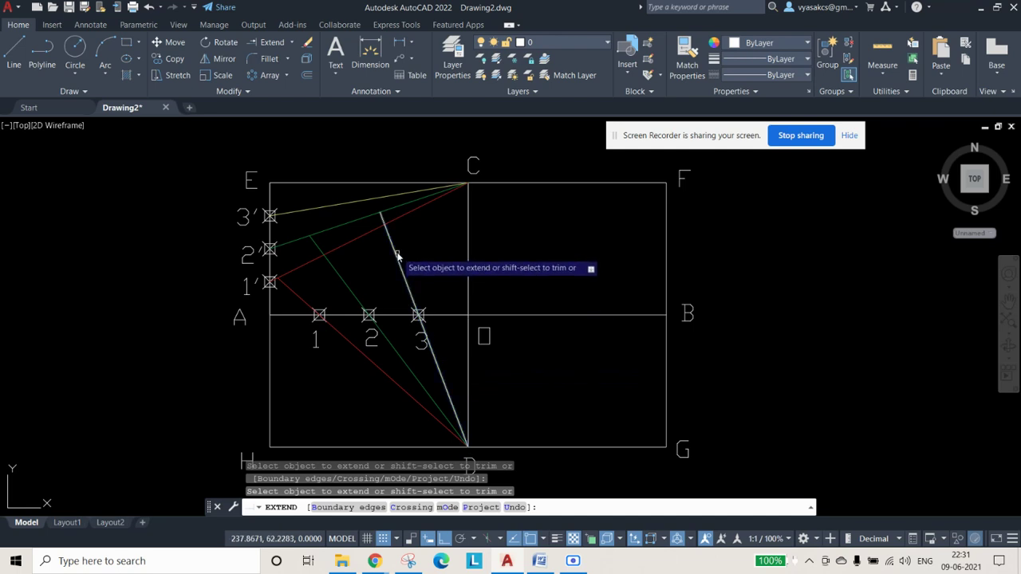
left_click(398, 250)
left_click(385, 233)
key("Return")
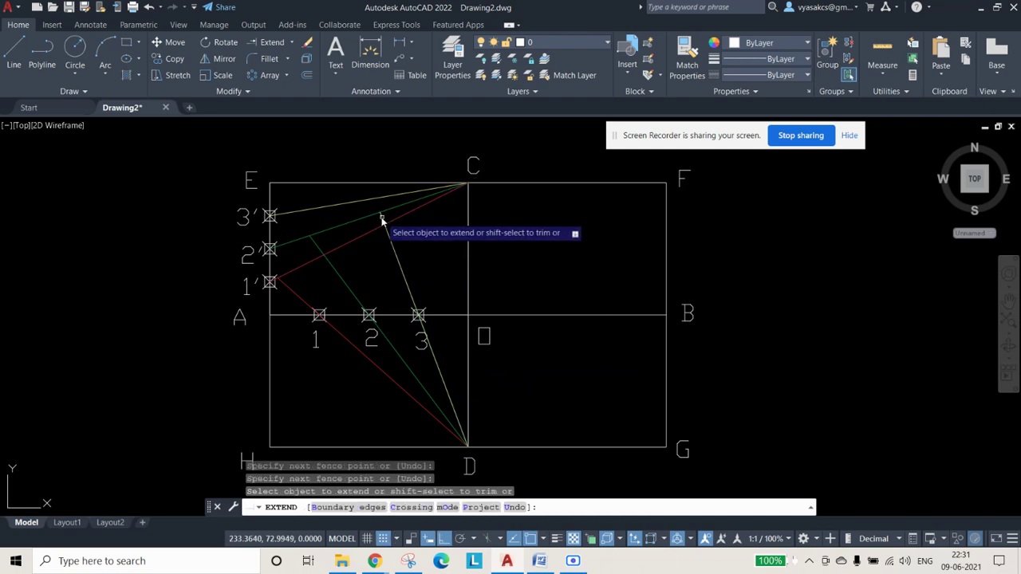
left_click(390, 226)
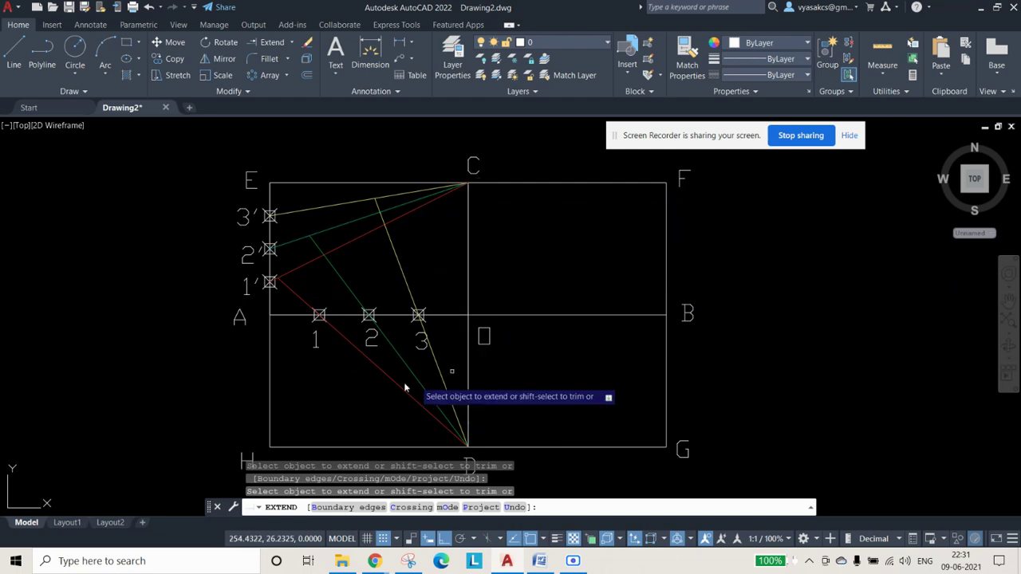
Step: Set the point style size to 3% relative to the screen
left_click(346, 284)
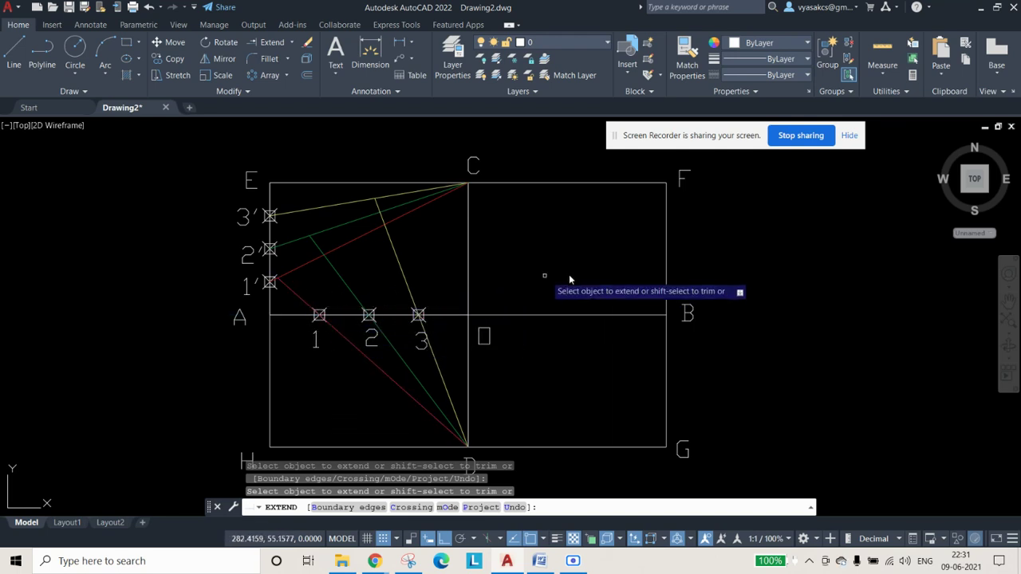
key("Escape")
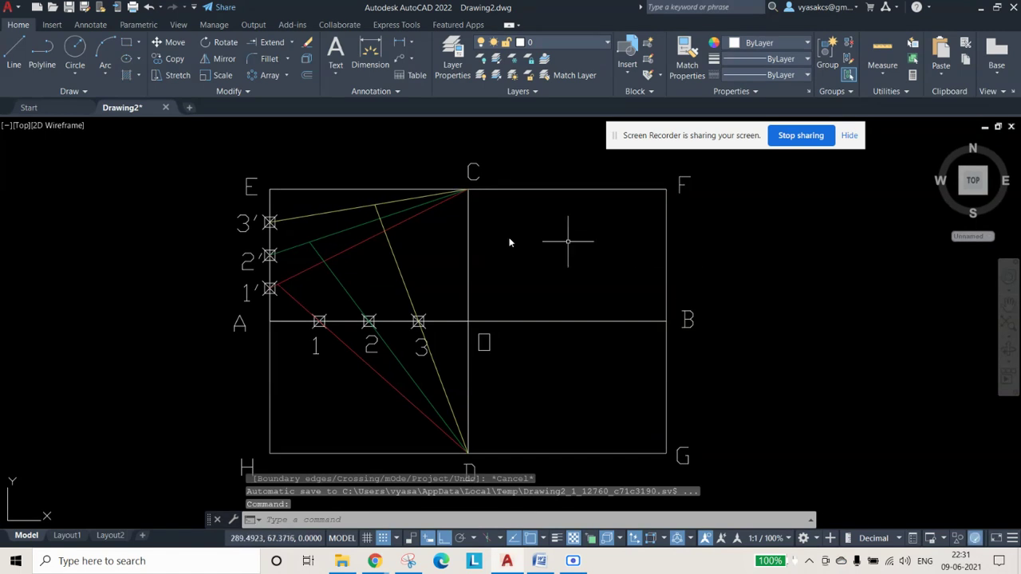
scroll(260, 285, "up", 2)
scroll(285, 287, "up", 2)
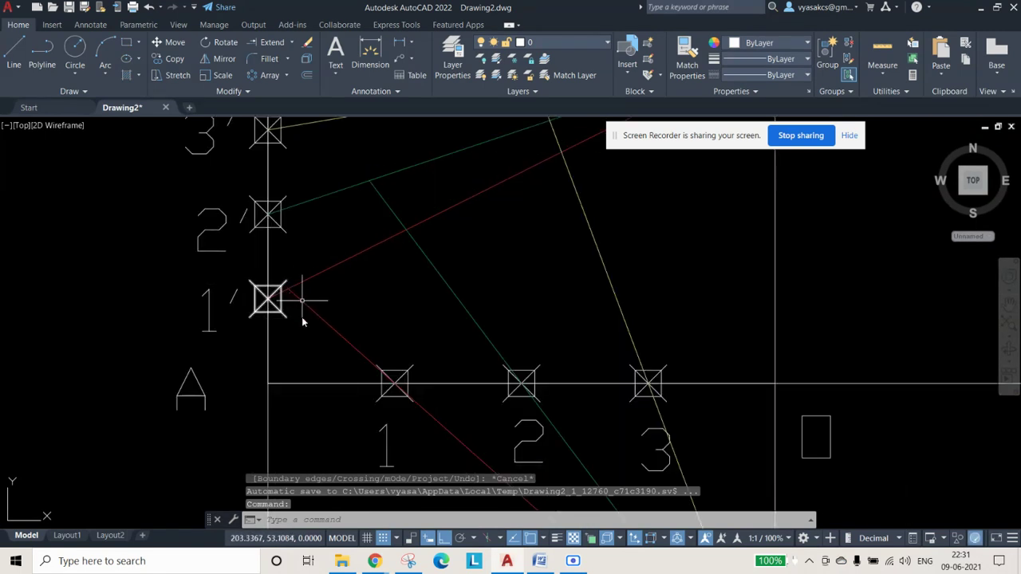
scroll(399, 291, "down", 2)
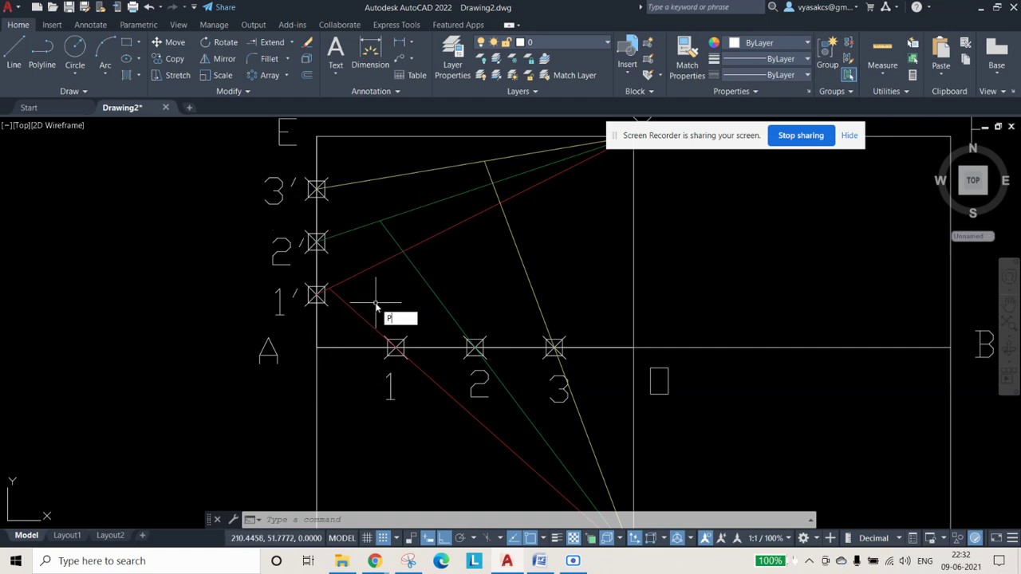
type("TYPE")
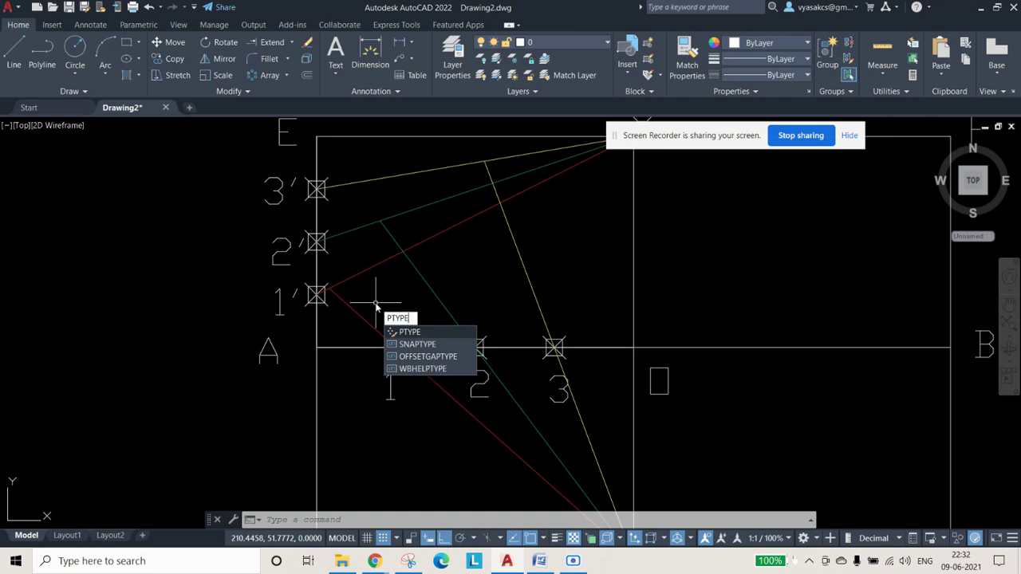
key("Return")
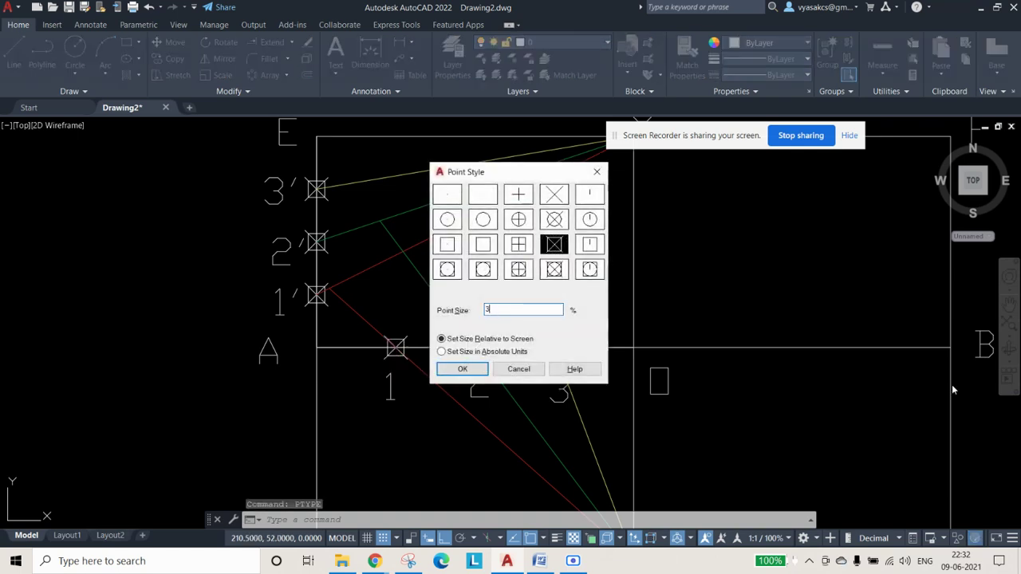
left_click(460, 369)
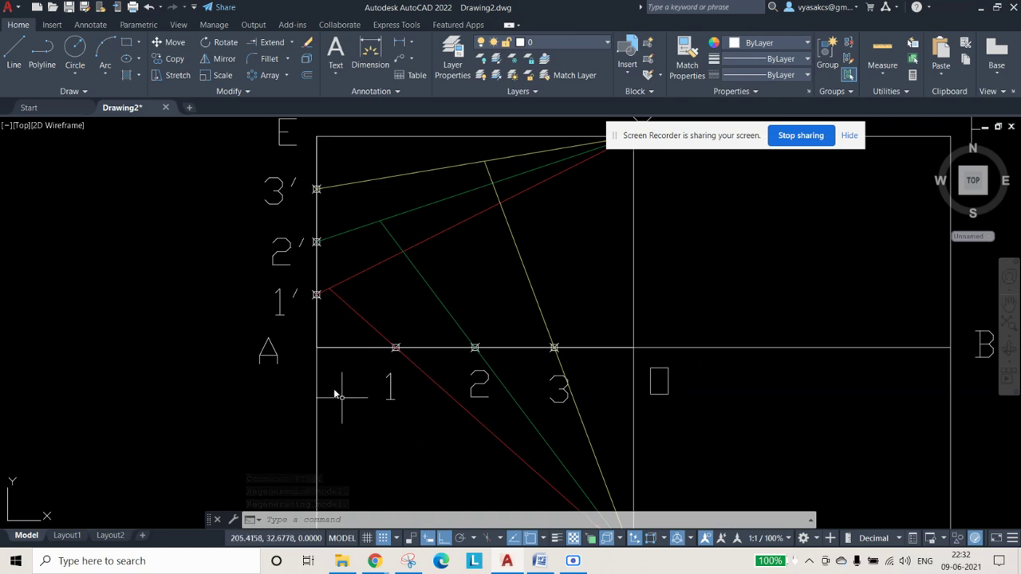
Step: Copy label 3 beside the intersection of lines C-1' and D-1 and change its text to P1
middle_click_drag(576, 269, 514, 307)
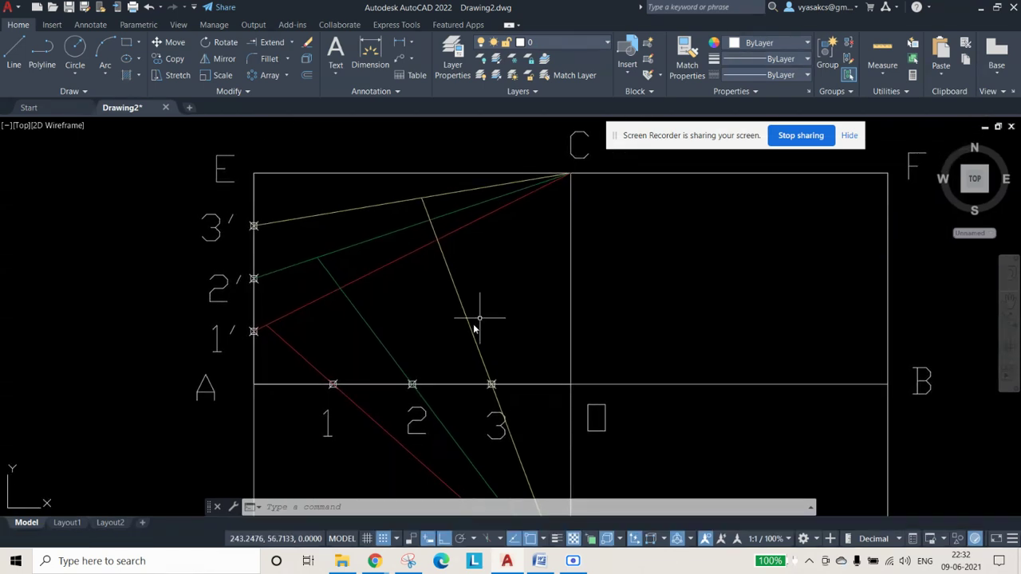
left_click(45, 54)
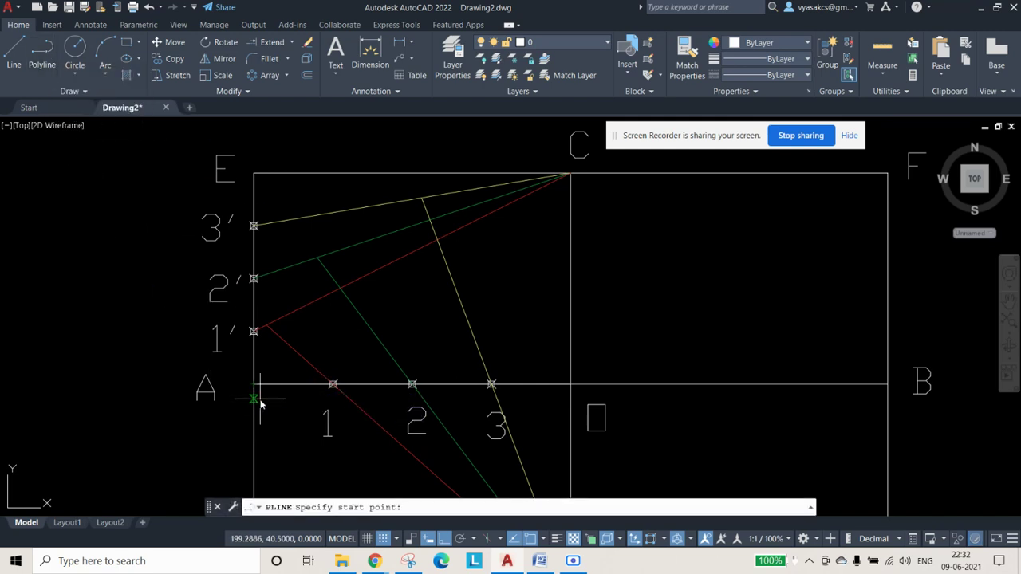
key("Escape")
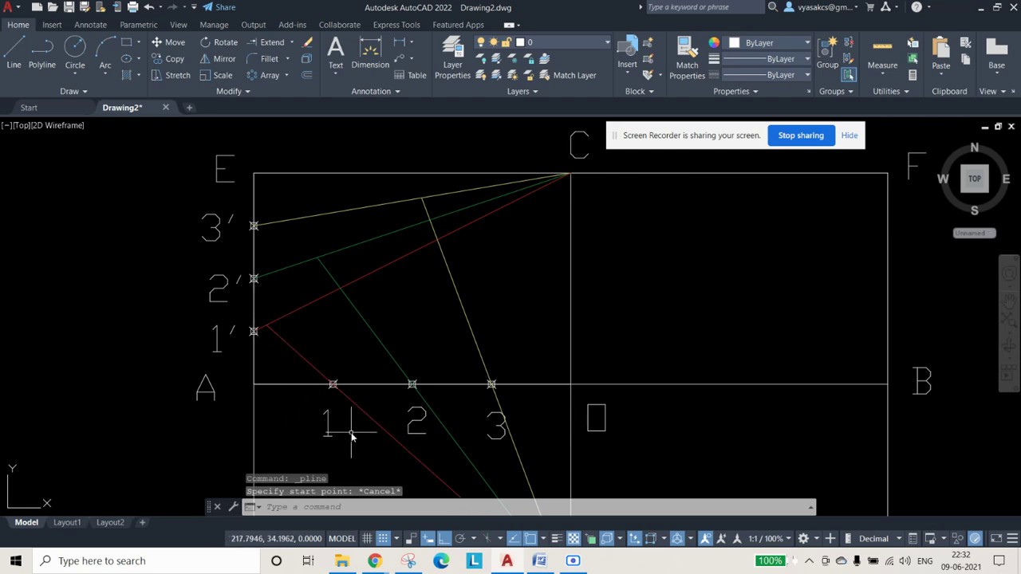
key("ctrl+c")
key("ctrl+v")
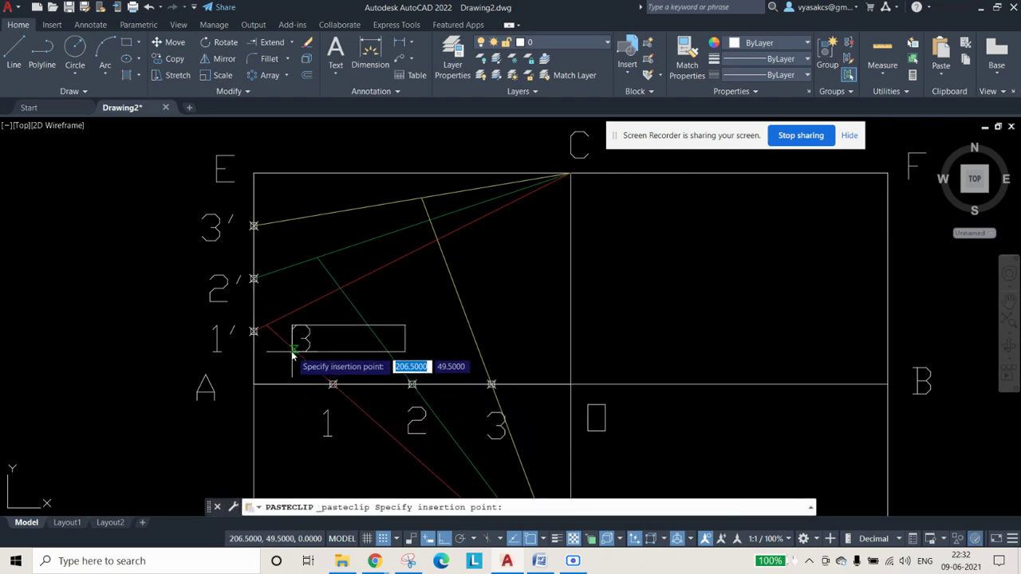
left_click(294, 346)
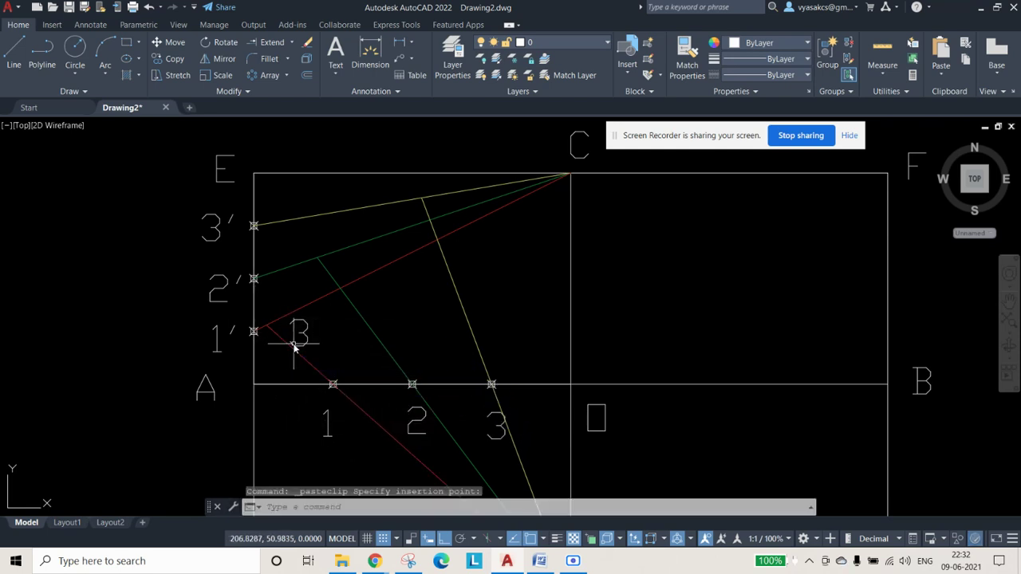
double_click(302, 335)
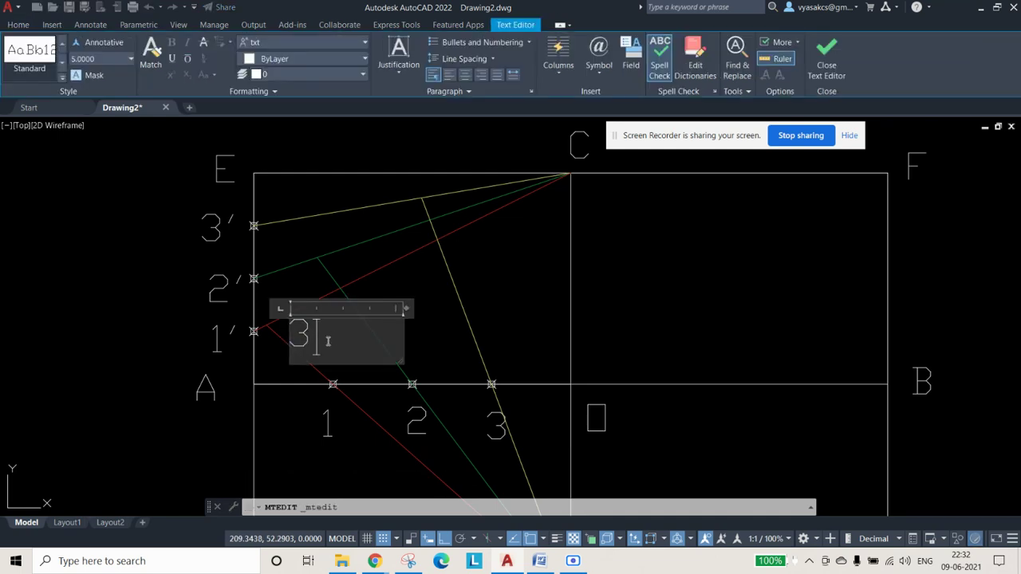
left_click(415, 321)
Step: Copy label P1 beside the intersection of lines C-2' and D-2 and change its text to P2
left_click(302, 334)
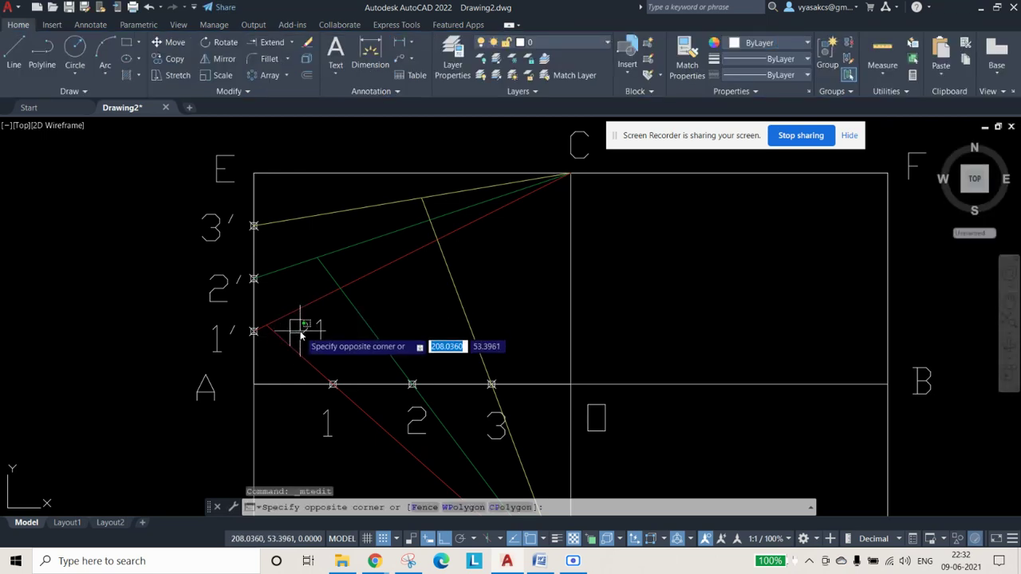
left_click(297, 337)
key("ctrl+c")
key("ctrl+v")
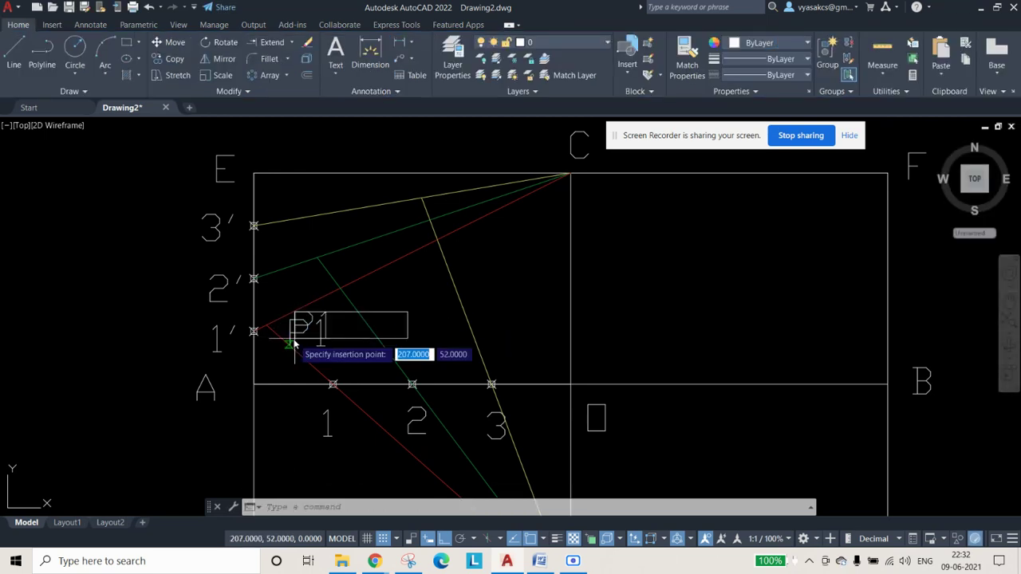
left_click(341, 280)
double_click(390, 280)
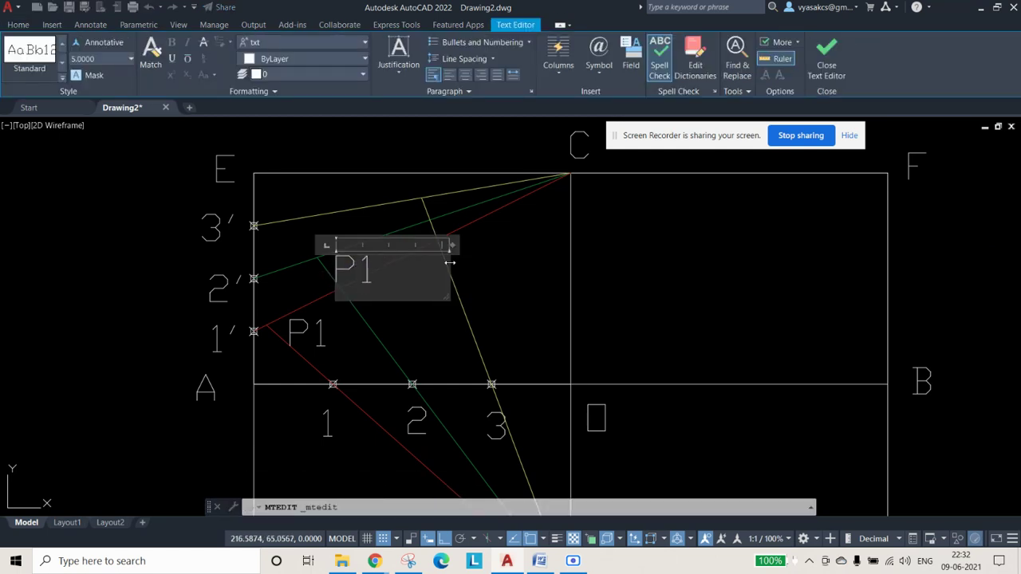
left_click(458, 268)
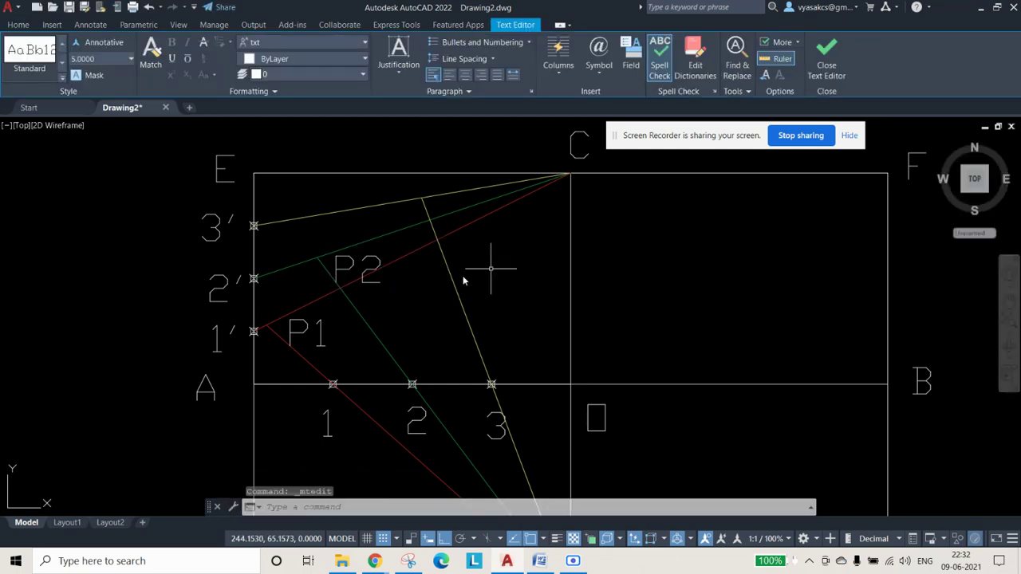
Step: Copy label P2 beside the intersection of lines C-3' and D-3 and change its text to P3
left_click(363, 274)
key("ctrl+c")
key("ctrl+v")
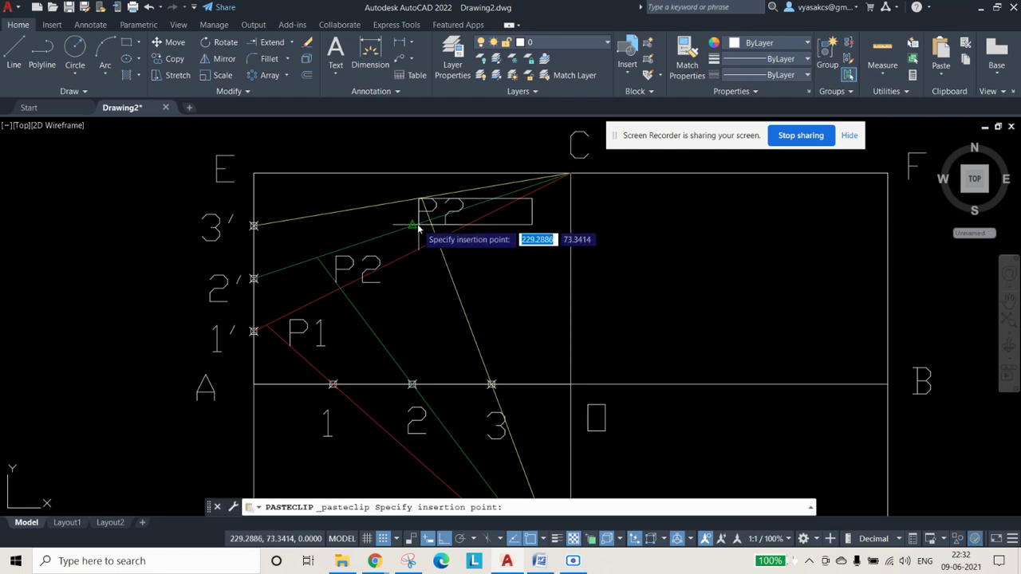
left_click(443, 212)
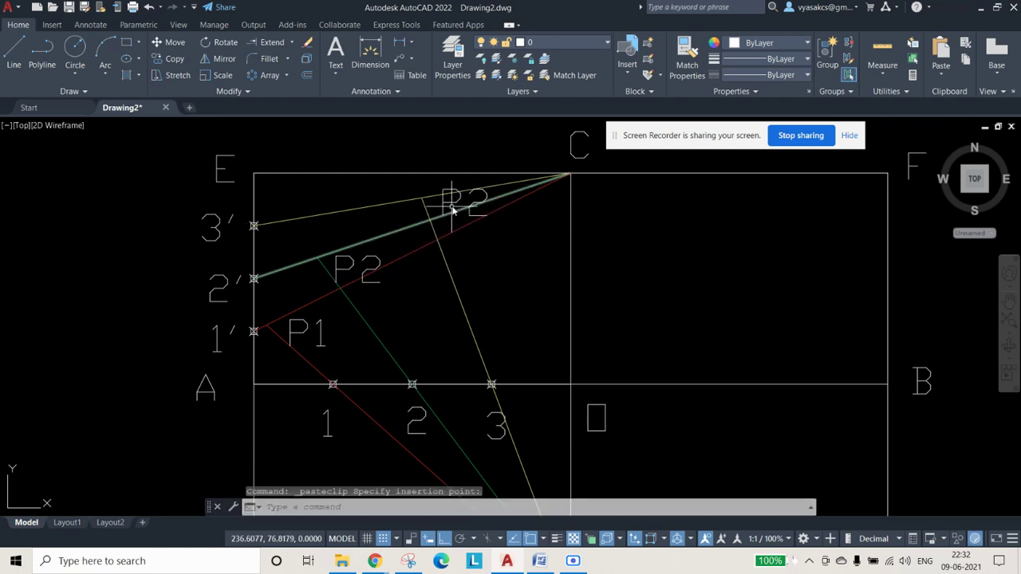
left_click(479, 203)
left_click(479, 206)
double_click(471, 204)
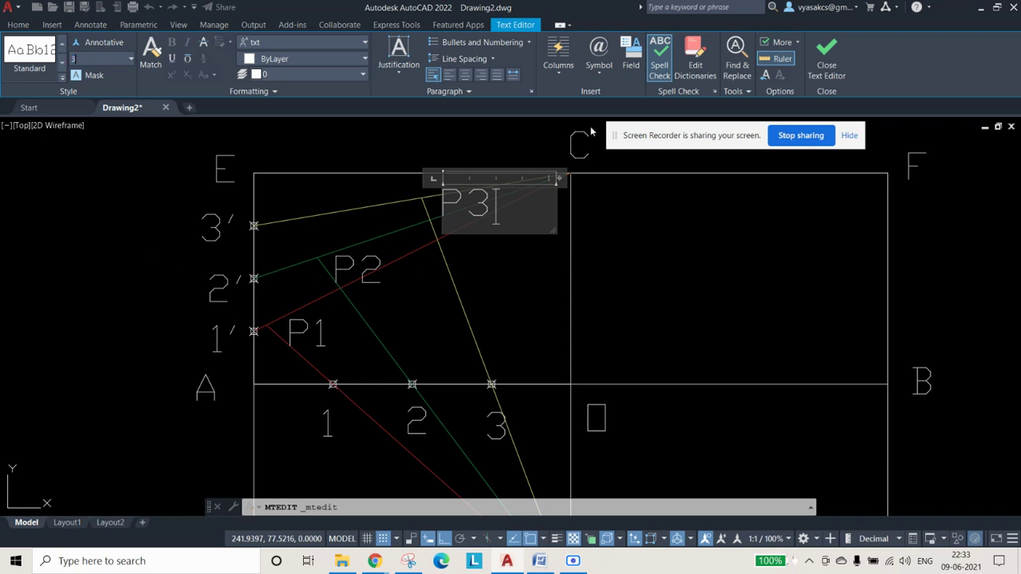
left_click(824, 63)
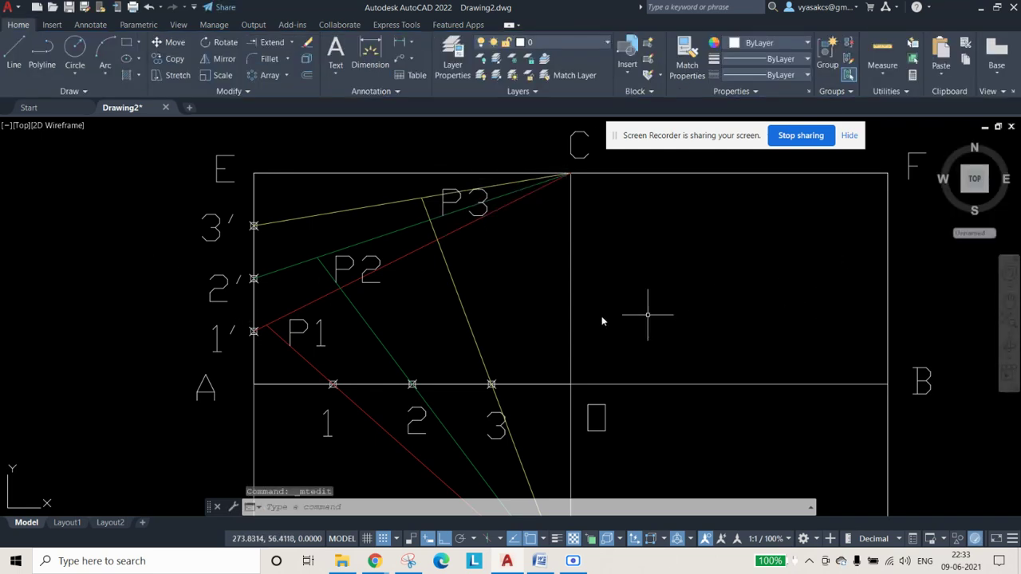
left_click(482, 205)
double_click(481, 206)
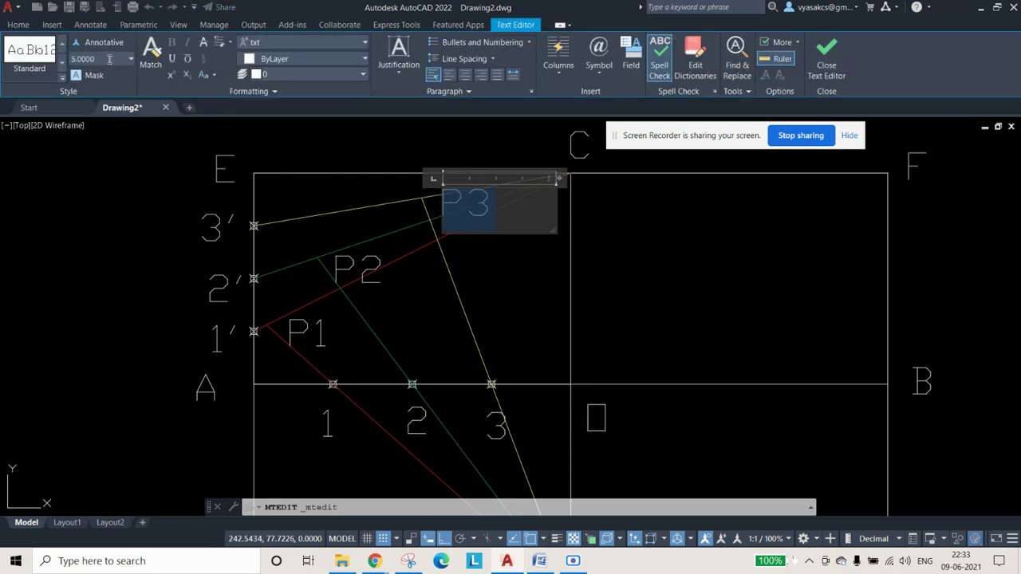
left_click(824, 62)
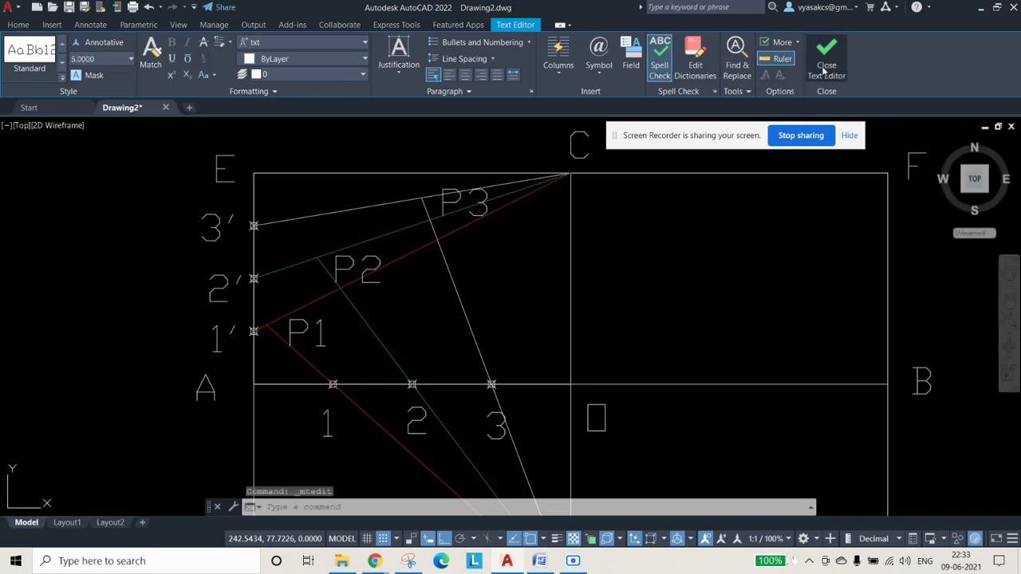
Step: Set the text height of labels P3 and P2 to 3
double_click(488, 209)
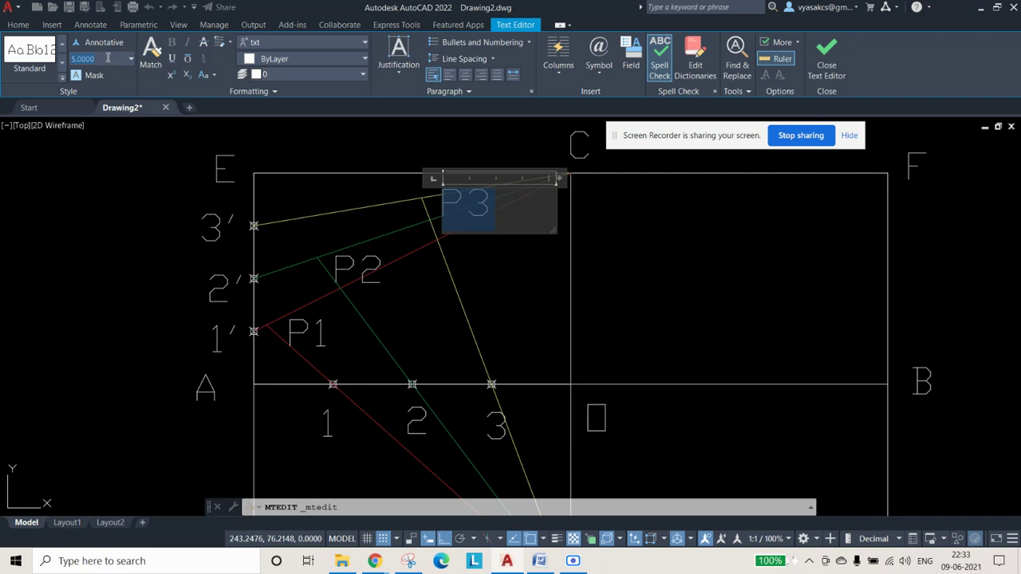
type("3")
key("Return")
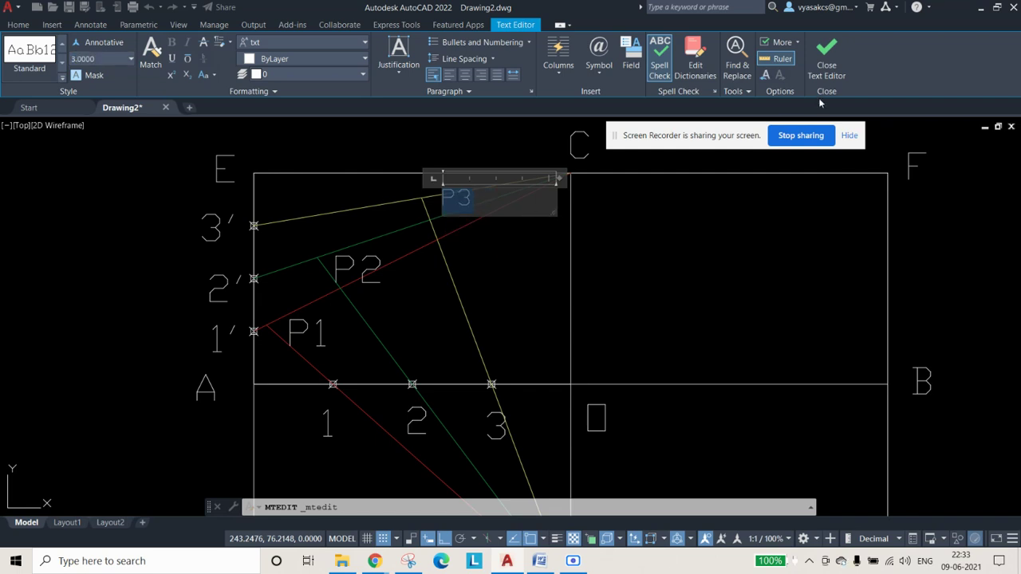
left_click(830, 60)
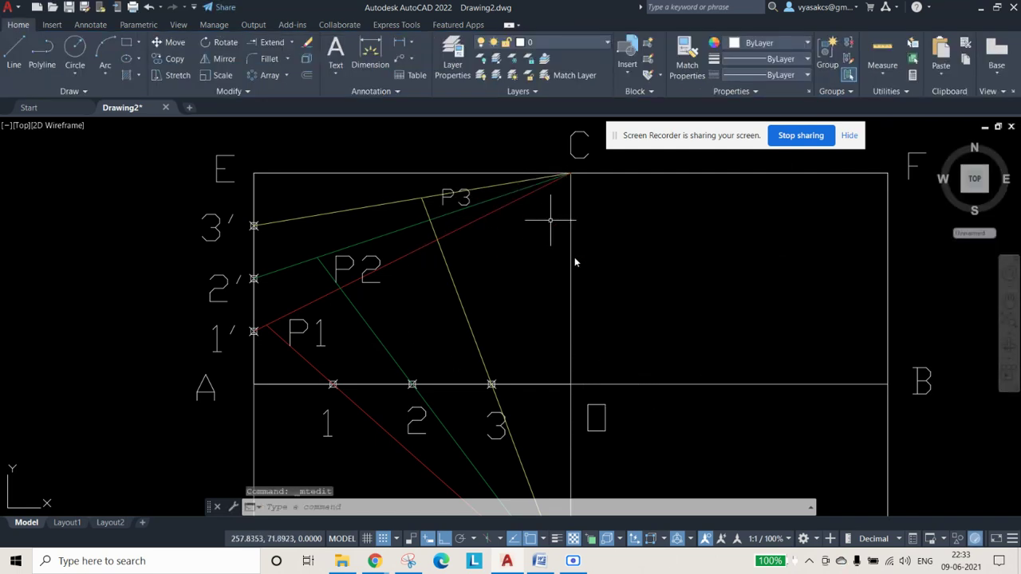
double_click(377, 264)
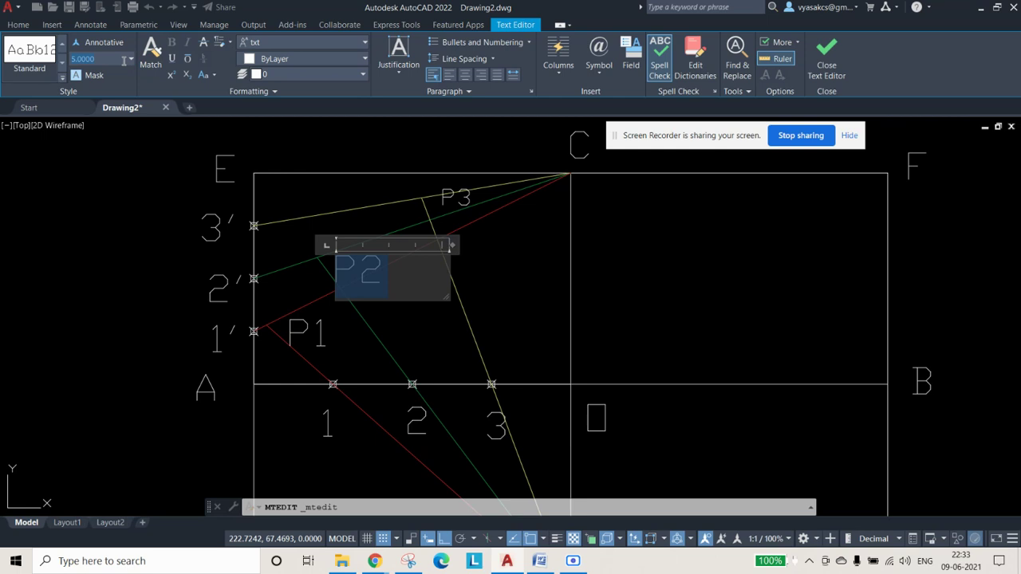
key("Return")
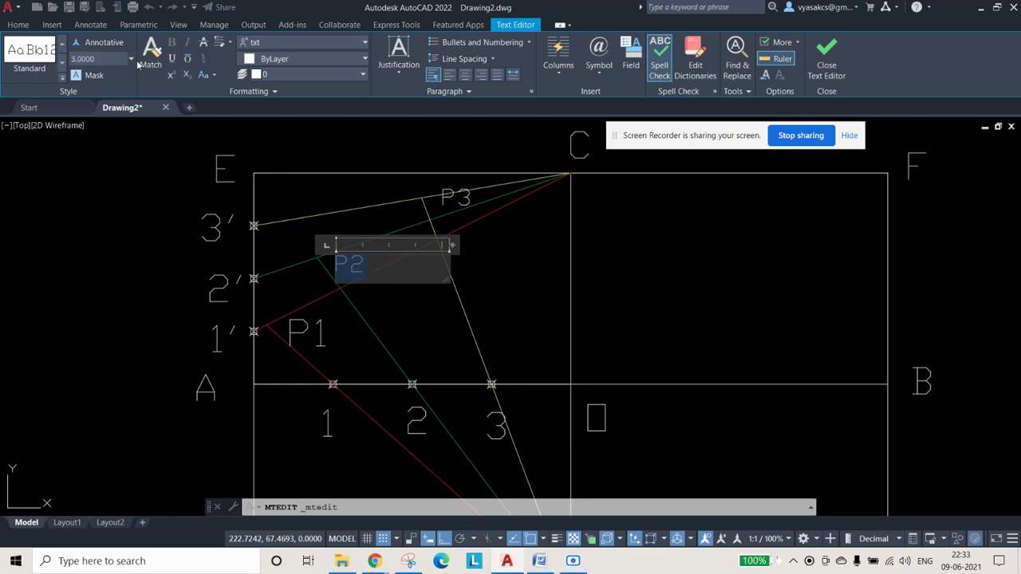
left_click(535, 264)
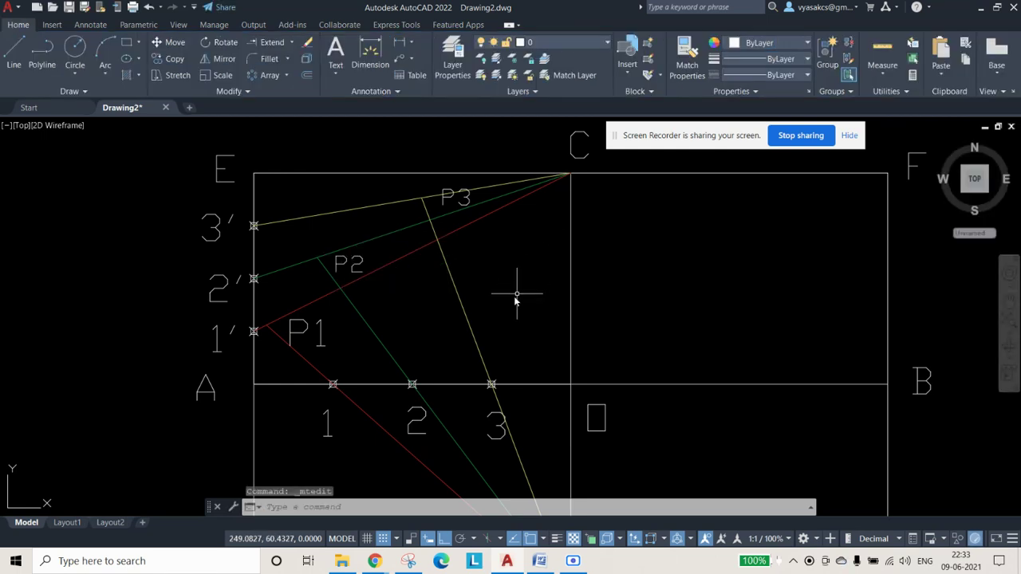
Step: Set the text height of label P1 to 3 and close the text editor
double_click(322, 333)
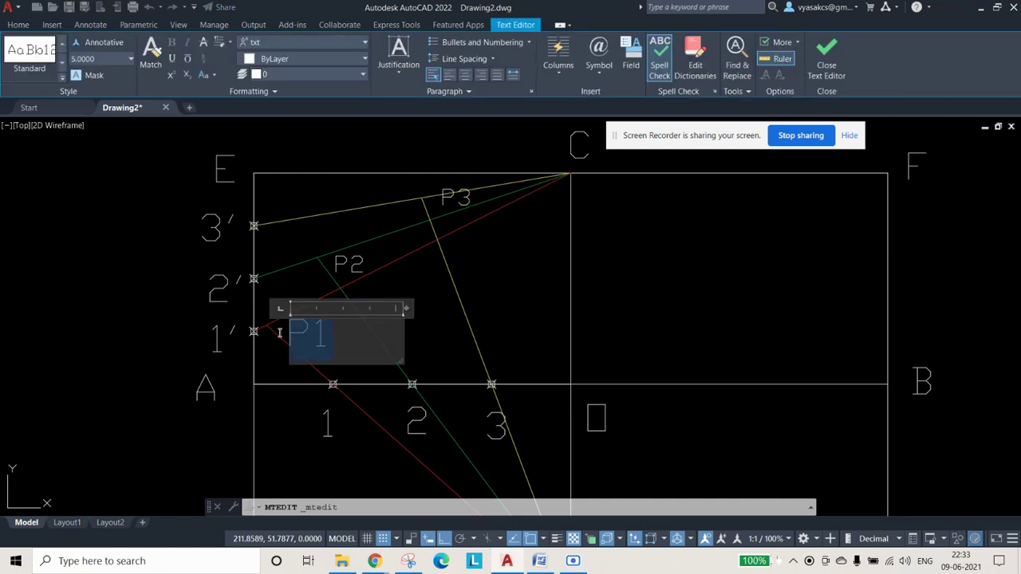
left_click(103, 59)
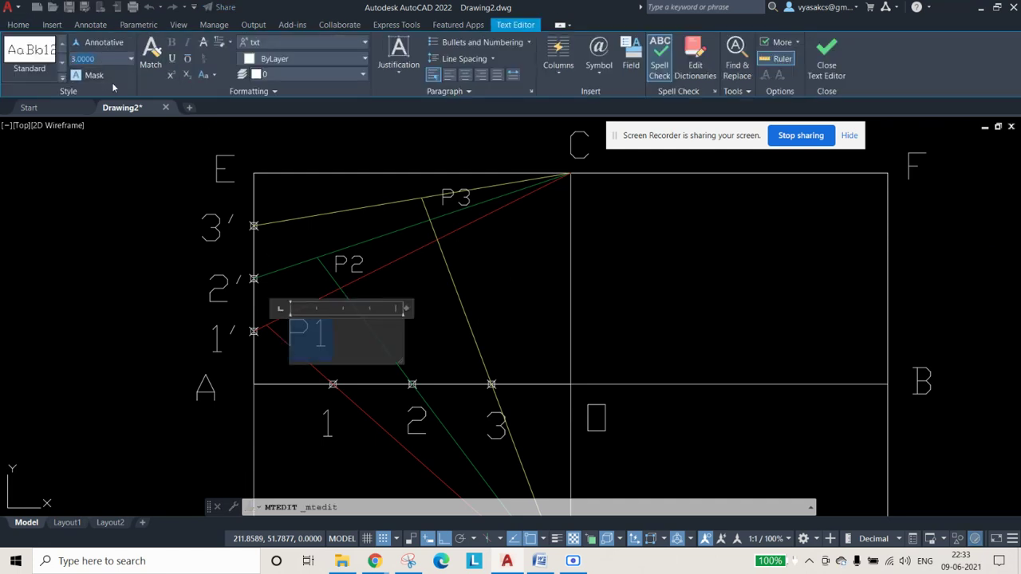
left_click(307, 41)
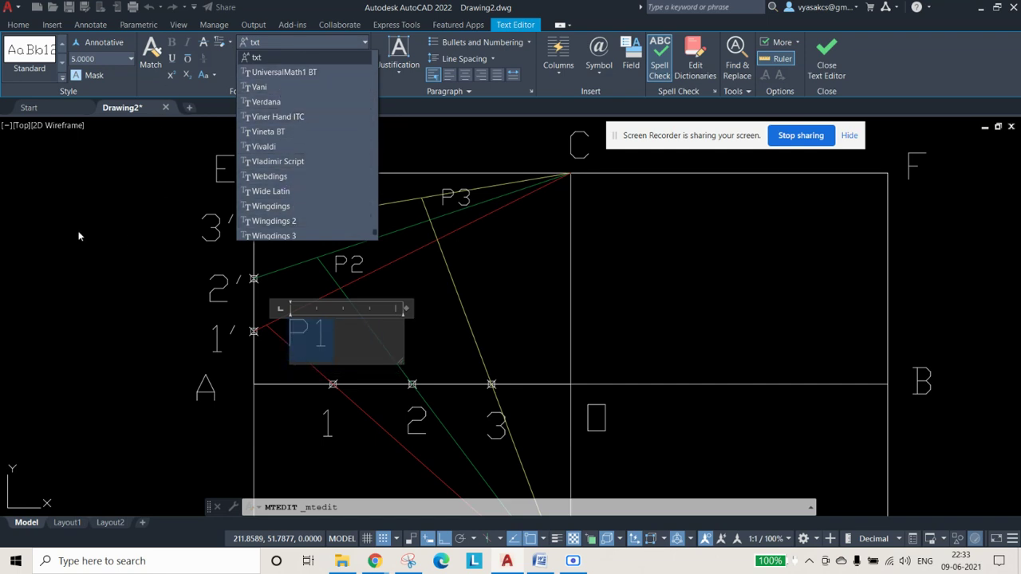
left_click(99, 60)
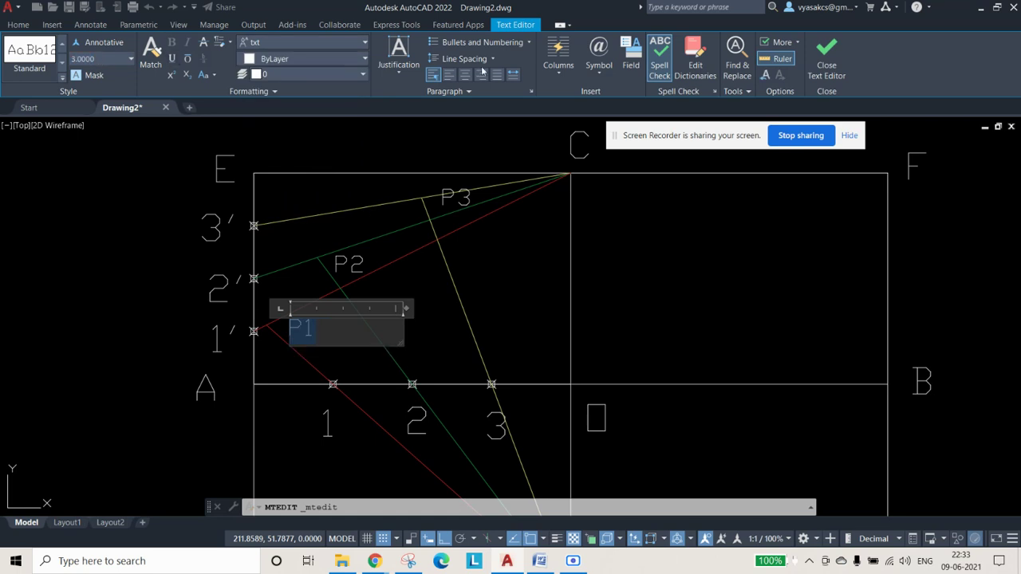
left_click(828, 58)
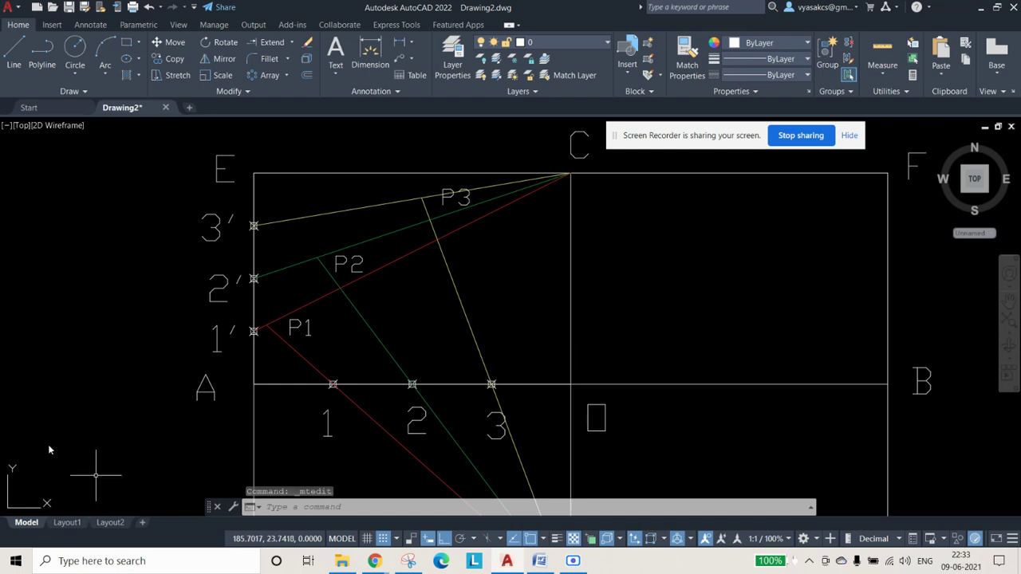
Step: Draw a polyline from A through P1, P2 and P3 to C
left_click(41, 56)
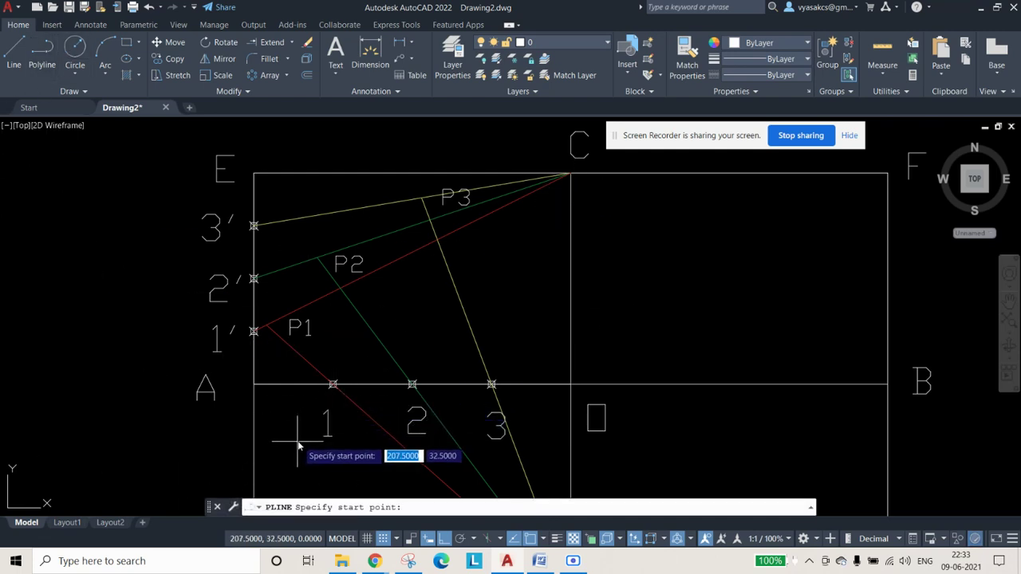
left_click(253, 385)
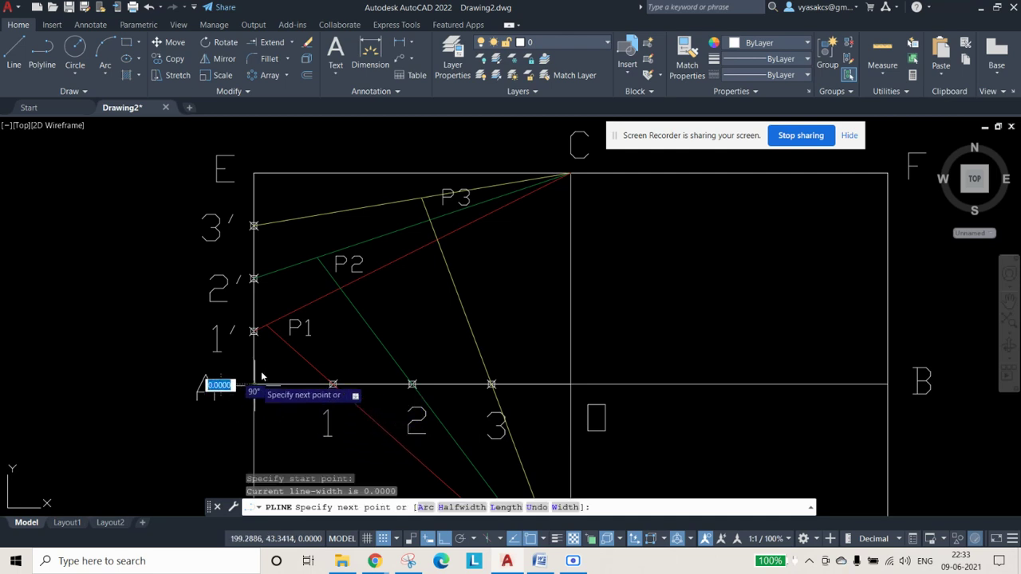
left_click(317, 256)
left_click(421, 196)
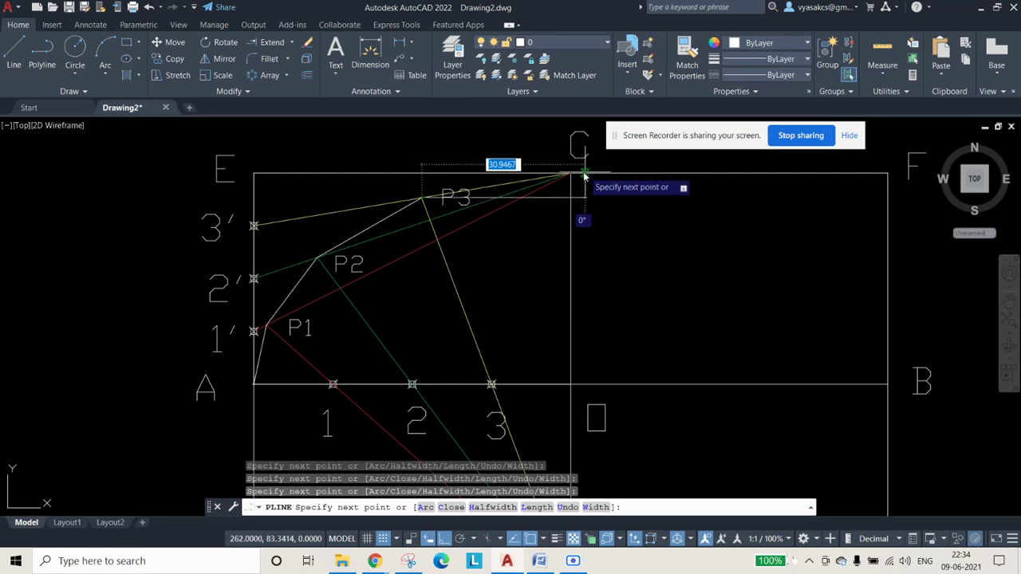
left_click(571, 171)
key("Escape")
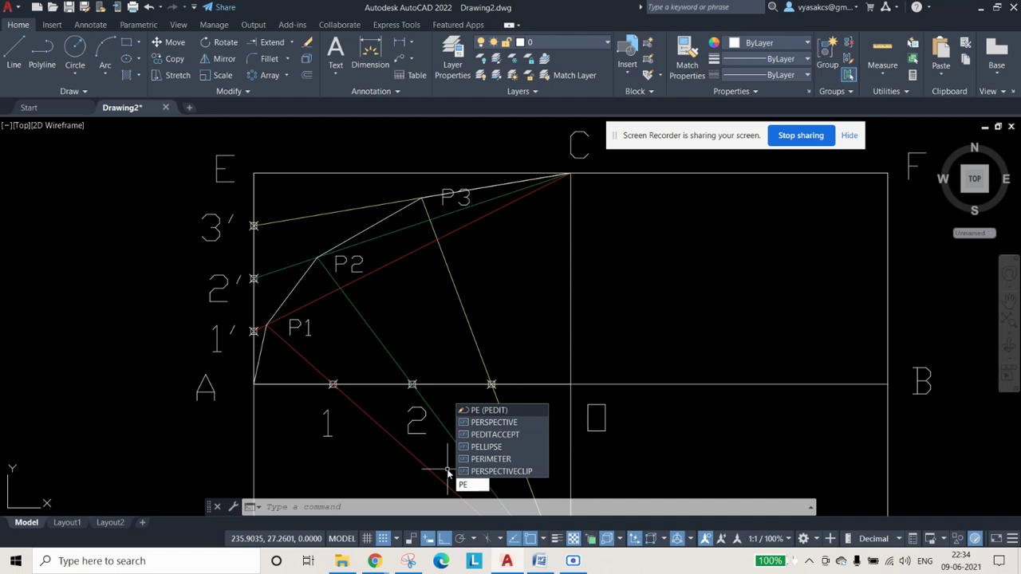
Step: Smooth the A-to-C polyline into a curve using the Fit option of PEDIT
key("Return")
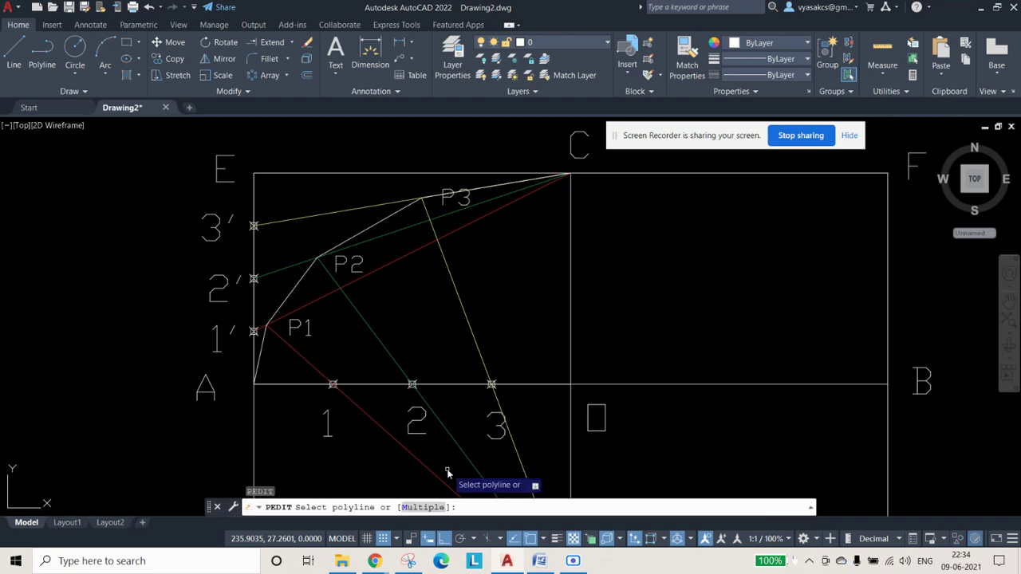
left_click(386, 220)
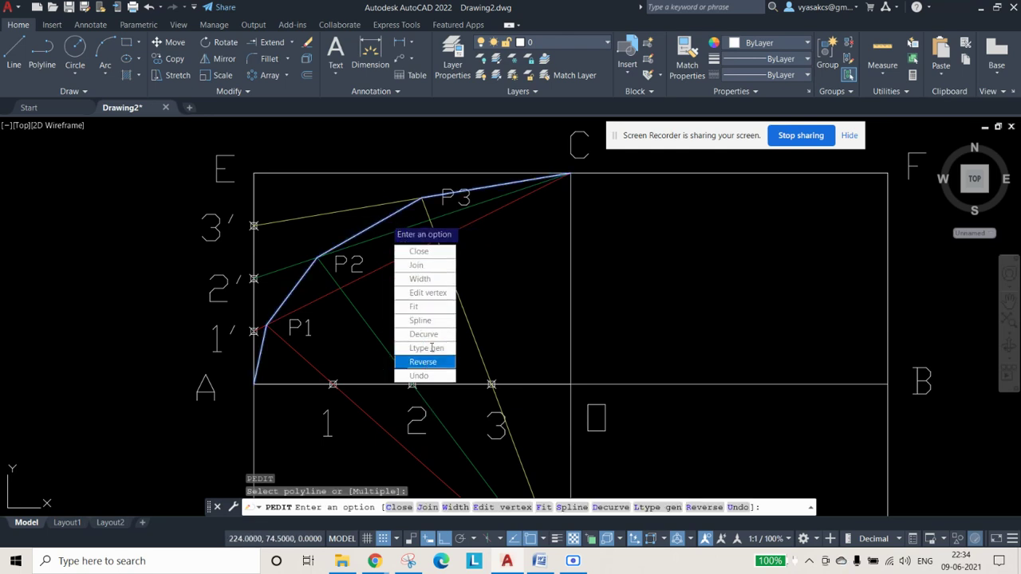
left_click(414, 308)
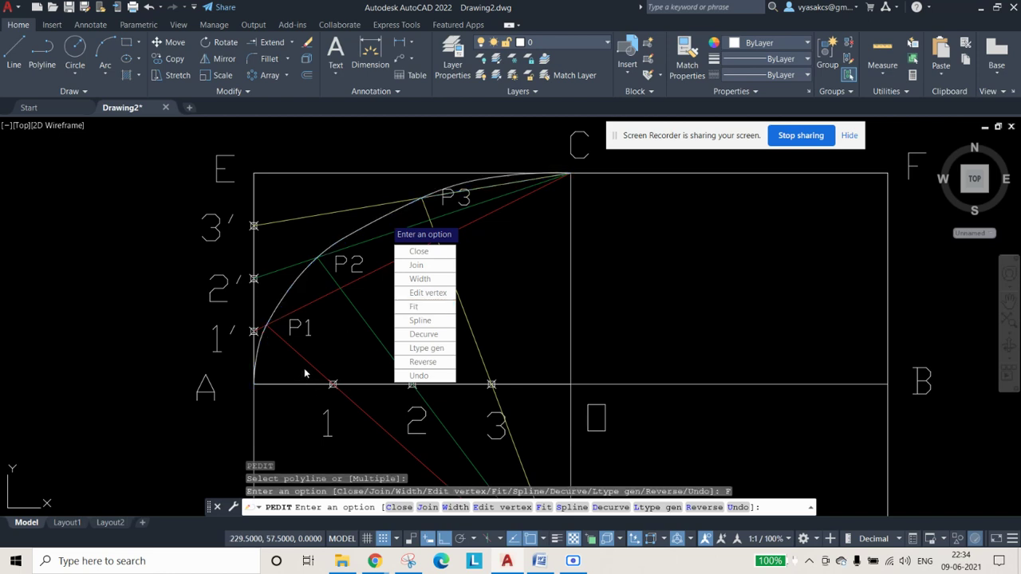
key("Escape")
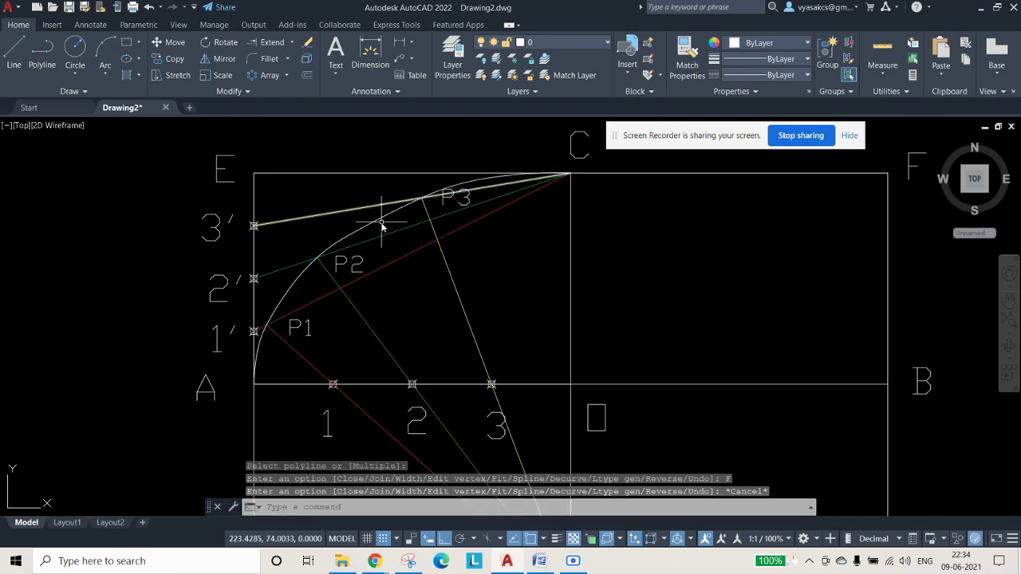
Step: Set the fitted curve's colour to Blue and its lineweight to 0.50 mm
mouse_move(372, 226)
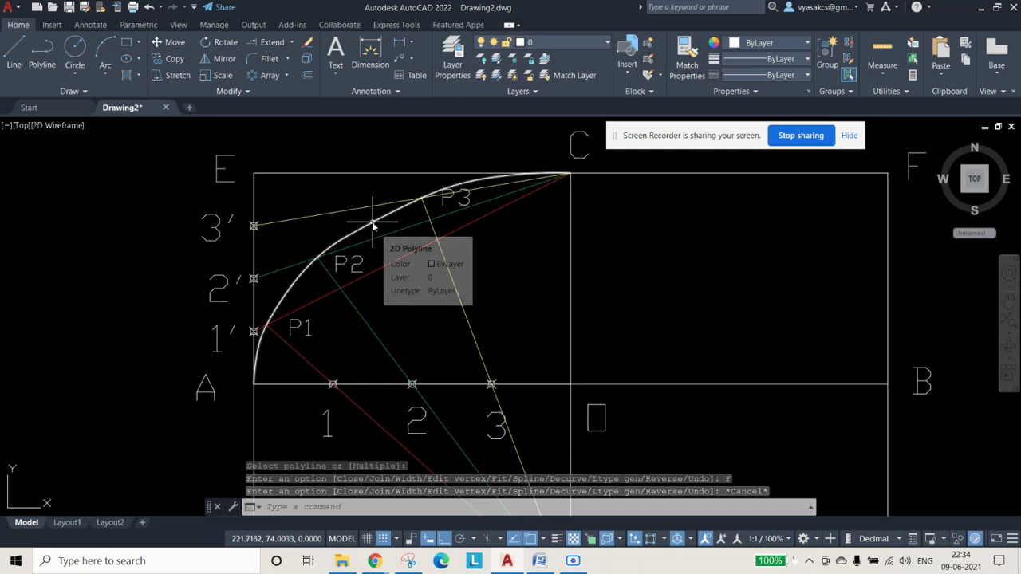
left_click(373, 226)
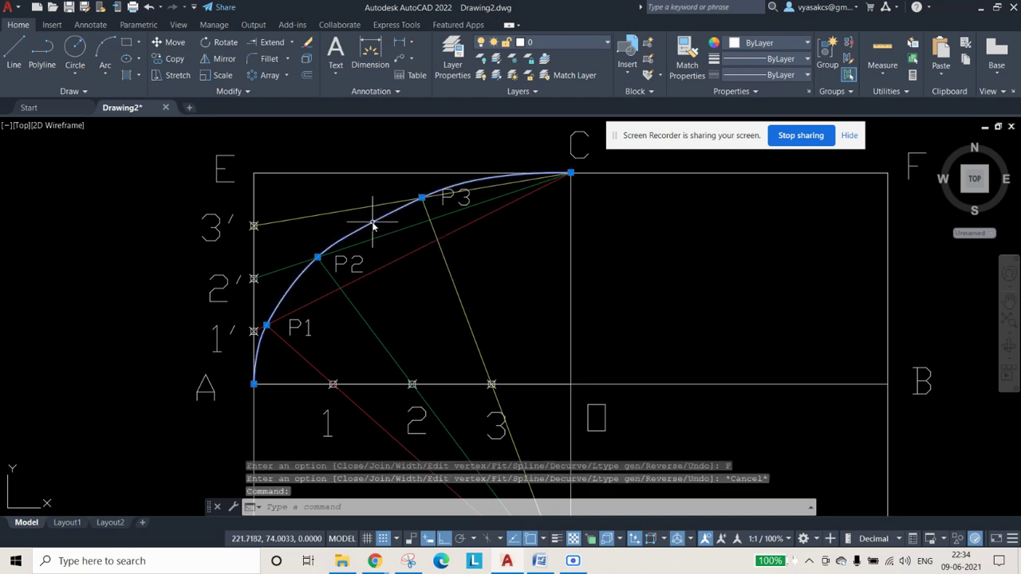
left_click(762, 43)
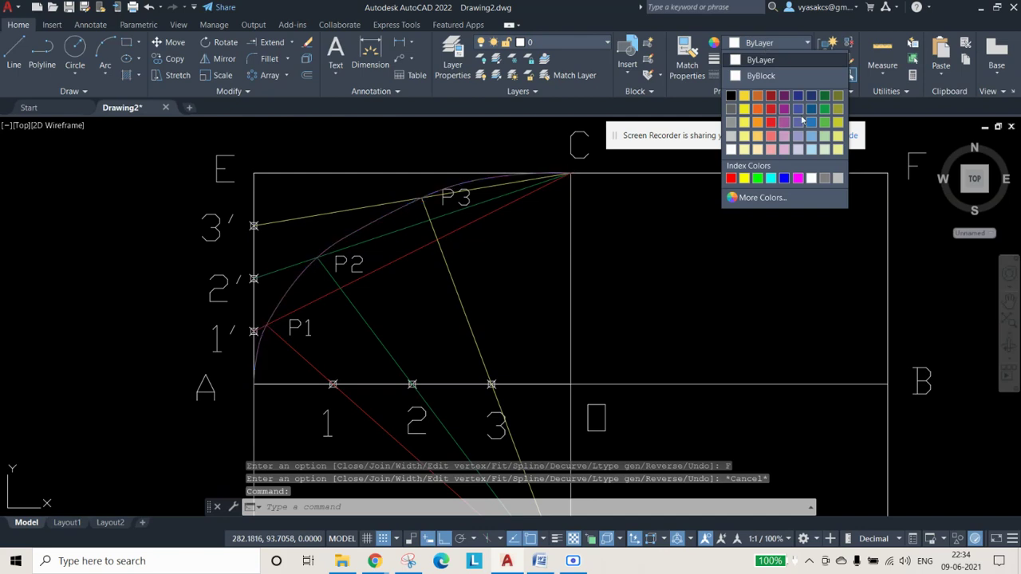
left_click(784, 178)
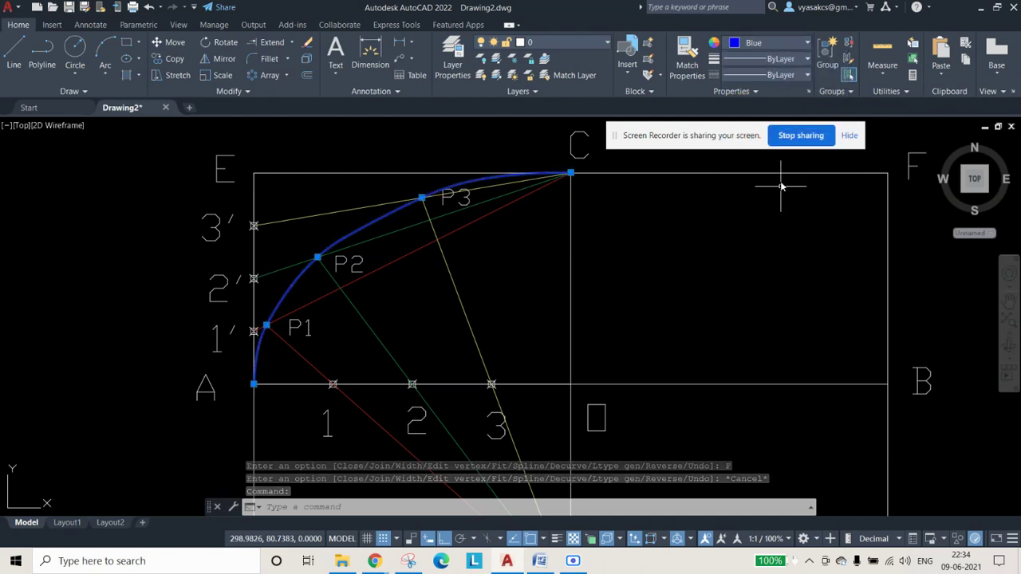
left_click(773, 60)
scroll(768, 160, "down", 2)
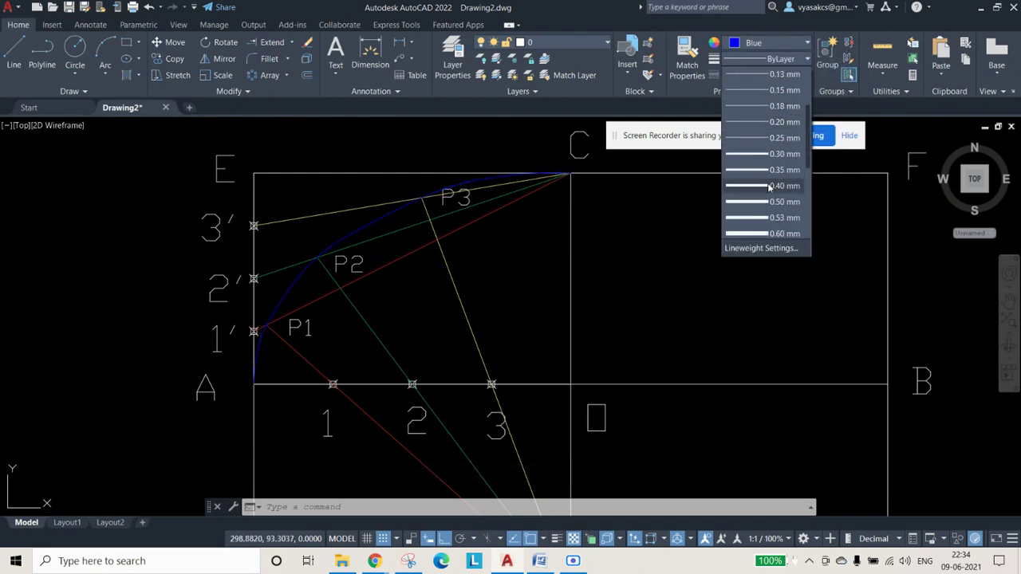
left_click(767, 203)
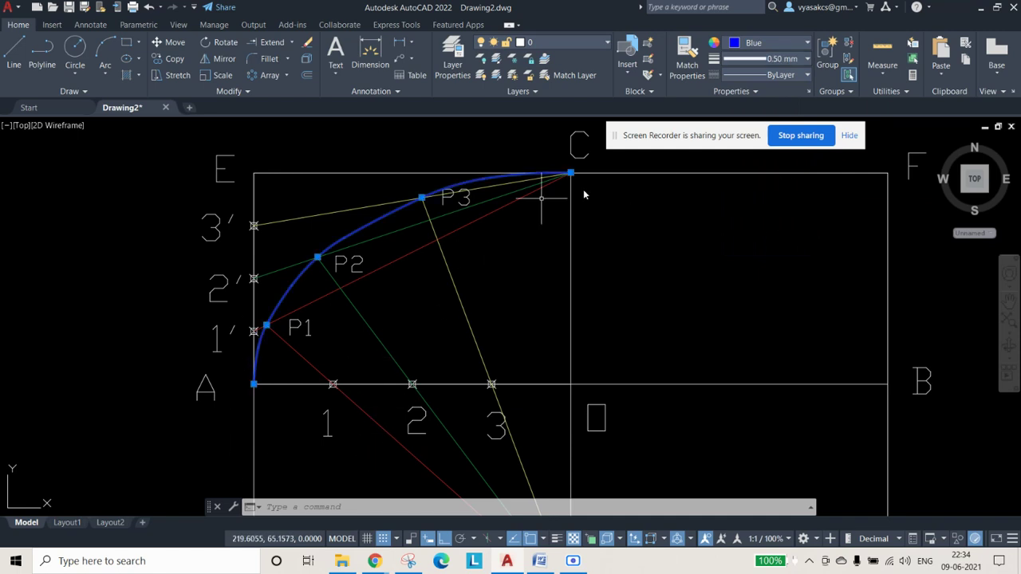
Step: Turn on lineweight display for the drawing and deselect the curve
left_click(557, 539)
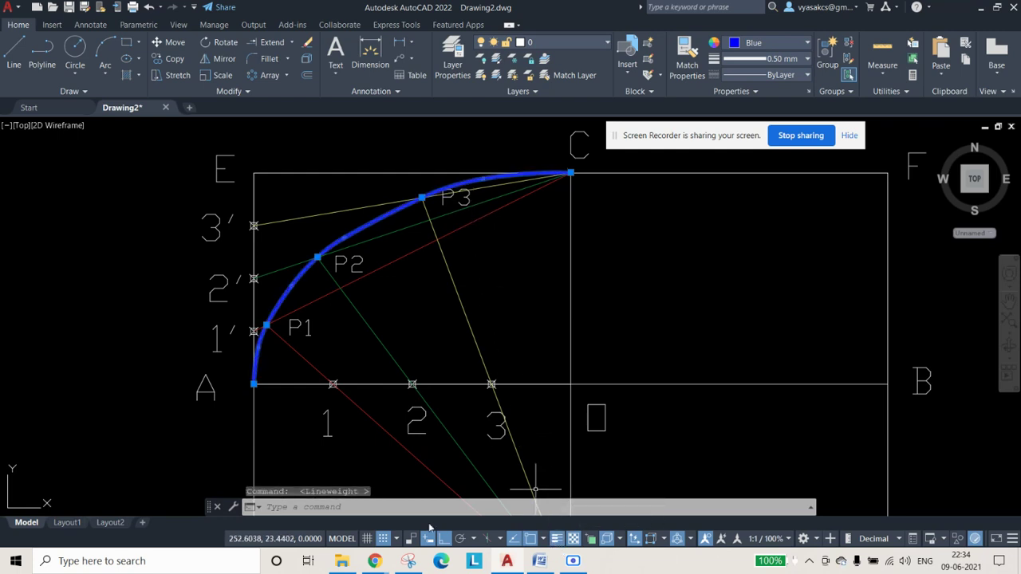
key("Escape")
key("Escape")
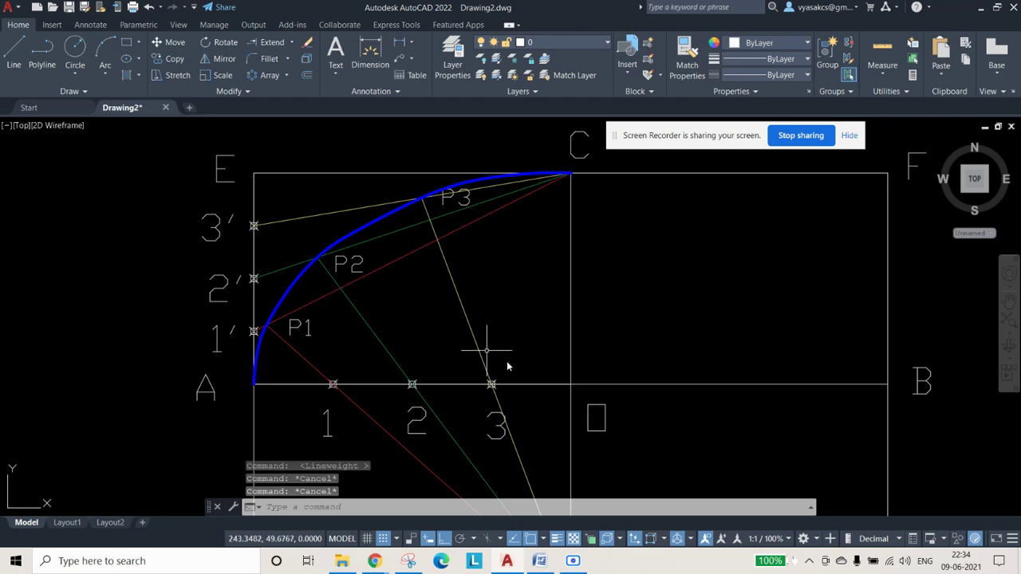
Step: Mirror the blue quarter curve about the vertical axis CD, keeping the source object
scroll(635, 431, "down", 2)
mouse_move(635, 432)
middle_mouse_down()
mouse_move(649, 375)
mouse_move(553, 304)
middle_mouse_up()
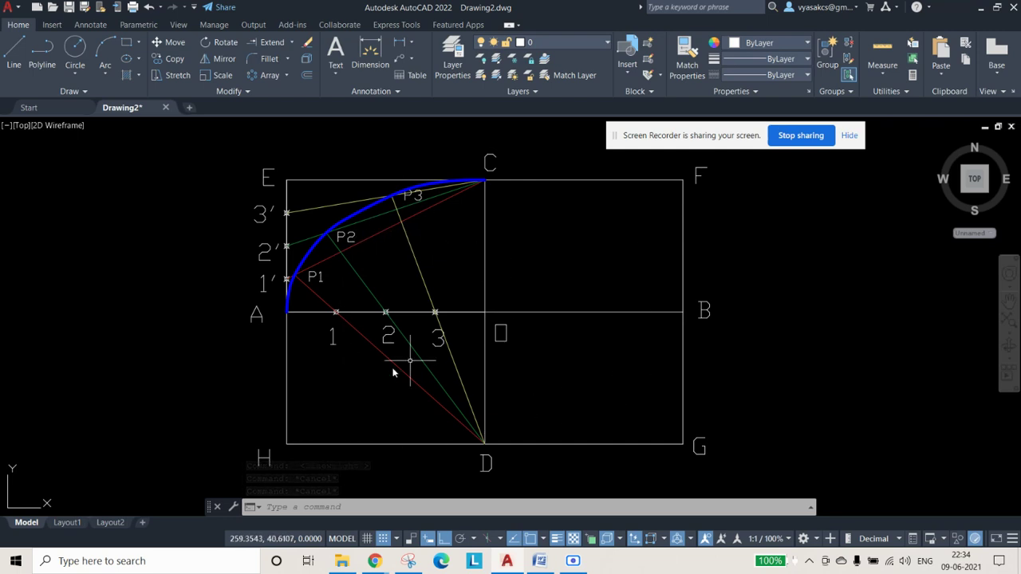
left_click(224, 61)
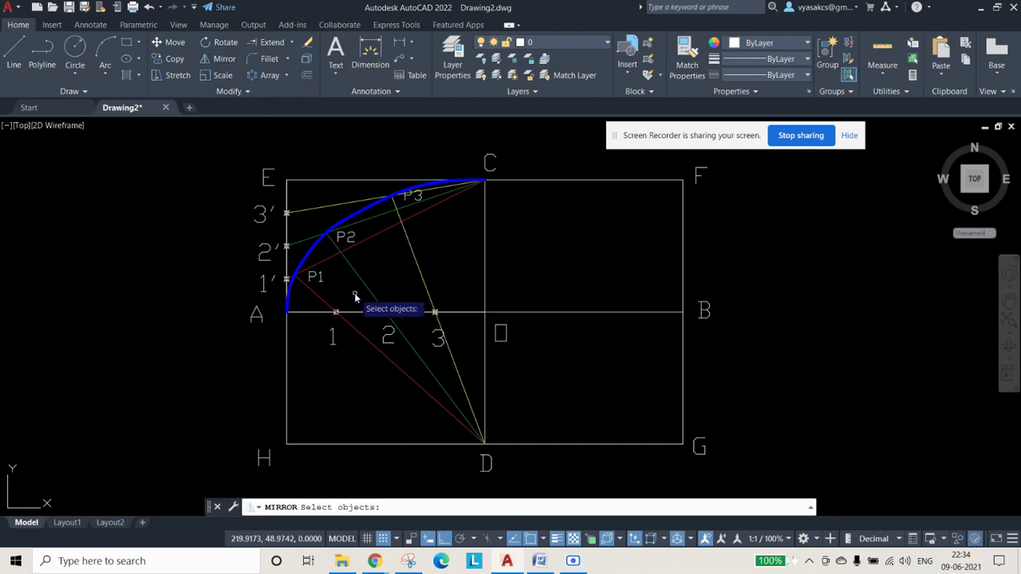
left_click(365, 212)
key("Return")
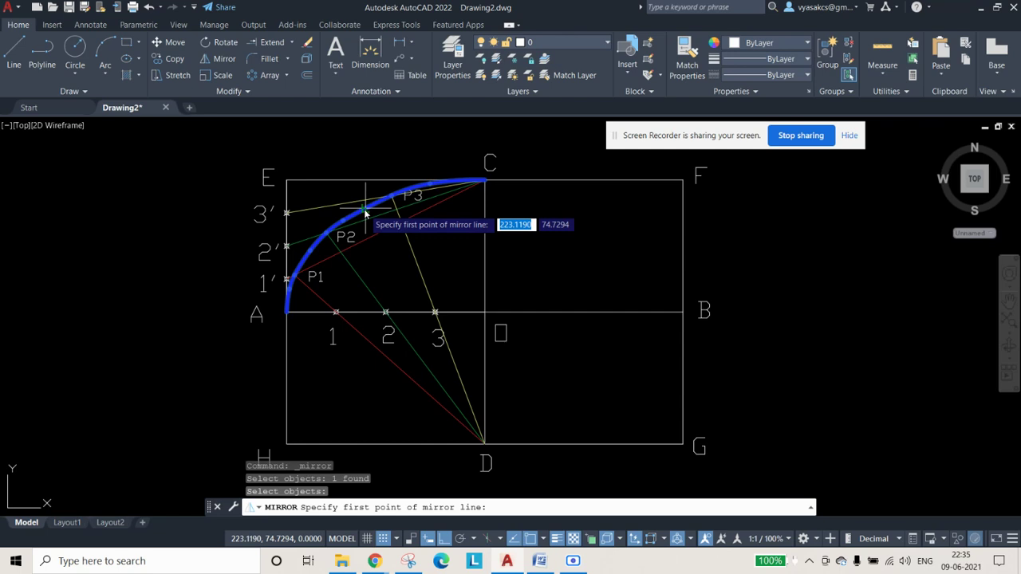
left_click(484, 181)
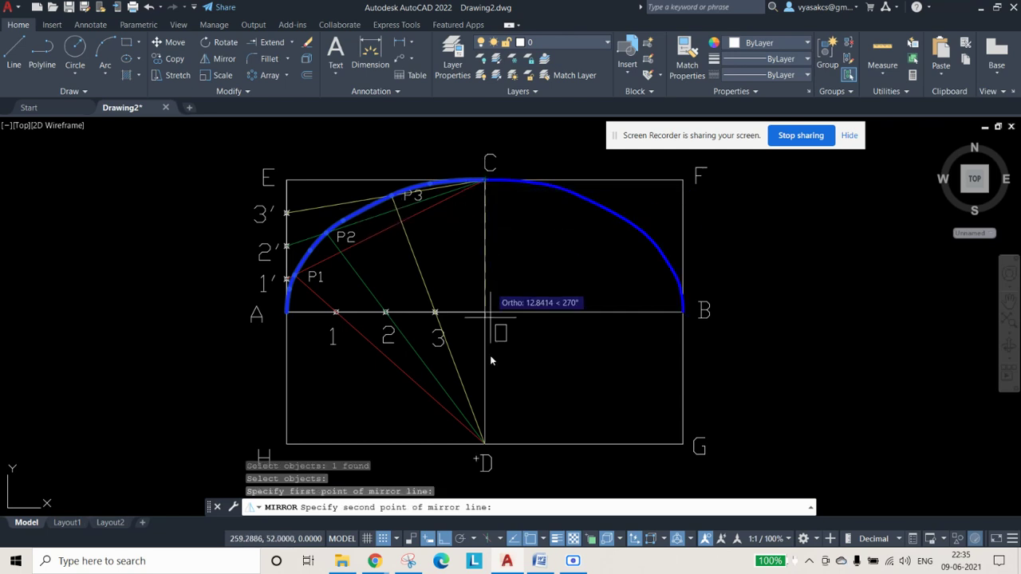
left_click(484, 442)
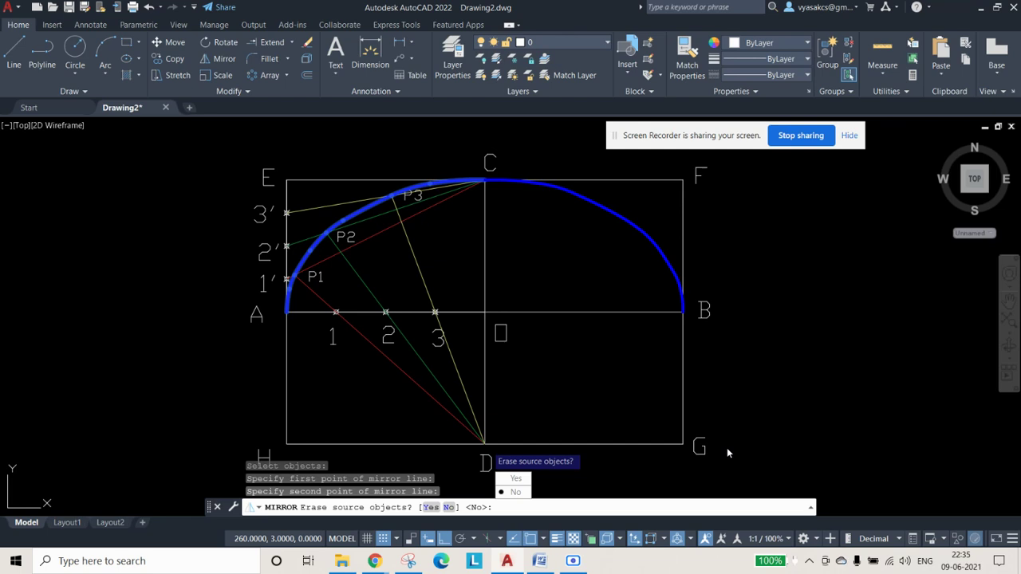
key("Return")
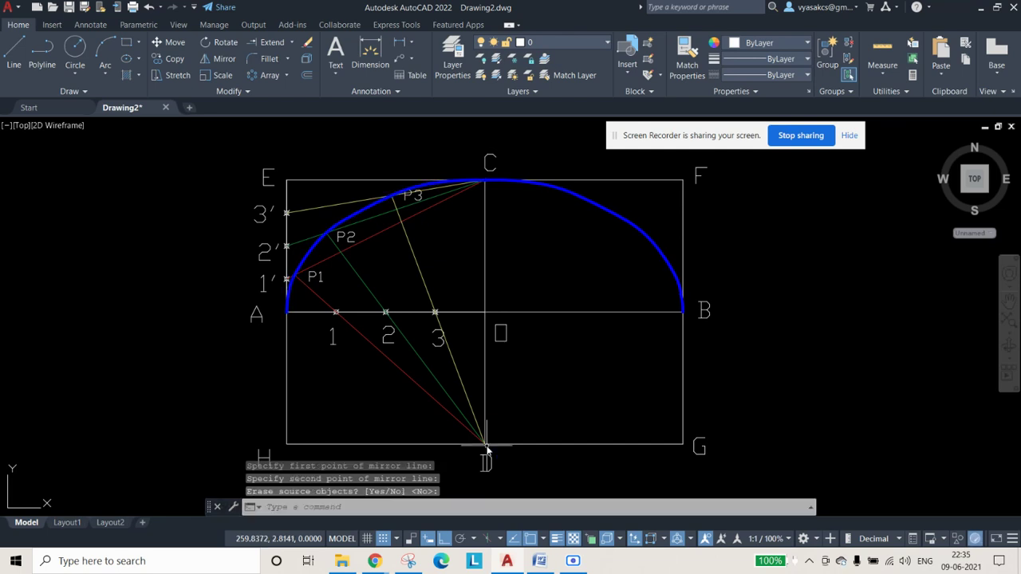
Step: Mirror both upper quarter curves about the horizontal axis AB, keeping the source objects, to complete the ellipse
left_click(218, 58)
left_click(345, 210)
left_click(604, 209)
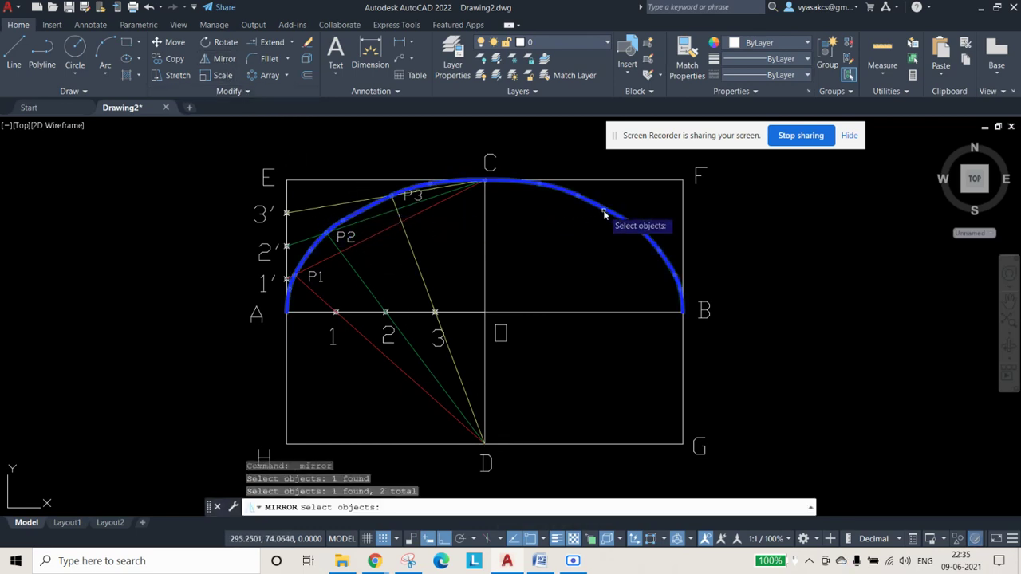
key("Return")
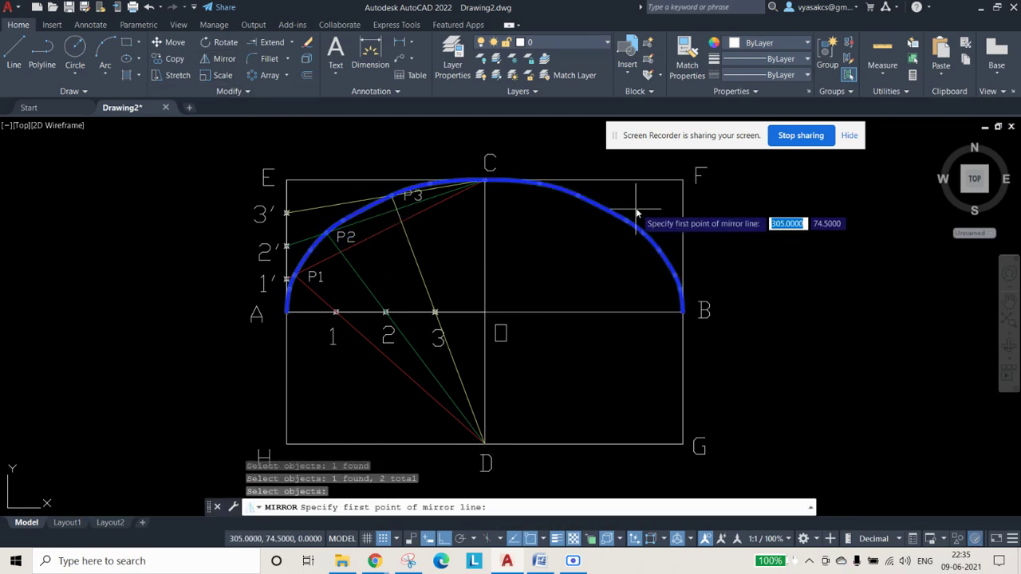
left_click(288, 312)
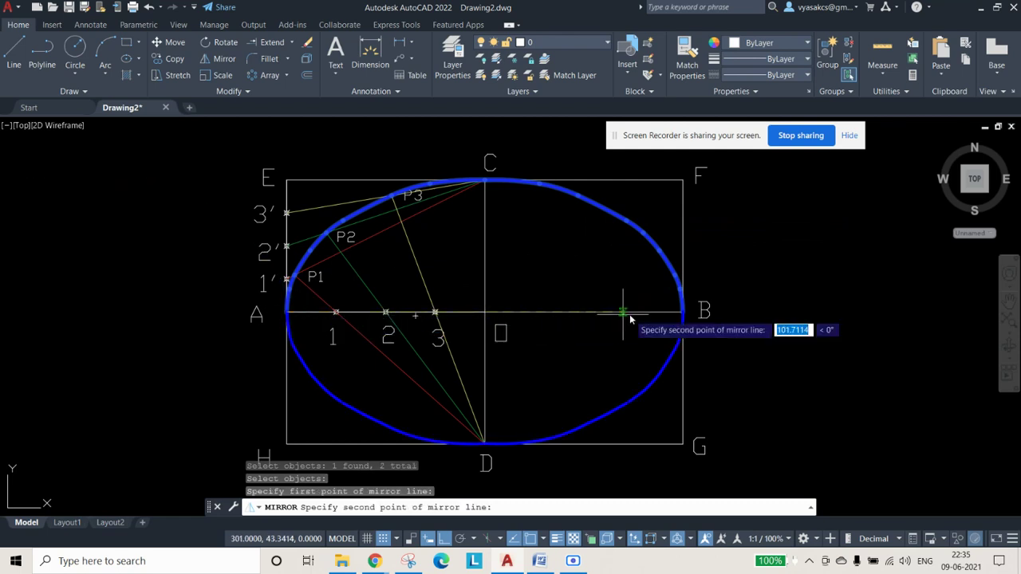
left_click(682, 312)
key("Return")
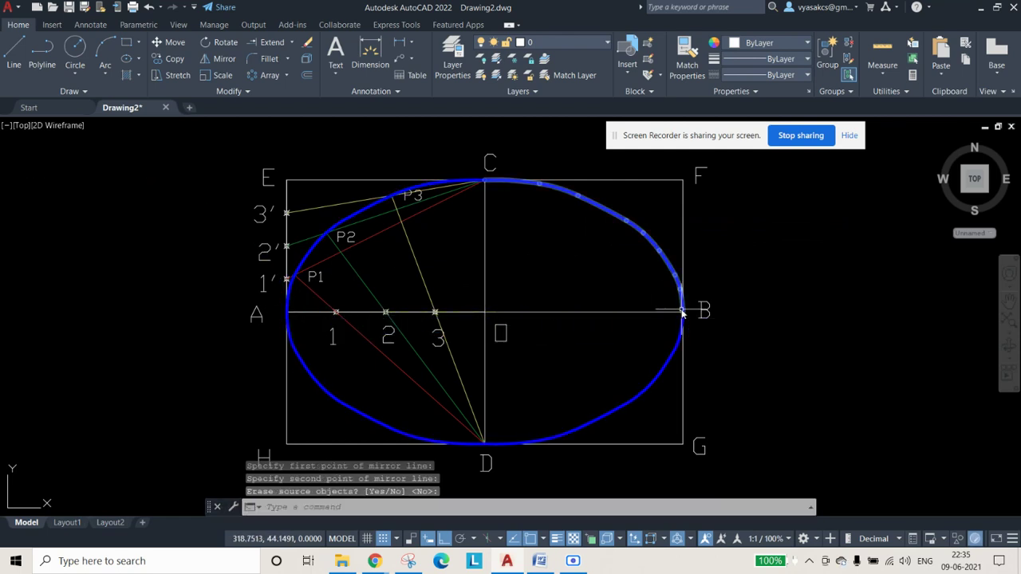
key("Escape")
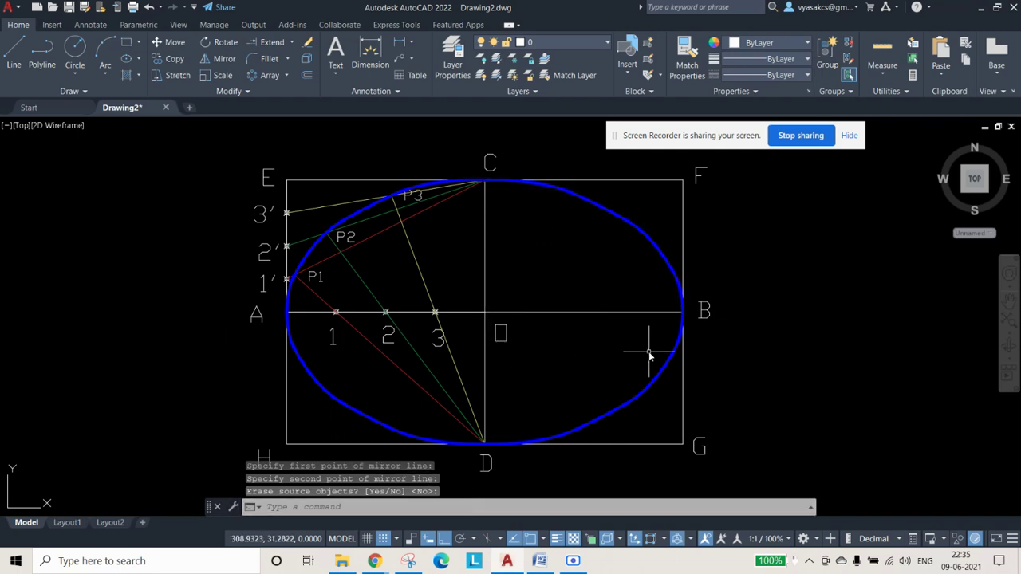
Step: Switch to the Word question document and check the given dimensions of major axis AB and minor axis CD
scroll(649, 354, "down", 3)
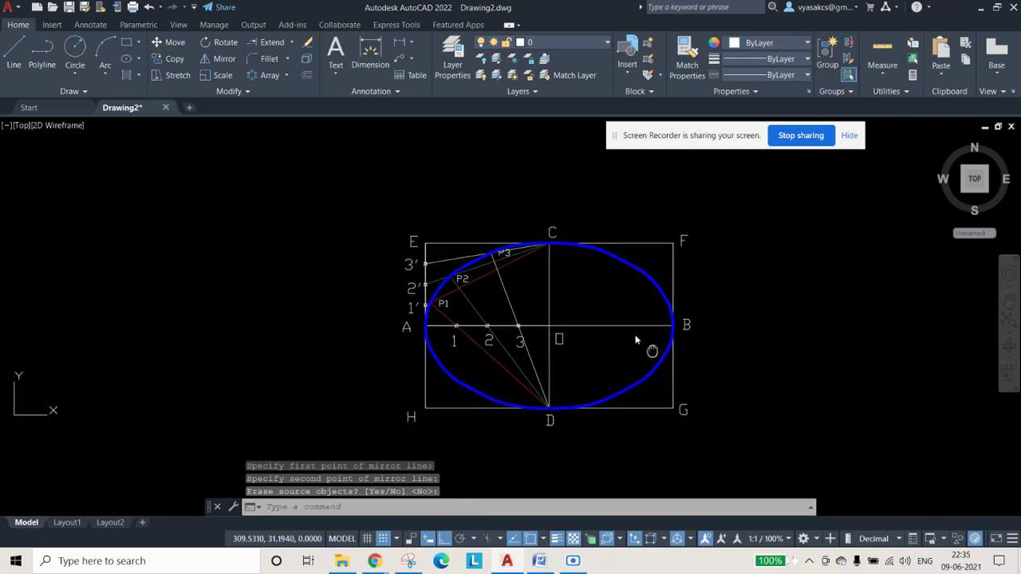
middle_click_drag(654, 346, 604, 306)
left_click(549, 562)
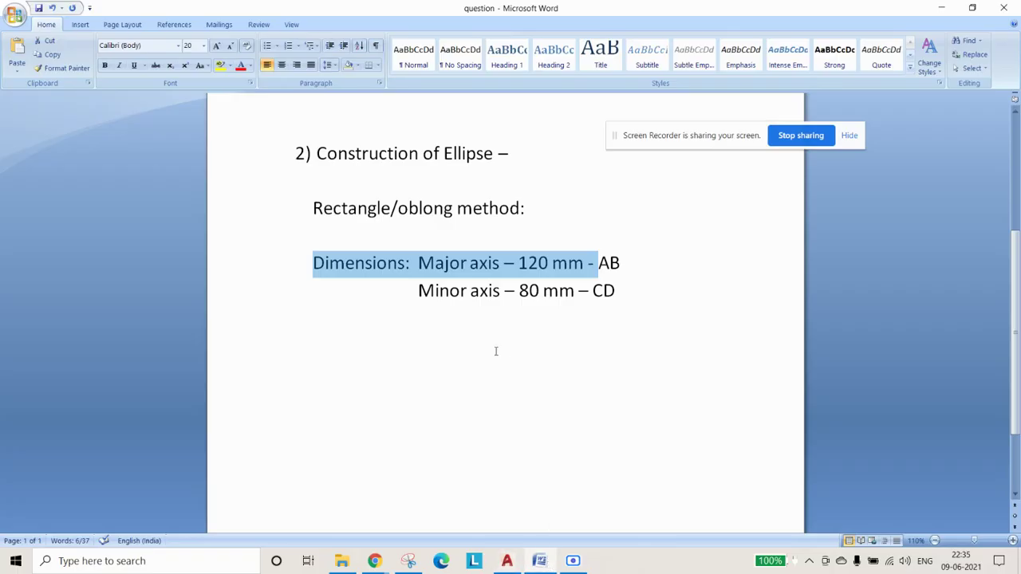
left_click(514, 354)
left_click_drag(519, 262, 598, 264)
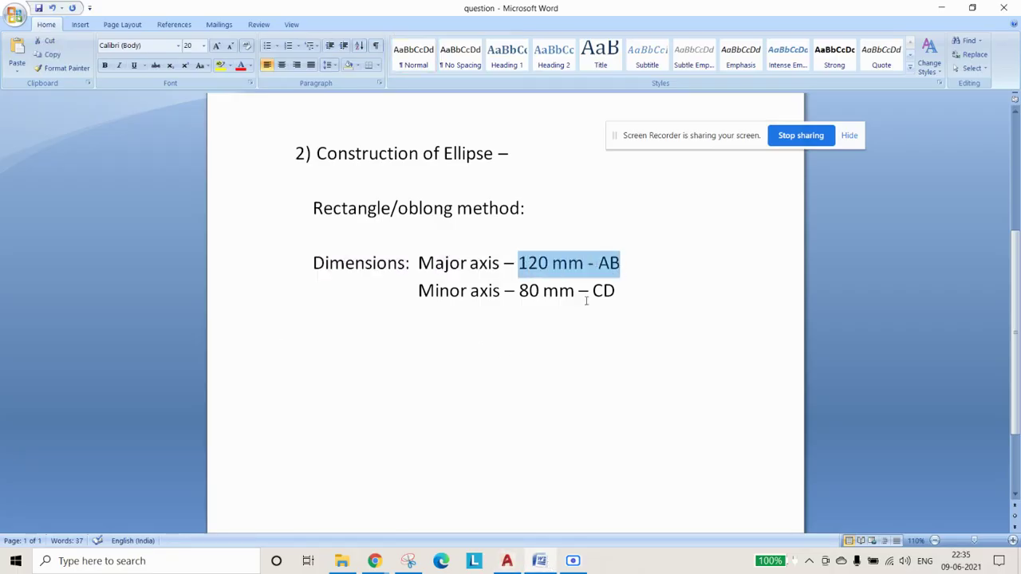
left_click_drag(519, 291, 591, 475)
Step: Return to AutoCAD and dimension the rectangle's lower edge from H to G, placing the dimension line below it
left_click(533, 565)
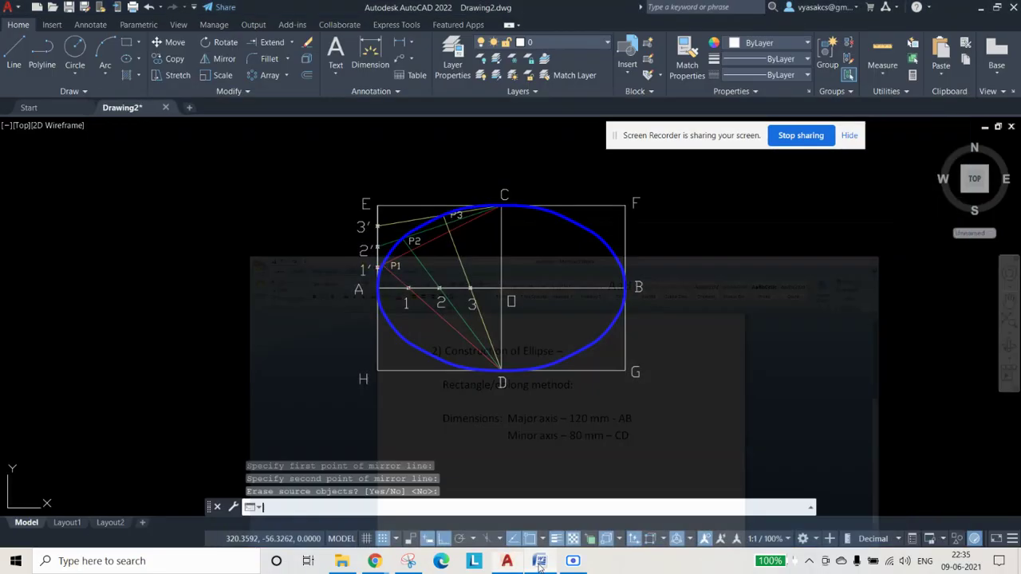
left_click(369, 51)
left_click(380, 382)
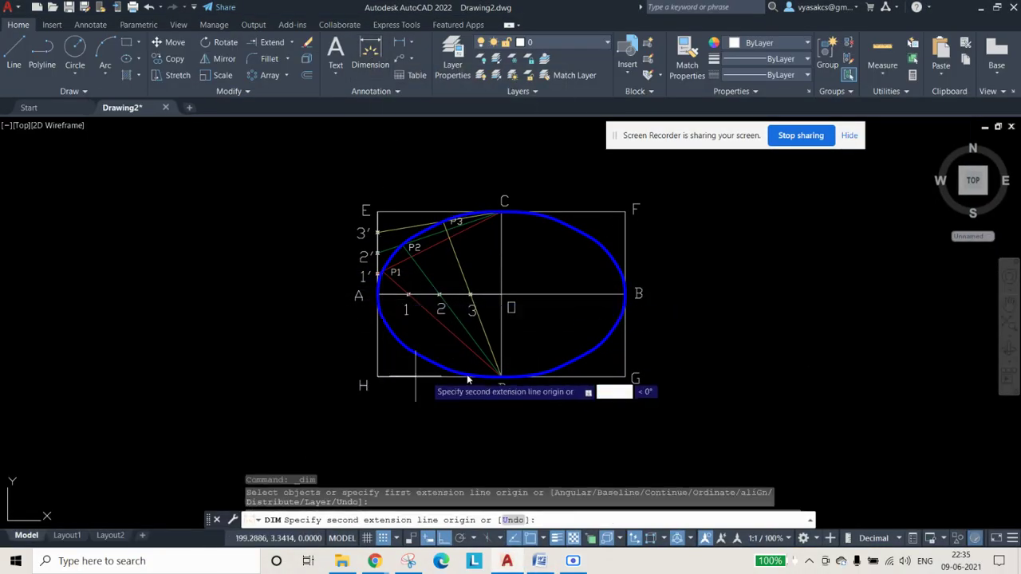
left_click(626, 376)
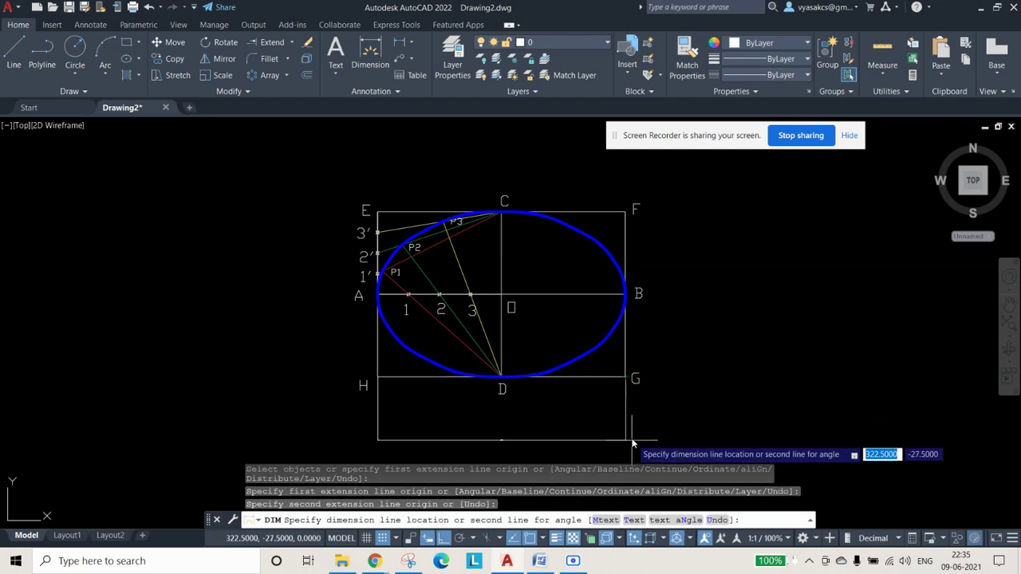
left_click(630, 423)
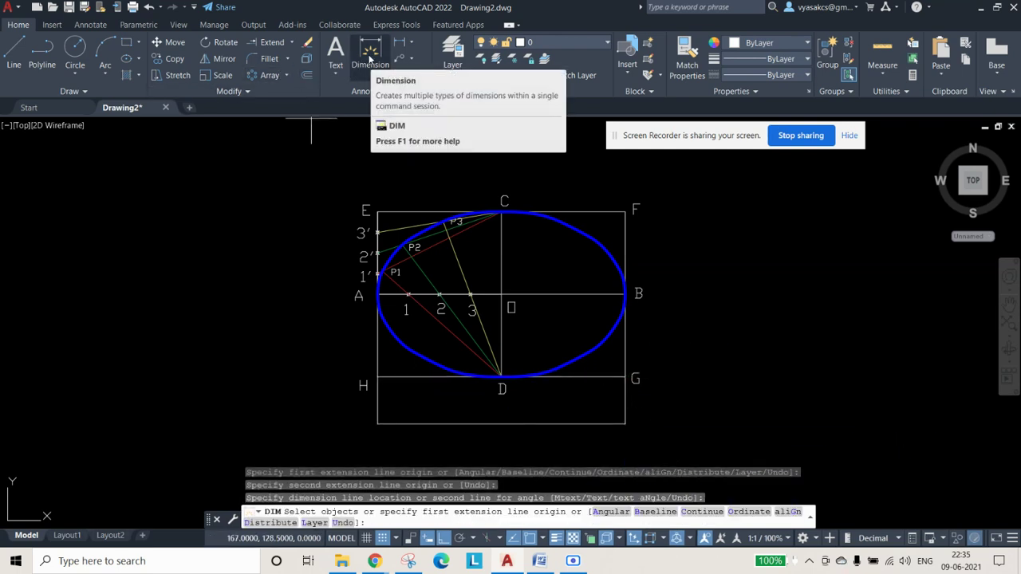
Step: Dimension the rectangle's right edge from F to G, placing the dimension line to its right
left_click(371, 57)
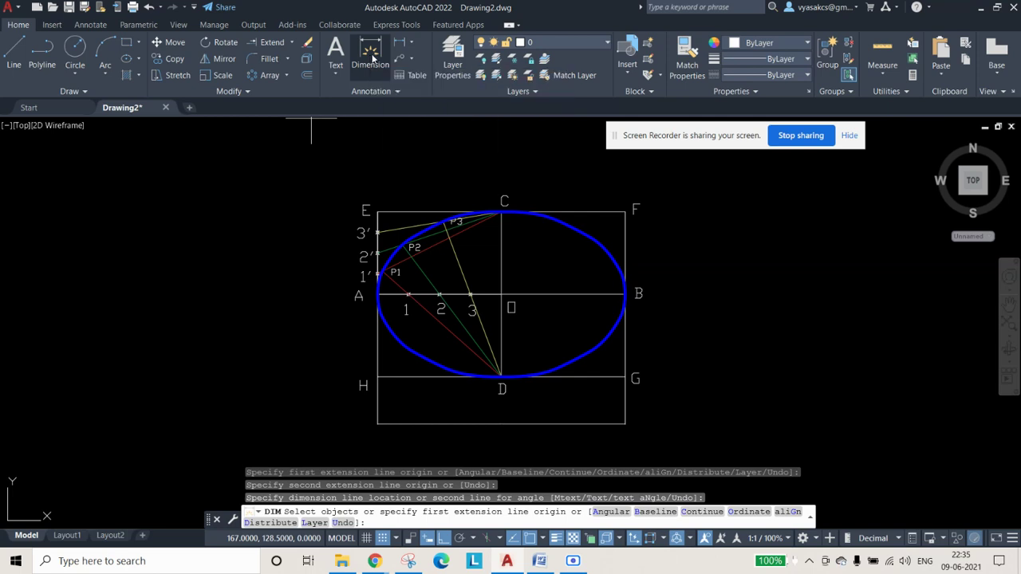
left_click(625, 212)
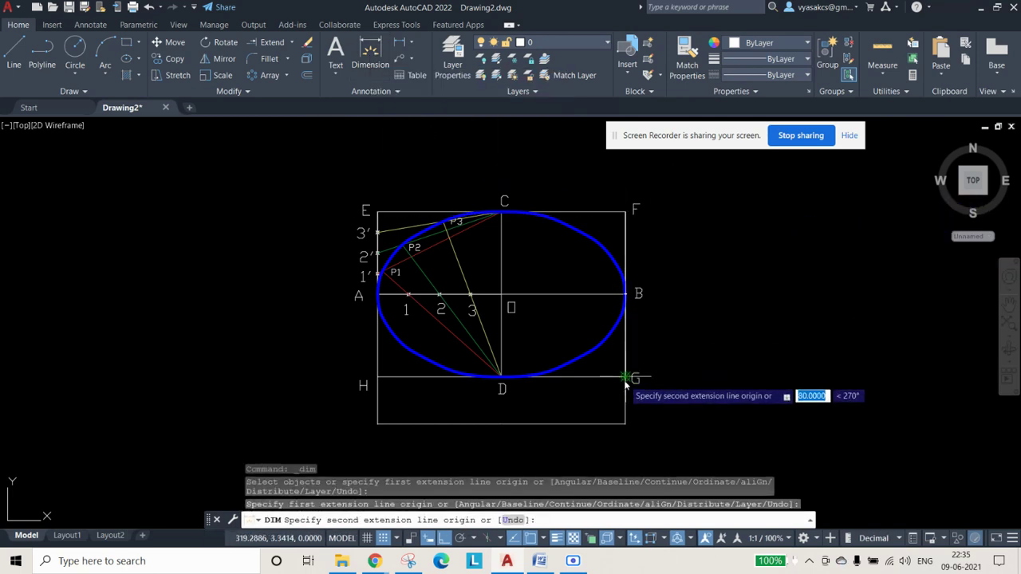
left_click(625, 376)
left_click(702, 381)
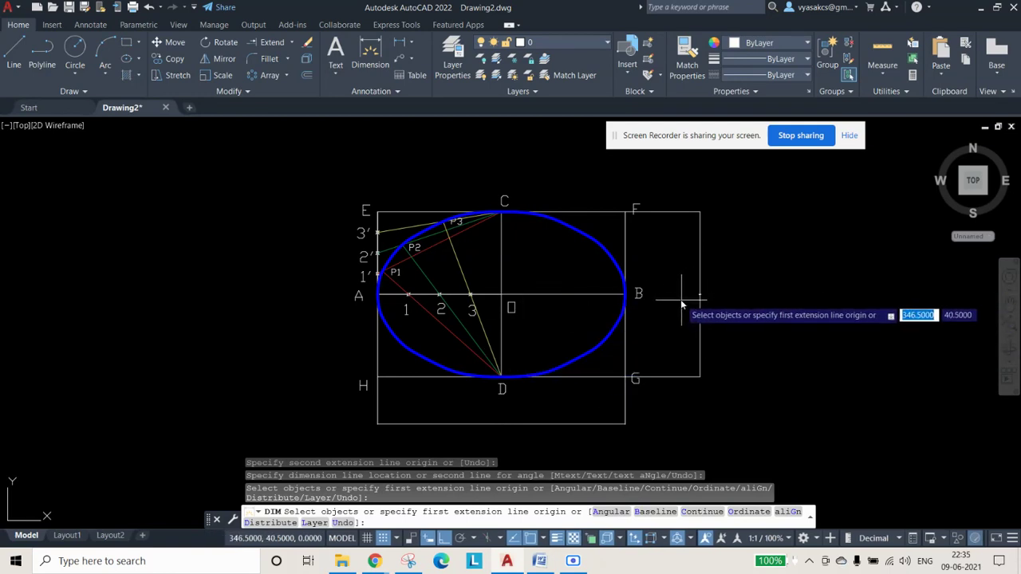
key("Return")
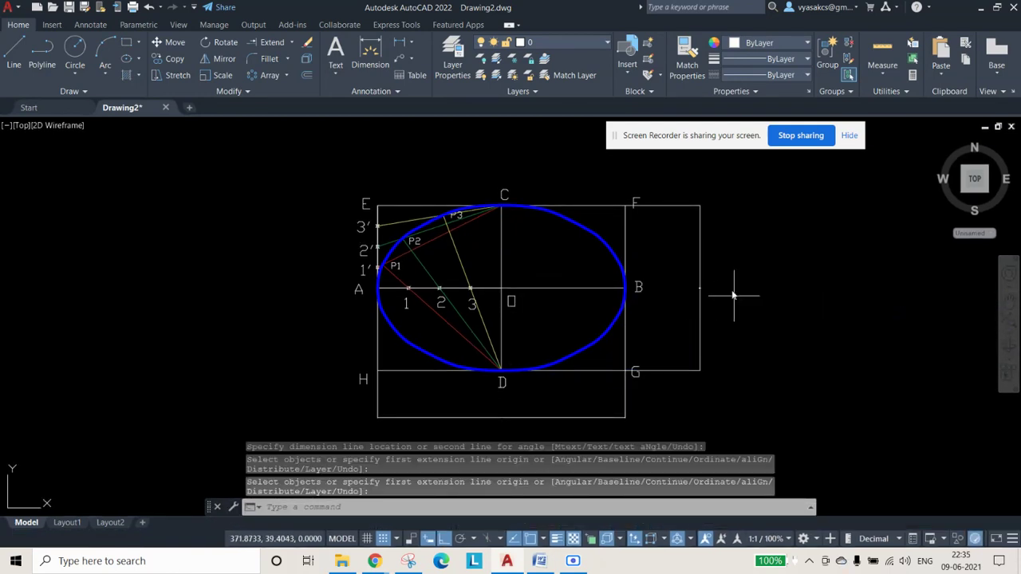
Step: Modify the Standard dimension style, setting the text height to 4 and increasing the arrow size
type("DI")
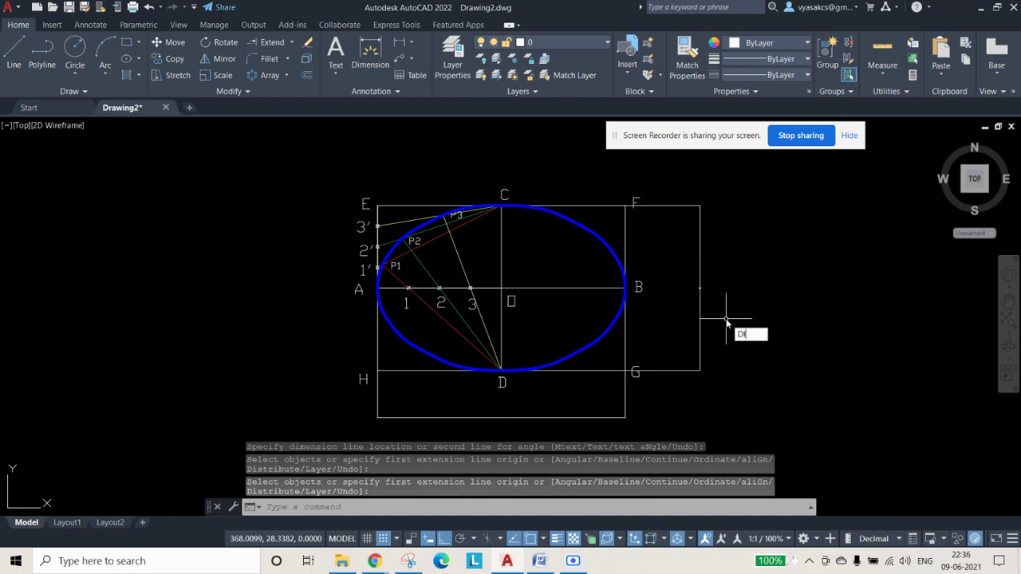
type("MSTYLE")
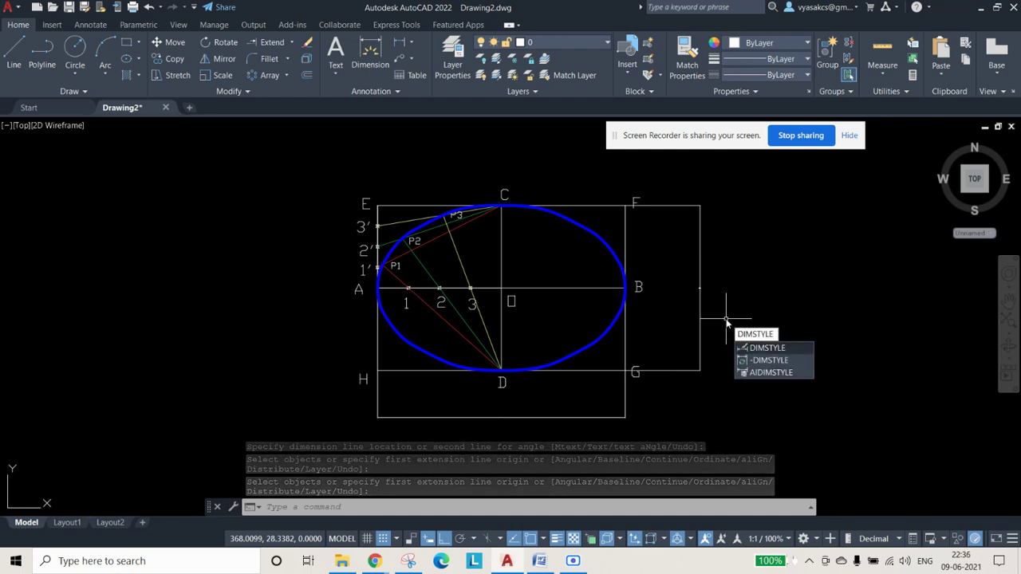
key("Return")
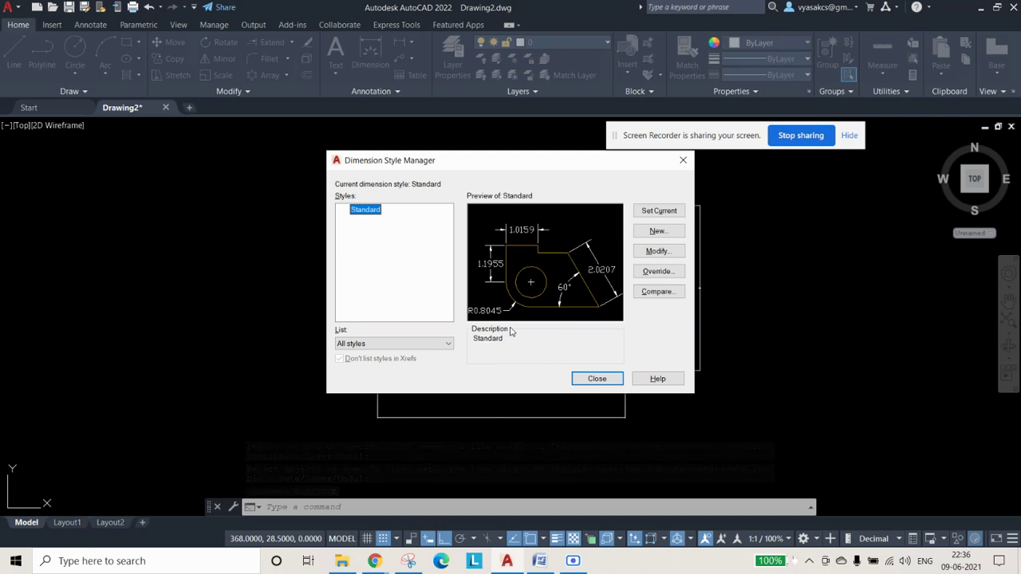
left_click(655, 253)
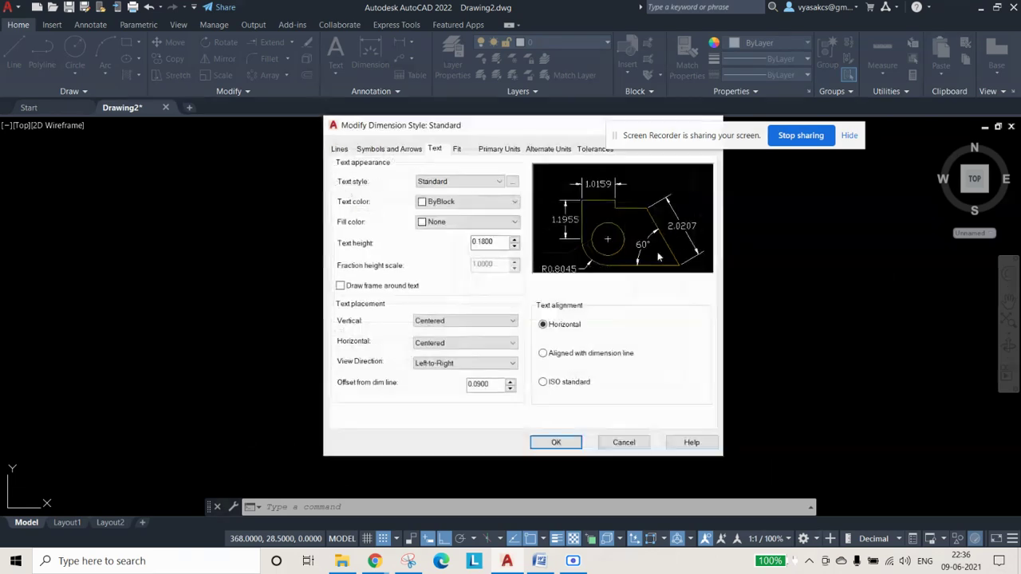
left_click(499, 244)
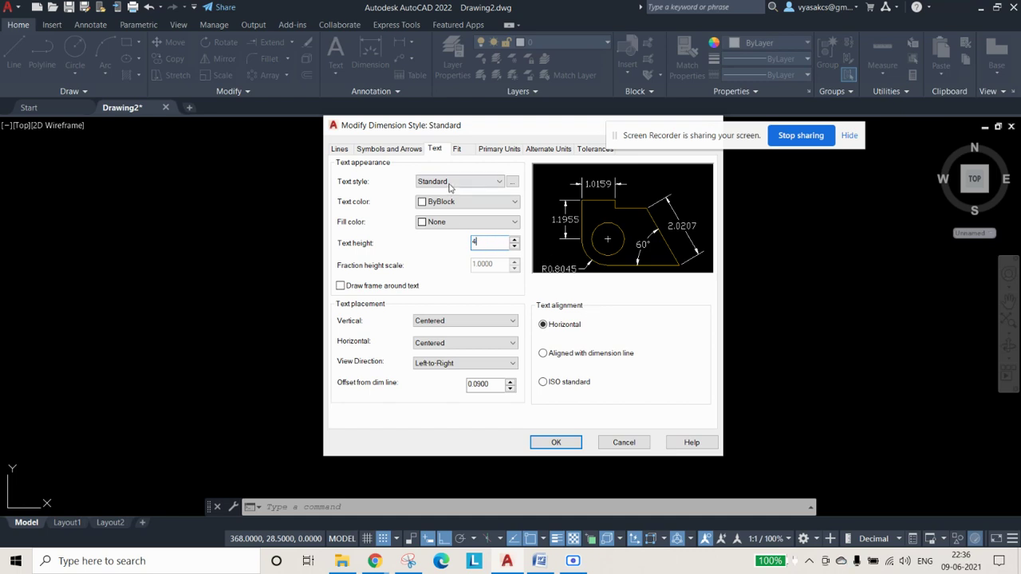
left_click(407, 151)
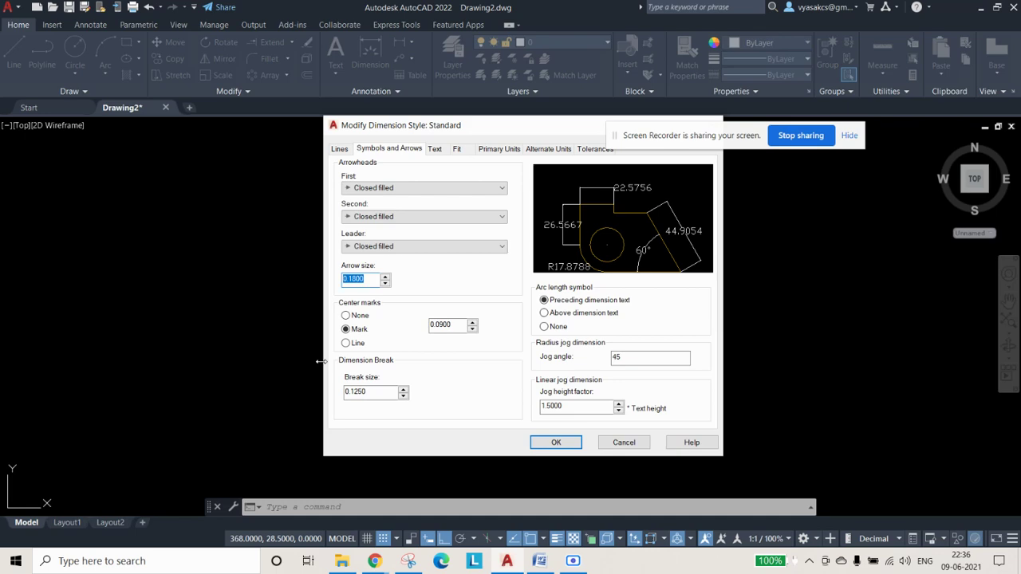
left_click(569, 445)
left_click(597, 379)
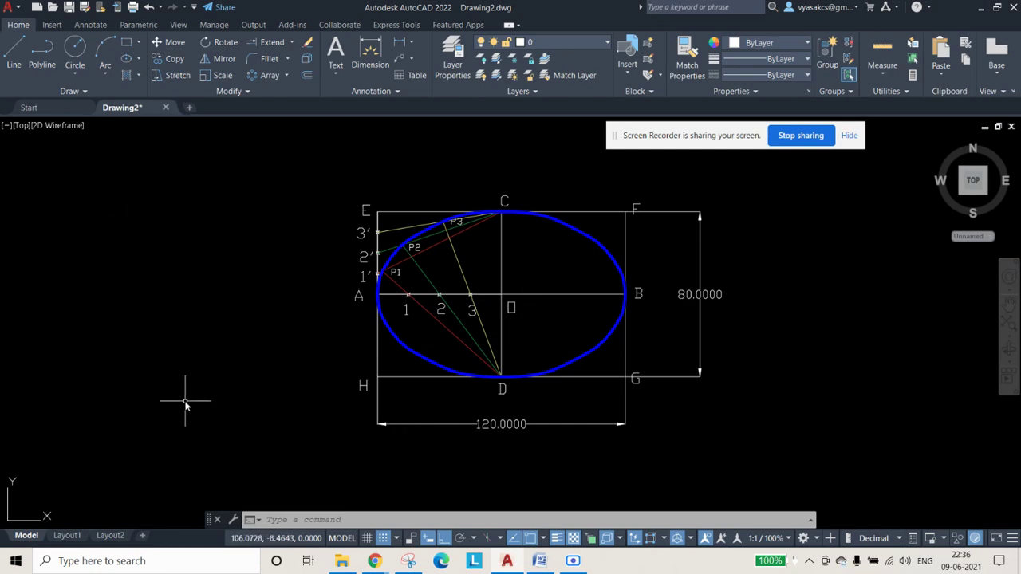
Step: Create a multiline text box in the empty area left of the ellipse and set its text height to 4
type("t")
key("Return")
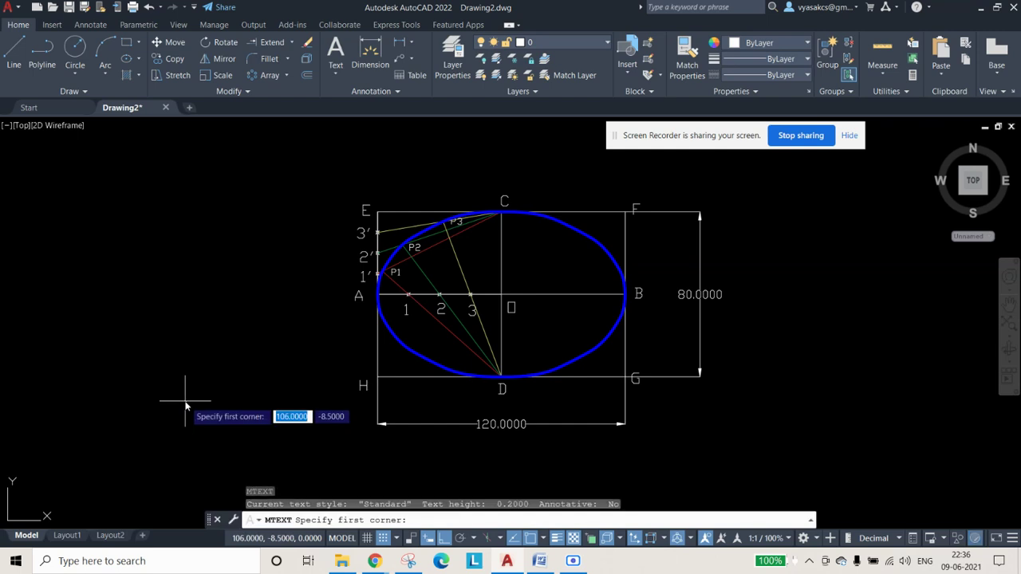
left_click(150, 270)
left_click(215, 354)
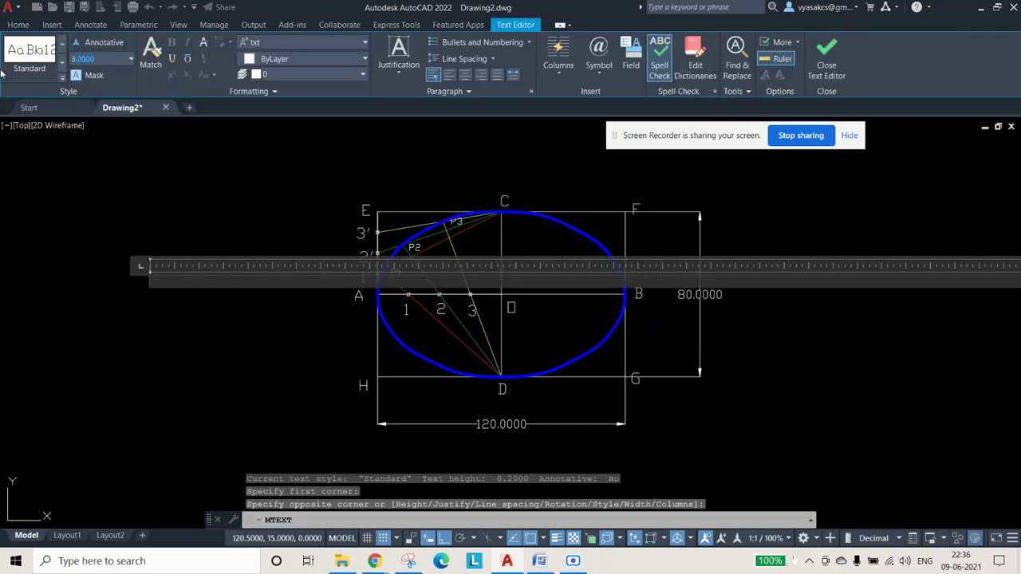
key("BackSpace")
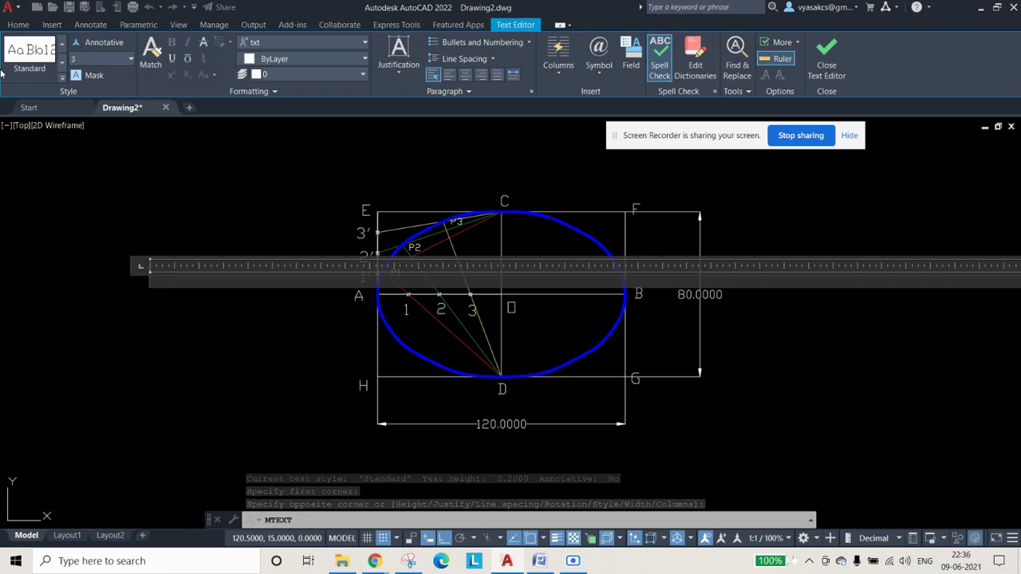
type("4")
key("Return")
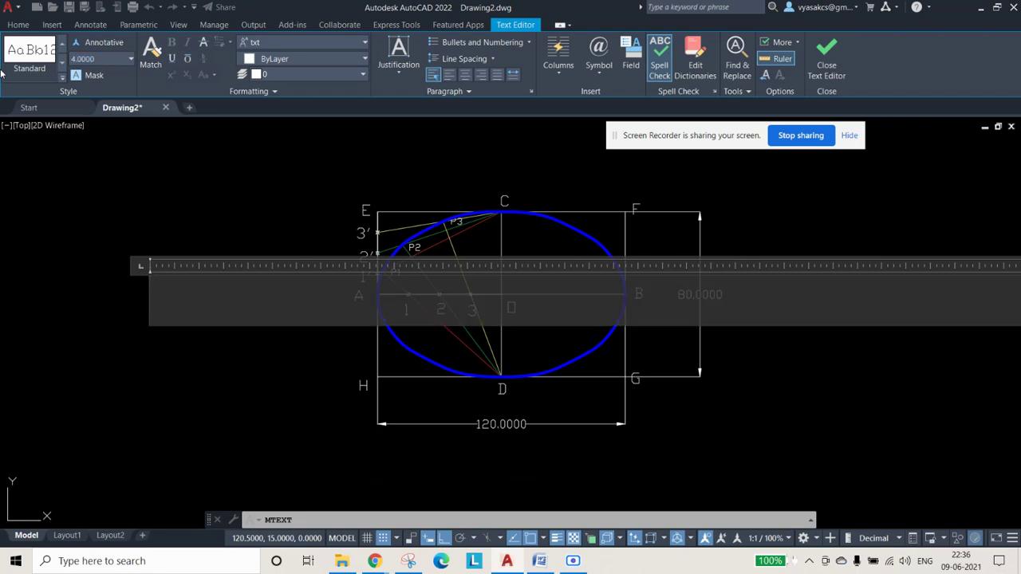
Step: Copy the ellipse question text, from its title through the axis dimensions, from the Word document into the AutoCAD text box and finish editing
left_click(539, 561)
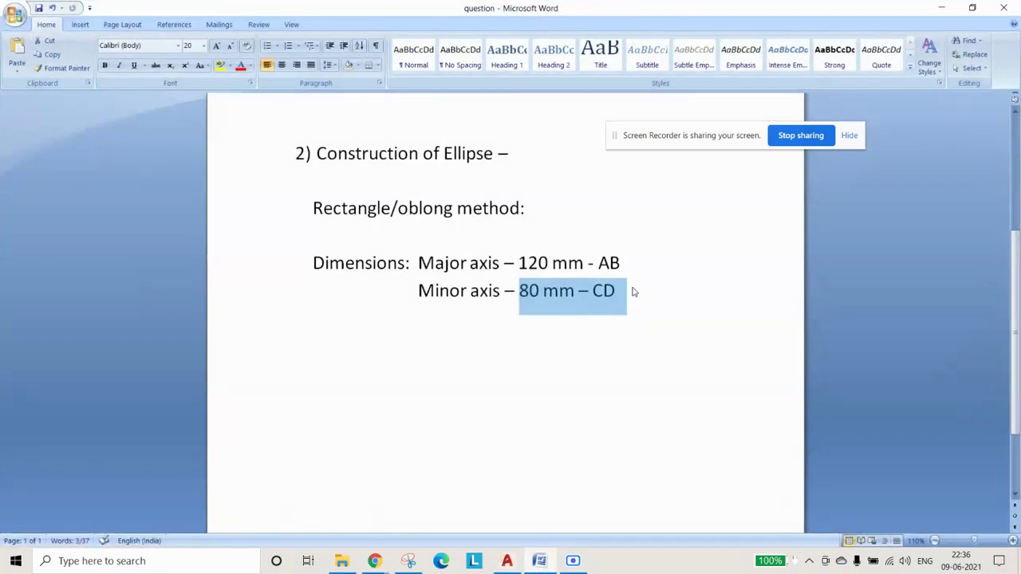
left_click(621, 291)
left_click_drag(621, 292, 340, 155)
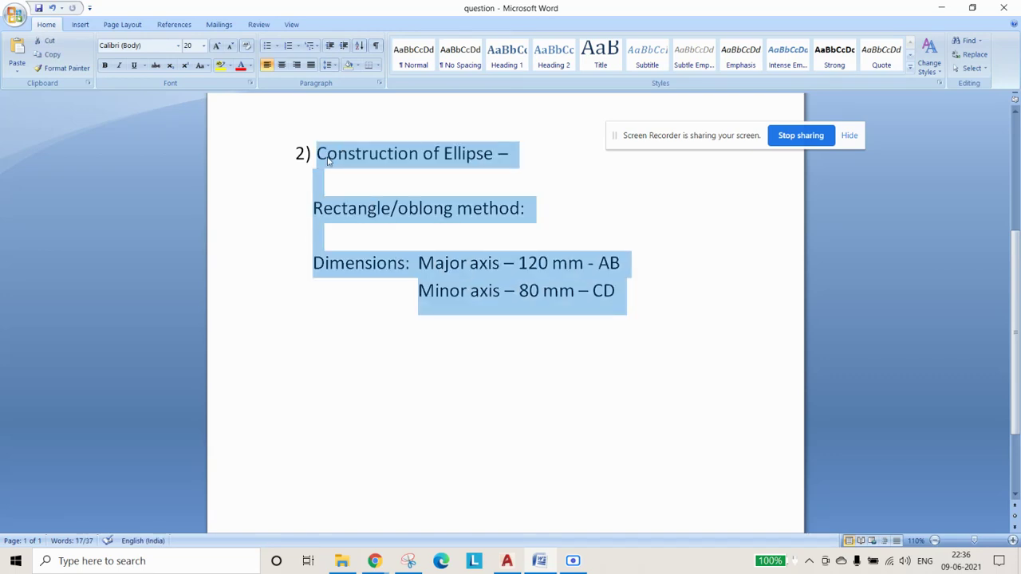
left_click(514, 562)
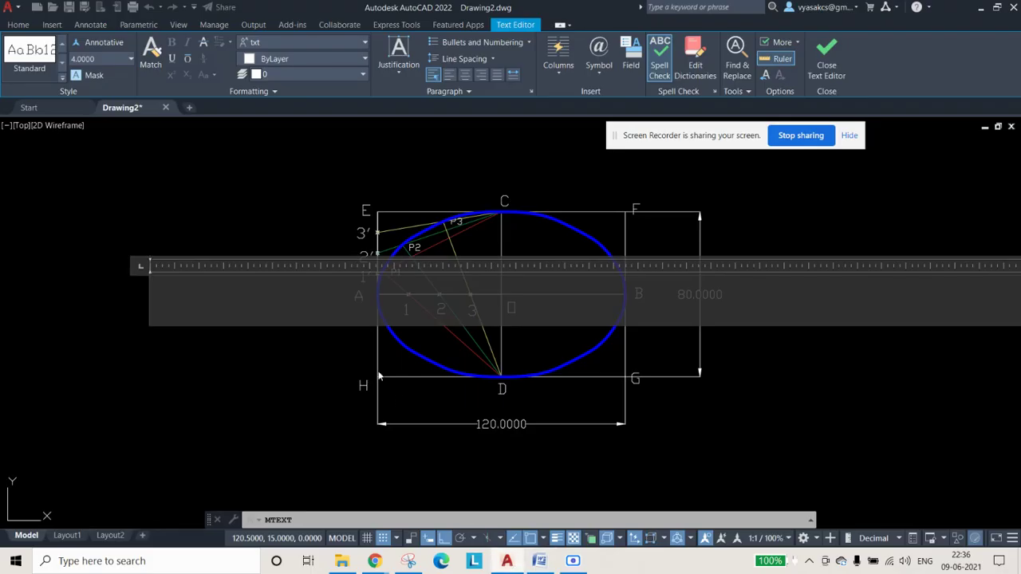
key("ctrl+v")
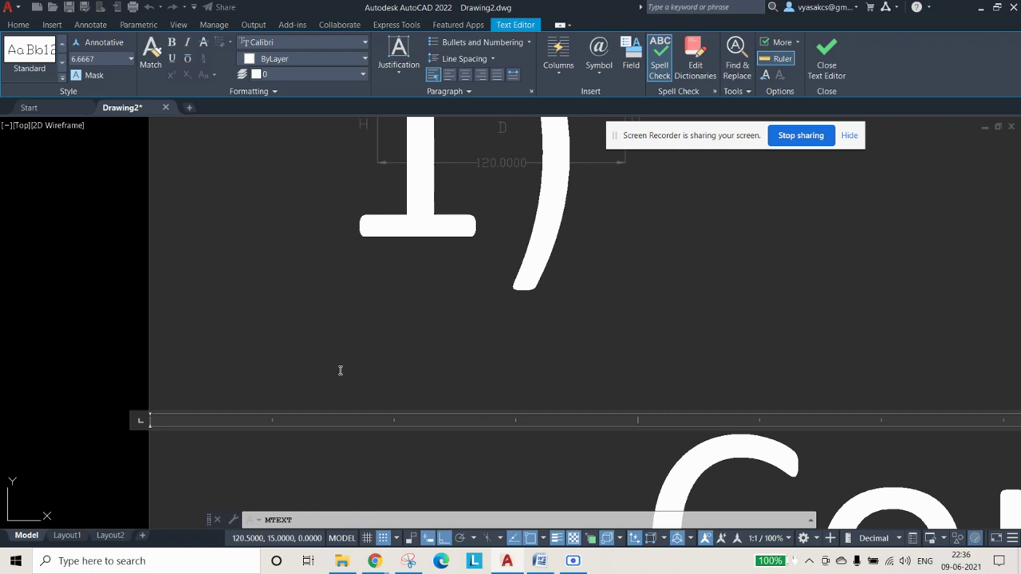
left_click(826, 60)
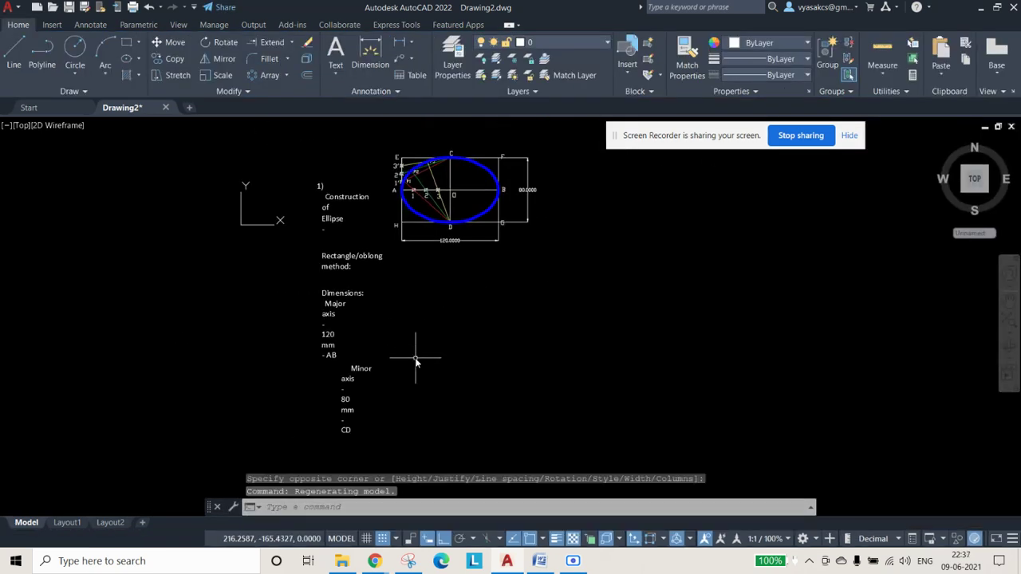
Step: Move the question text farther left of the ellipse, widen its box so each line fits on one row, and shift it slightly up
left_click(319, 195)
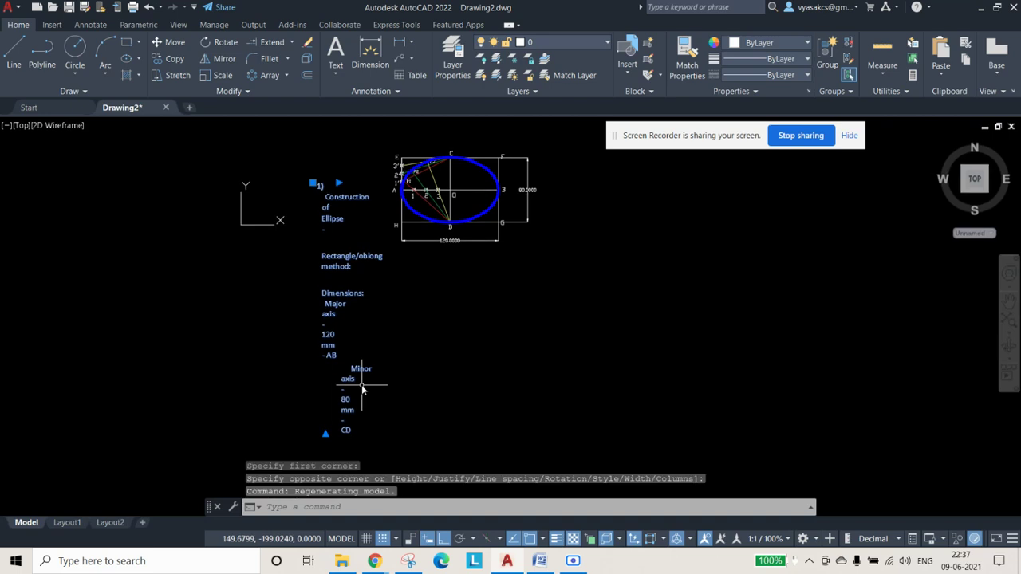
left_click(313, 191)
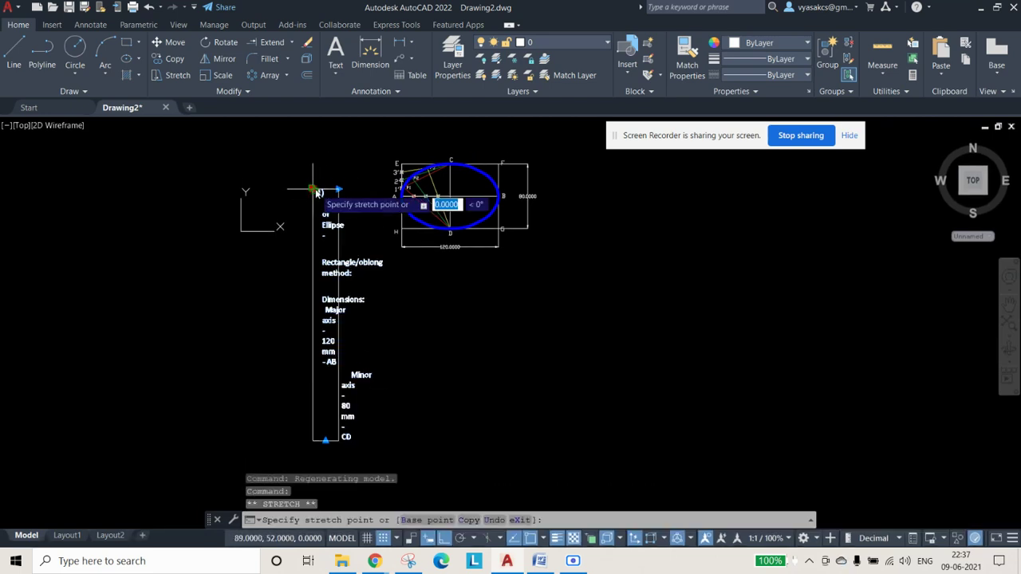
left_click(223, 181)
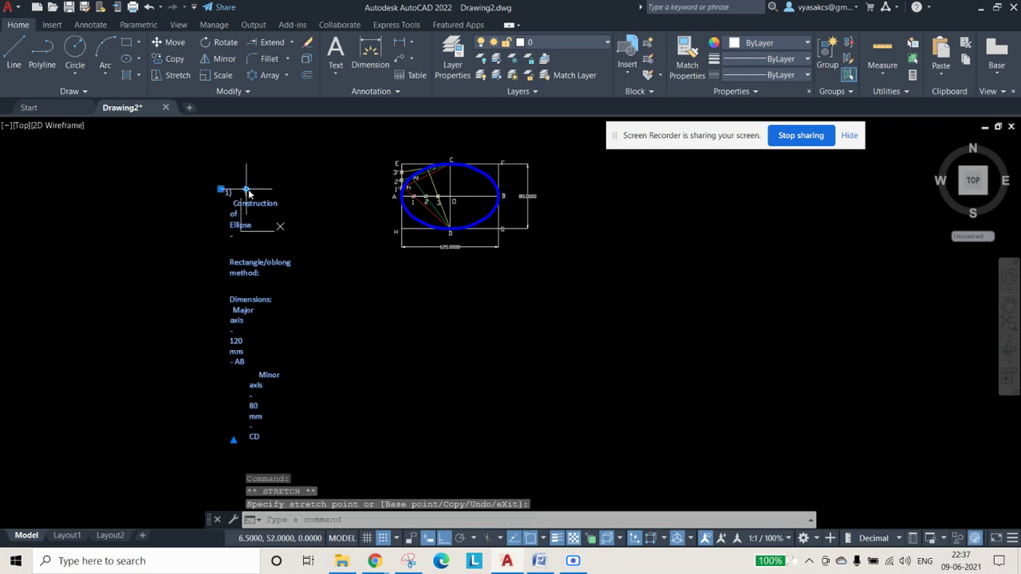
left_click(248, 190)
left_click(379, 185)
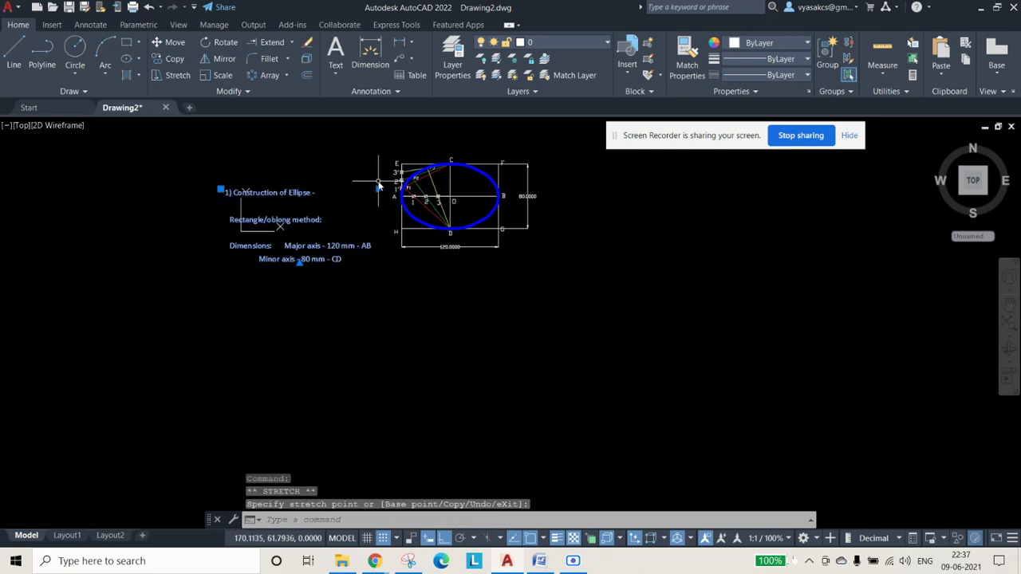
left_click(221, 189)
left_click(222, 172)
key("Escape")
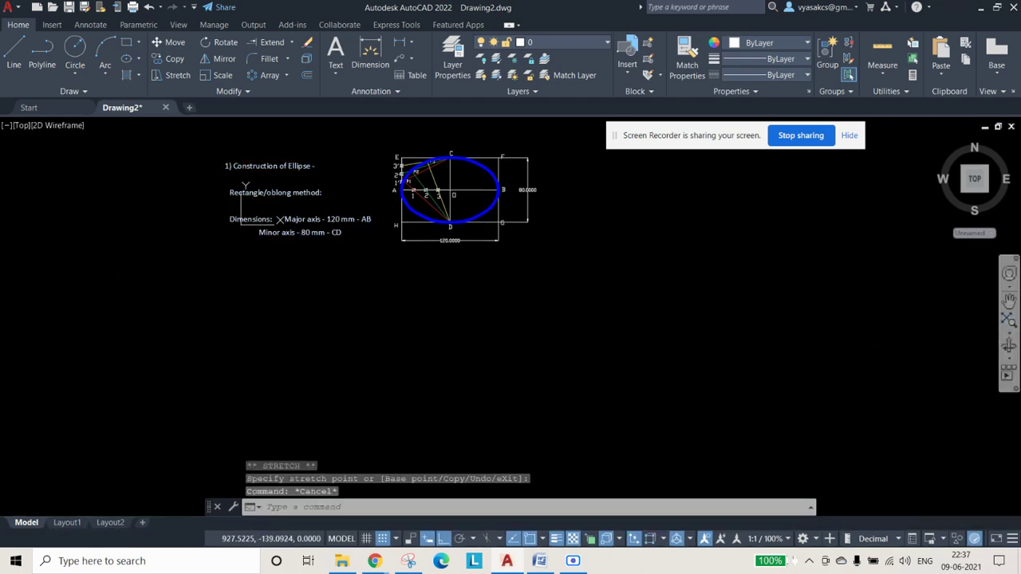
Step: Move the UCS origin away from the question text into the empty area on its left
left_click(1010, 323)
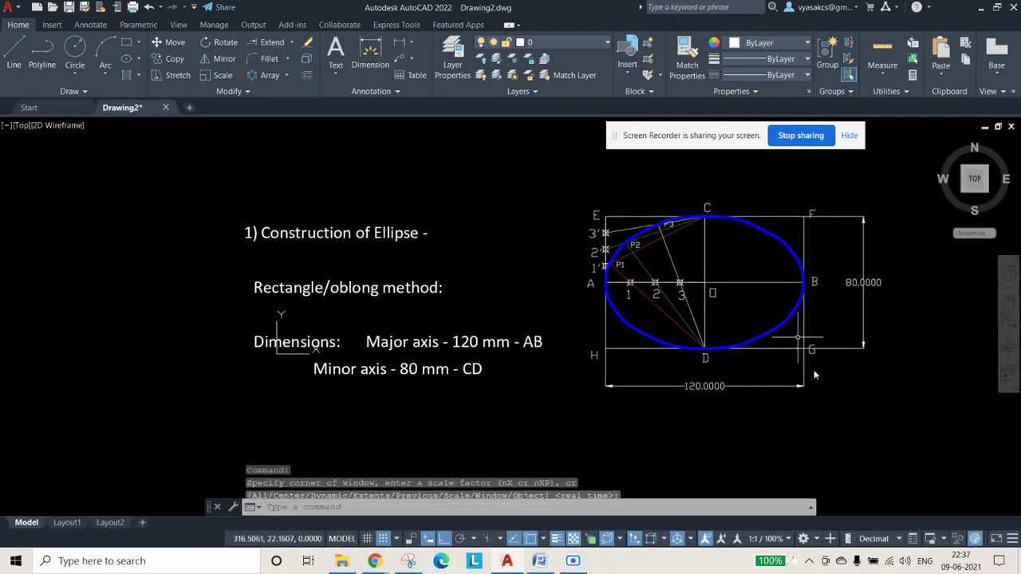
left_click(292, 359)
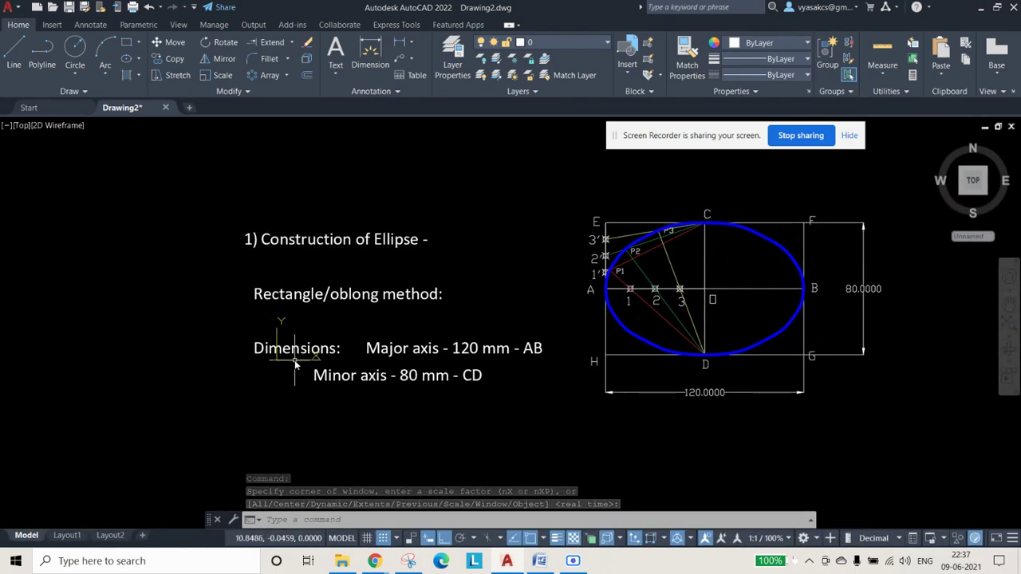
left_click(276, 358)
left_click(95, 431)
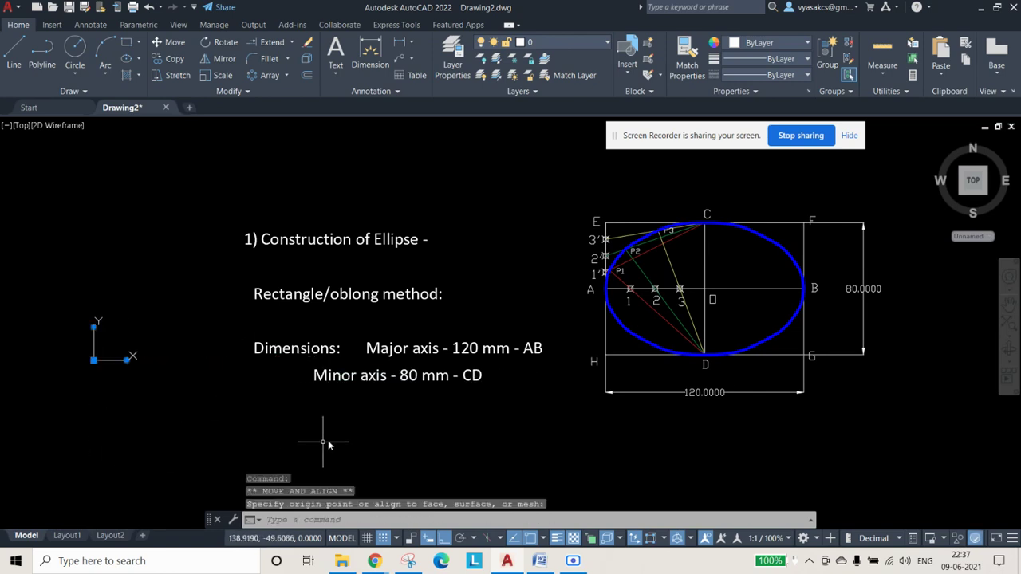